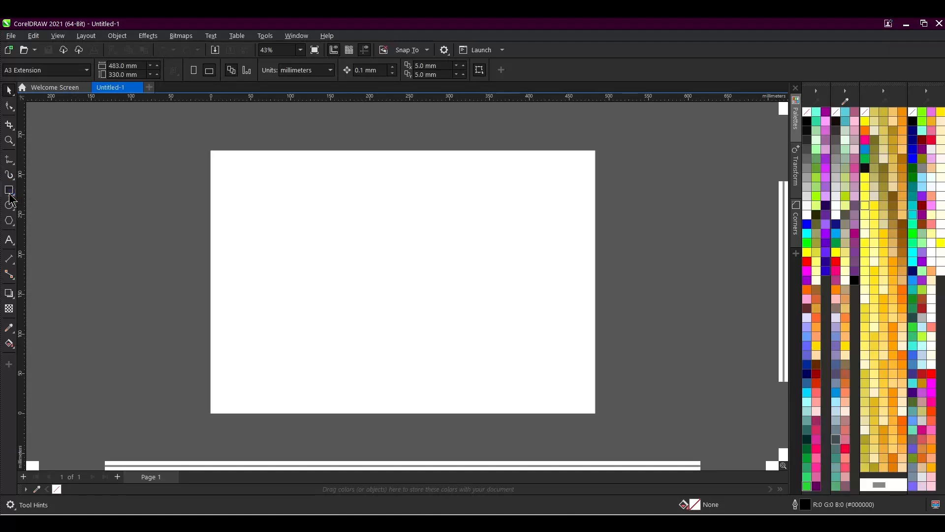
Draw a rectangle about 381 × 213 mm in the middle of the page and give it a hairline outline
left_click(9, 193)
left_click_drag(256, 204, 561, 373)
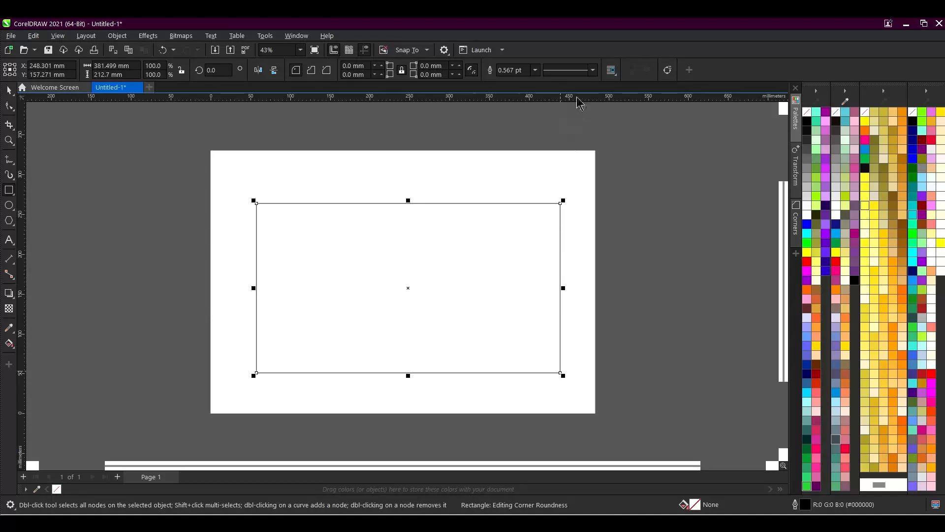
left_click(536, 69)
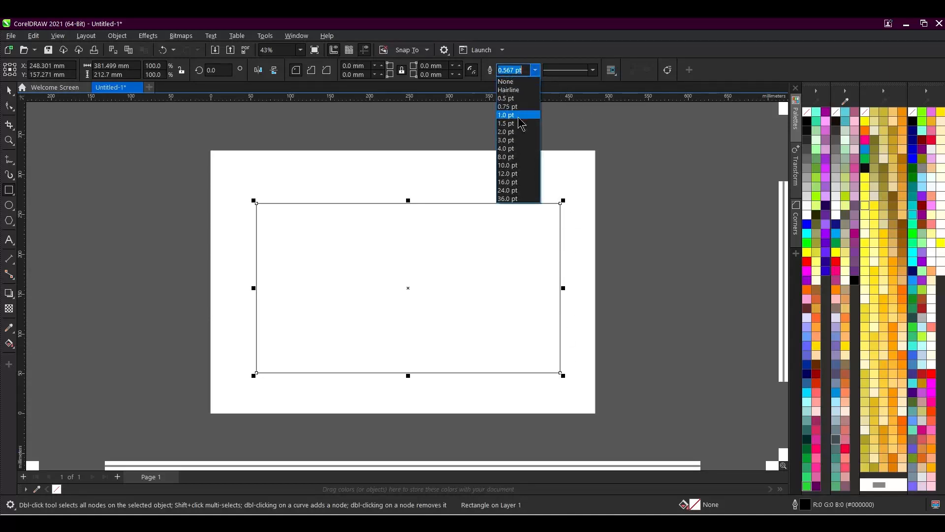
left_click(513, 90)
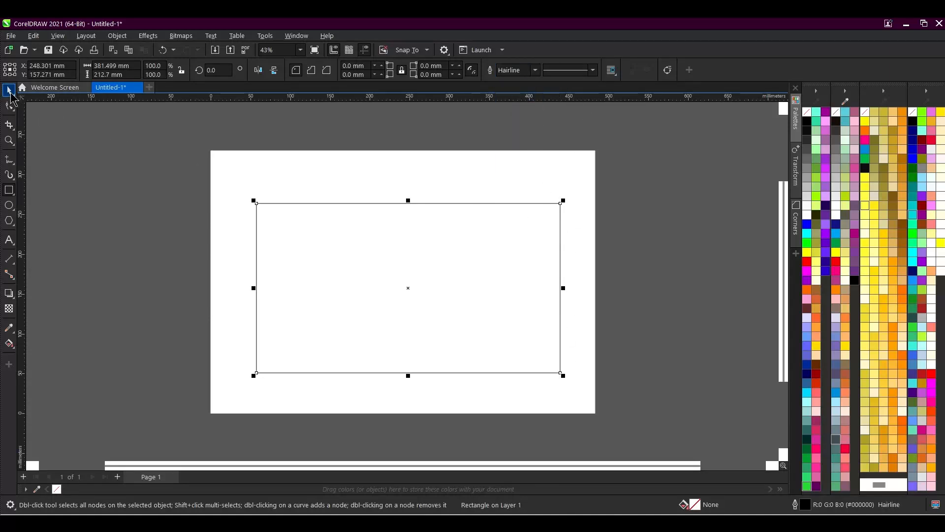
With the Pen tool, draw an open zigzag of straight segments crossing the rectangle, about 524 × 299 mm overall, ending above its upper edge
left_click(13, 179)
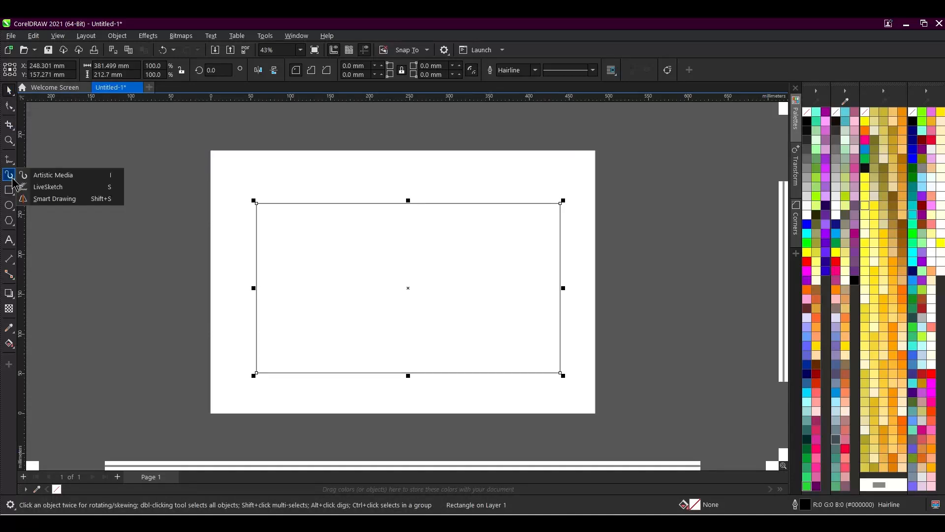
mouse_move(13, 165)
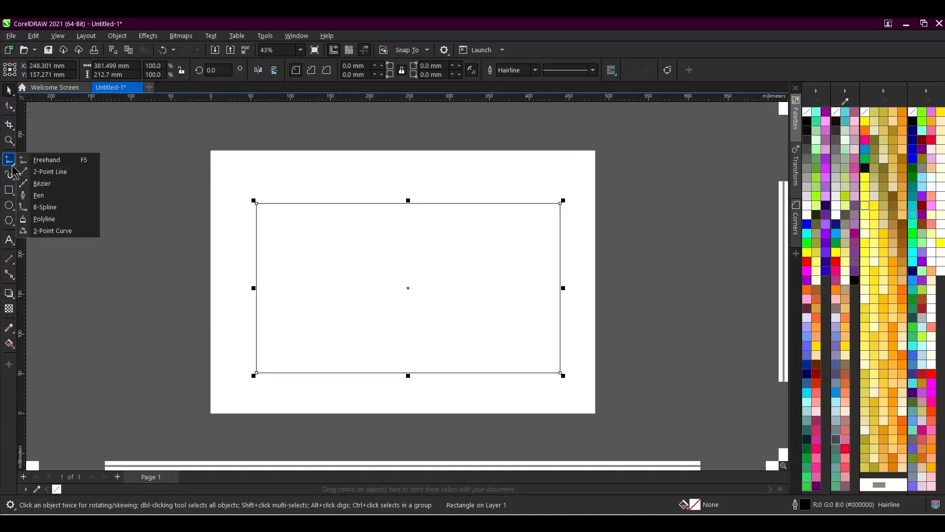
left_click(32, 196)
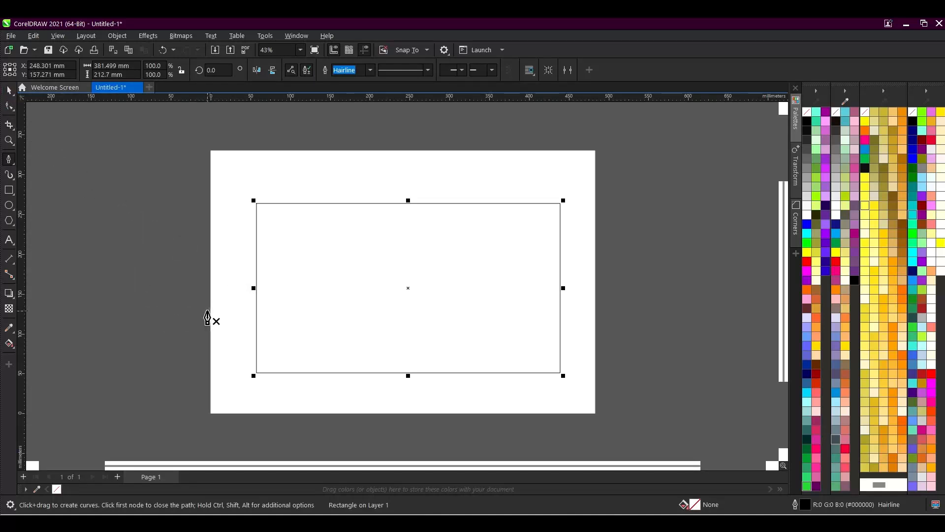
left_click(191, 317)
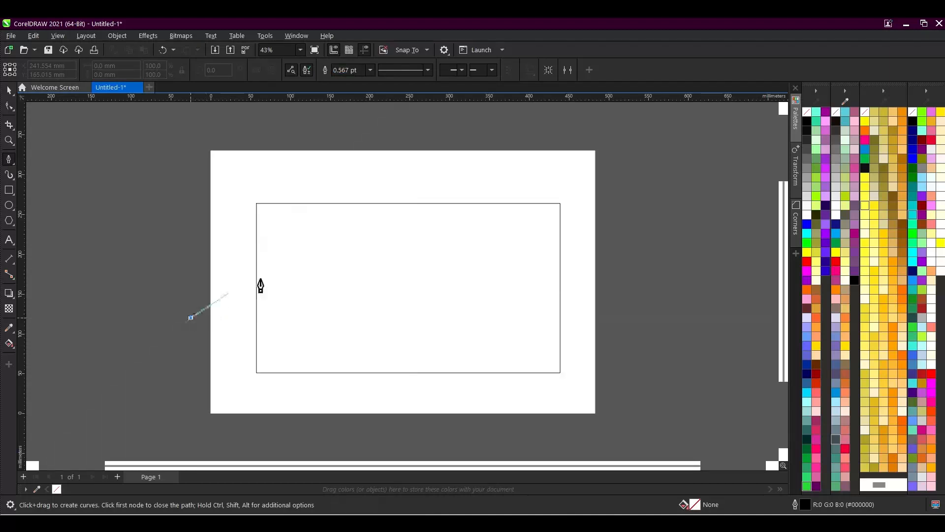
left_click(397, 180)
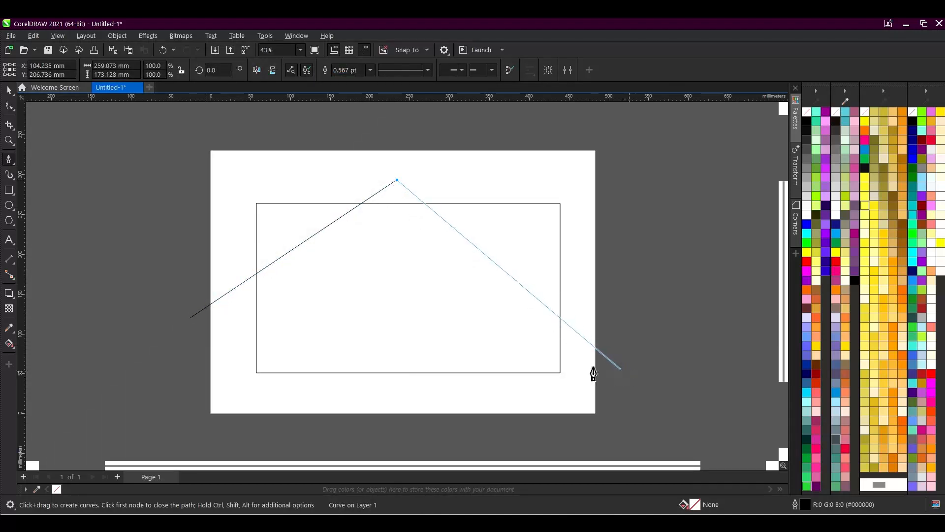
left_click(330, 406)
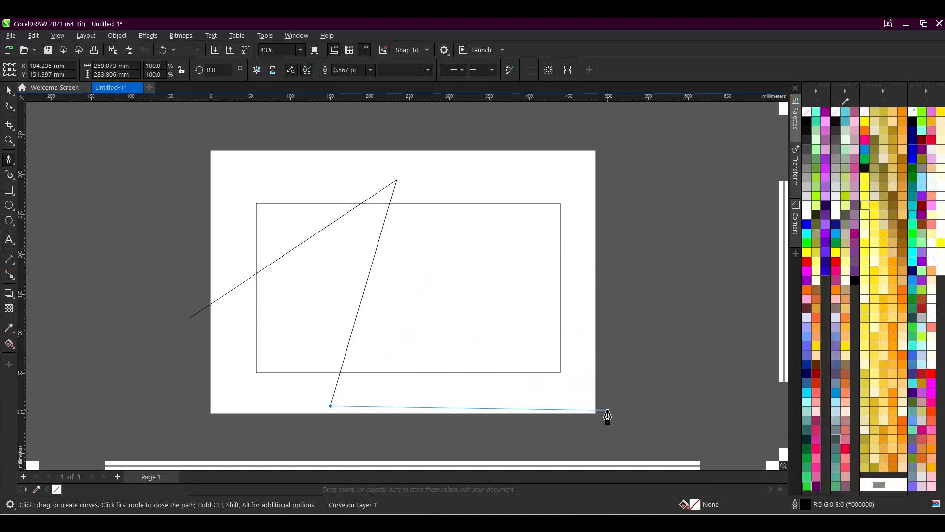
left_click(608, 410)
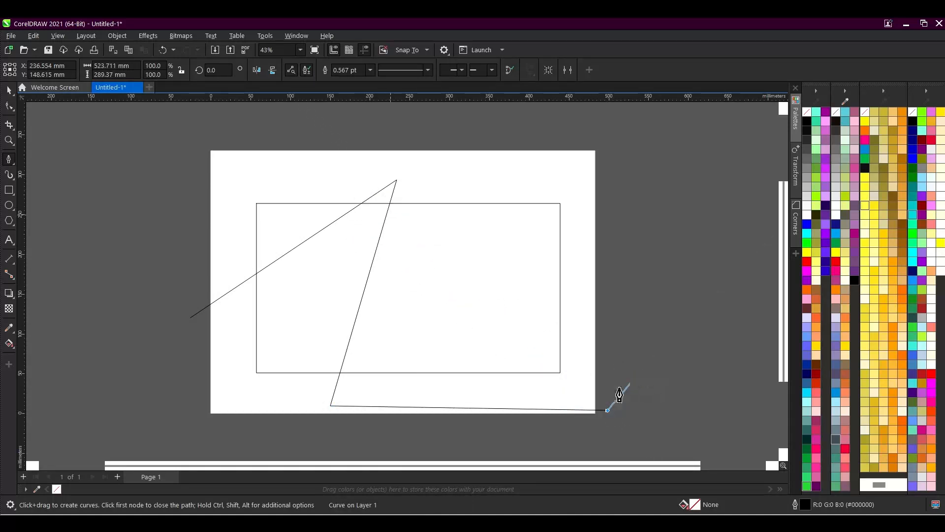
left_click(561, 373)
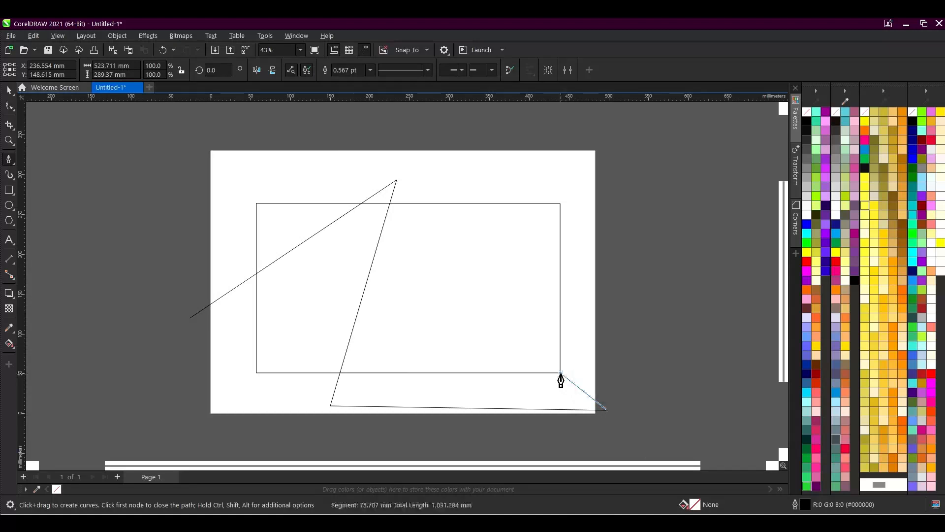
double_click(356, 174)
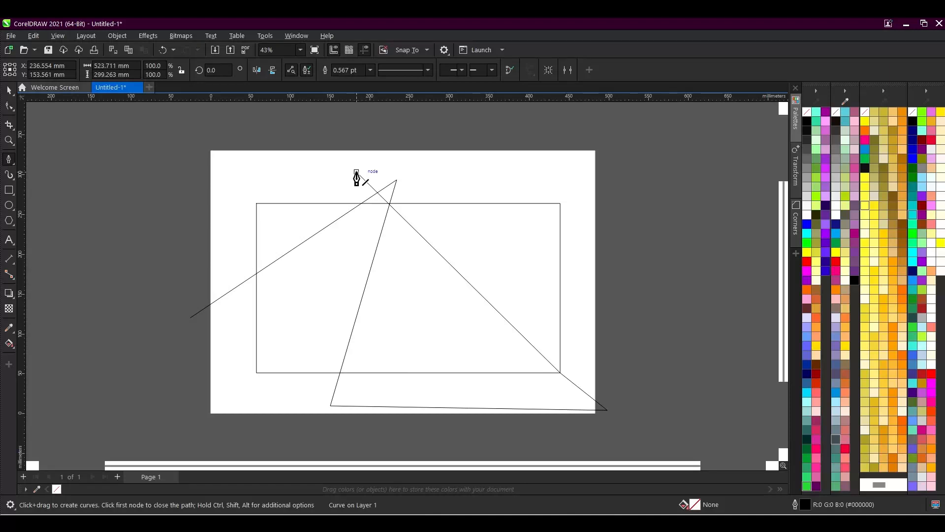
Extend the zigzag from its upper end node with eight more straight segments across the rectangle, to about 524 × 356 mm overall
left_click(357, 173)
left_click(579, 280)
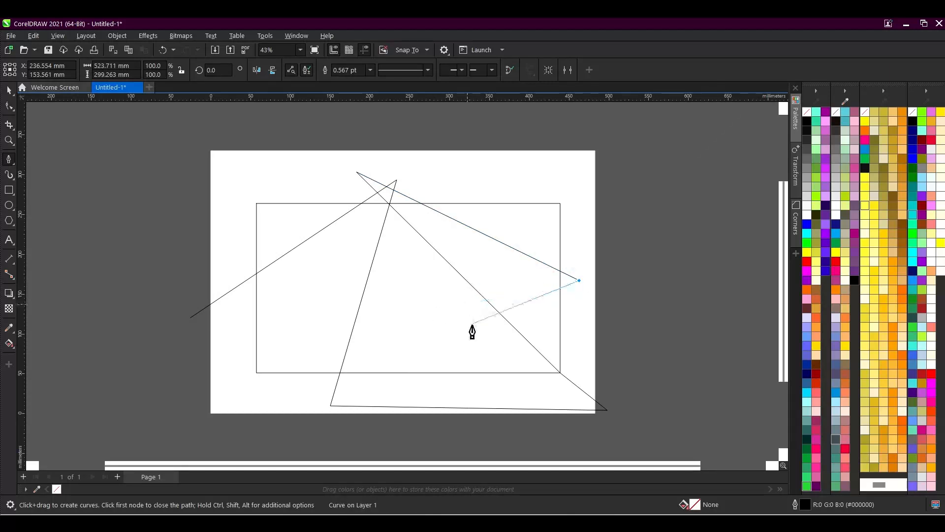
left_click(322, 419)
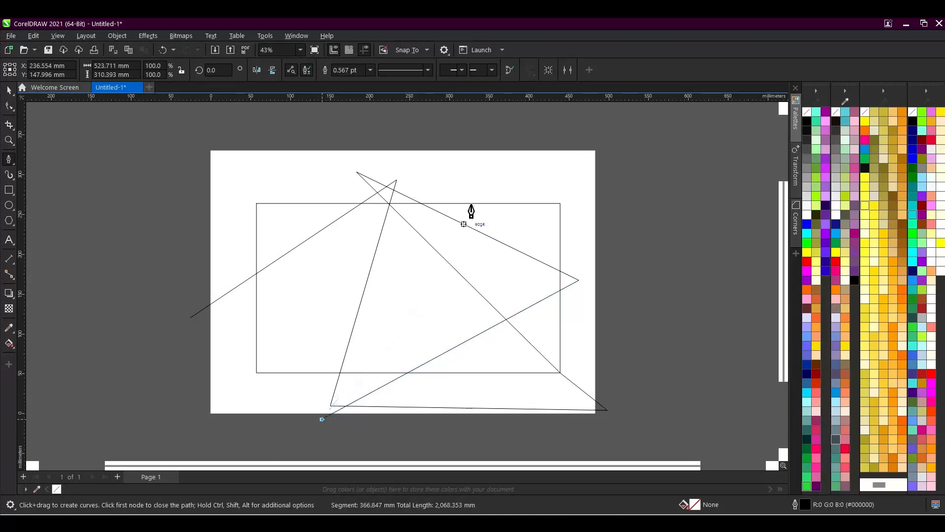
left_click(486, 178)
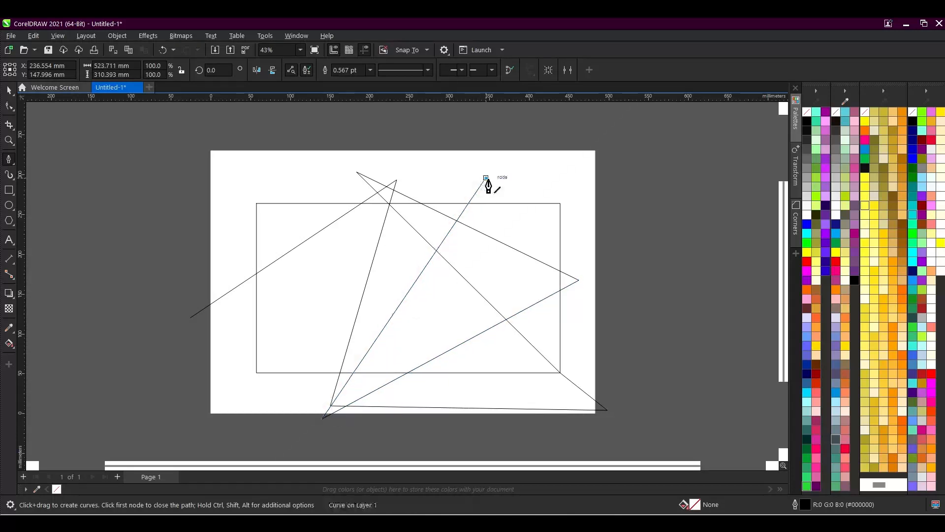
left_click(590, 310)
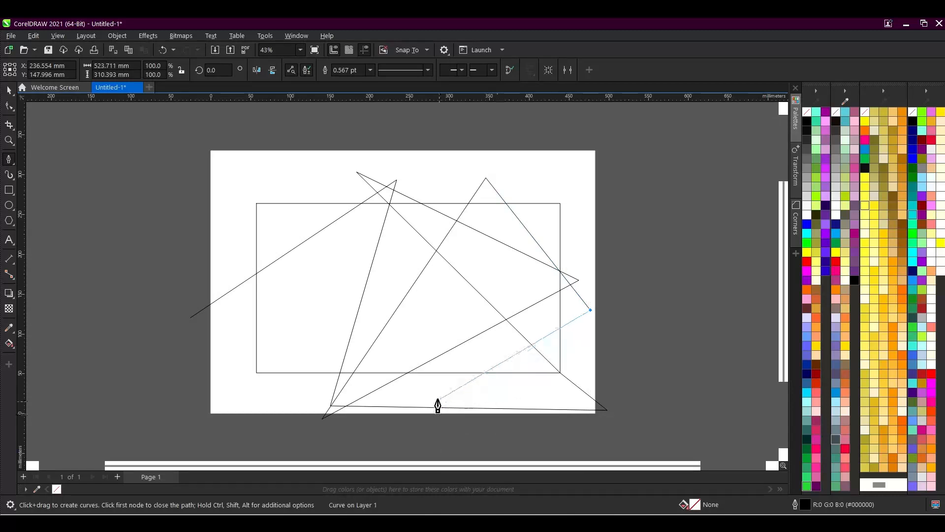
left_click(346, 437)
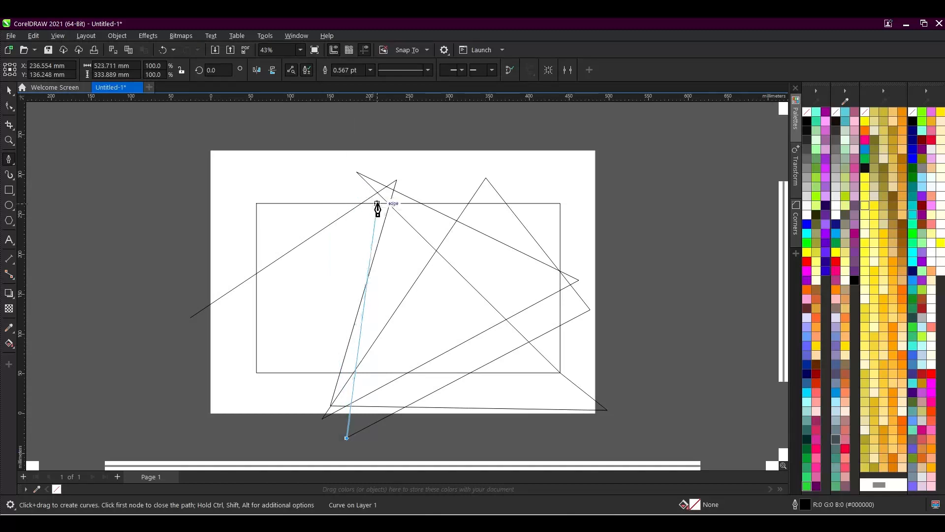
left_click(365, 154)
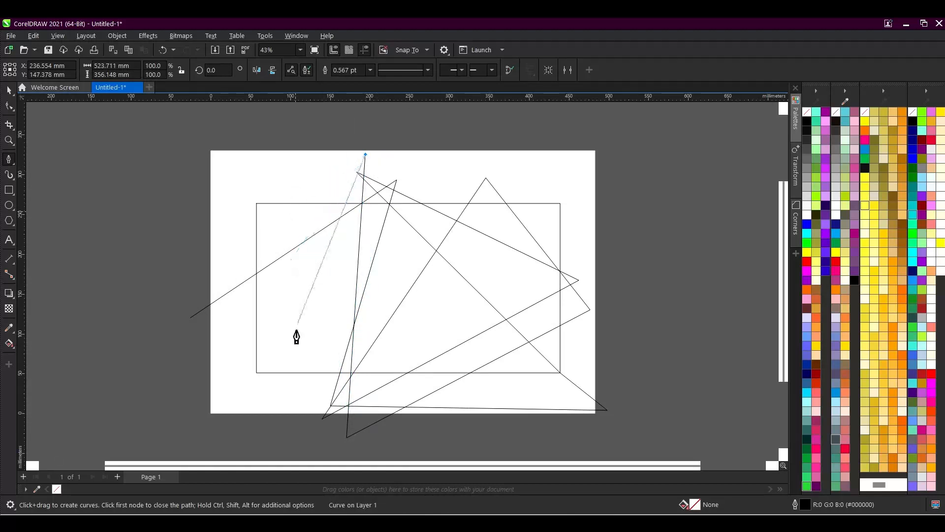
left_click(231, 175)
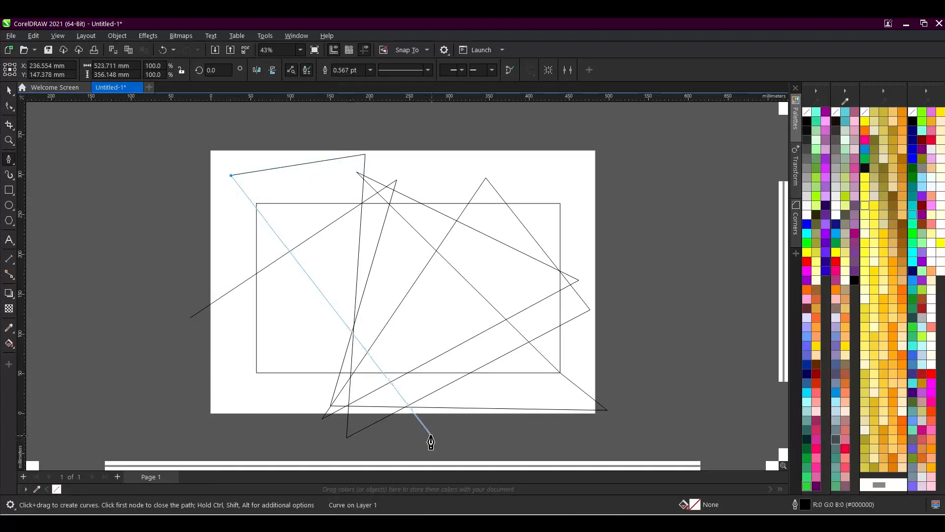
left_click(294, 410)
double_click(298, 413)
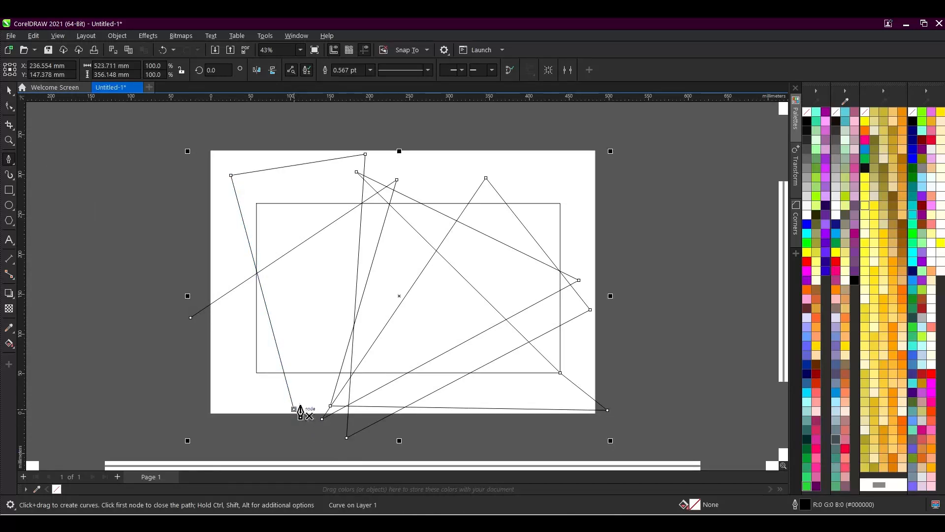
left_click(9, 92)
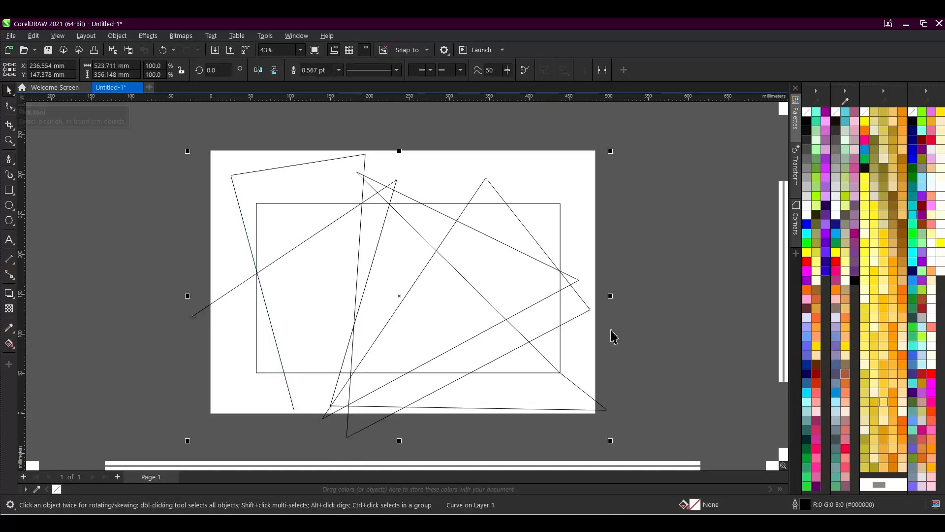
Activate Smart Fill with a specified blue fill and set its outline width to None
scroll(448, 306, "up", 2)
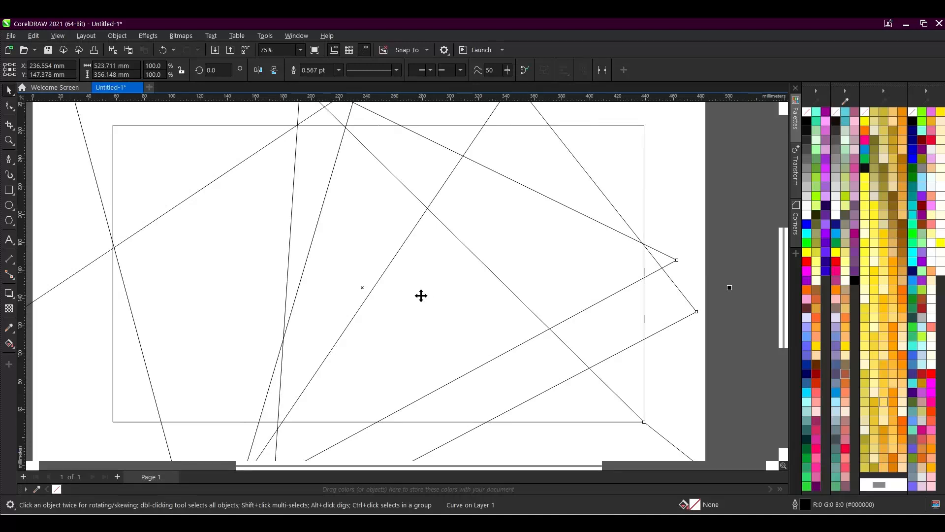
scroll(421, 295, "down", 2)
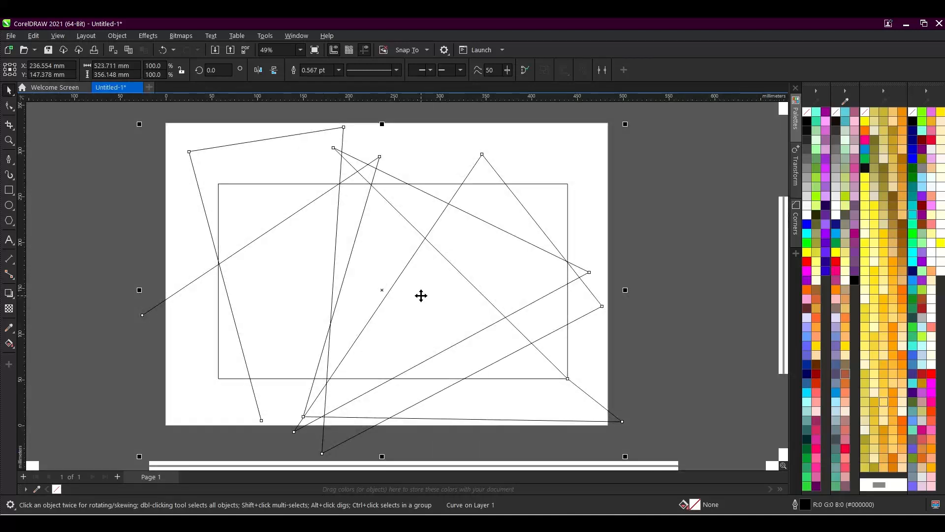
left_click(10, 345)
left_click(30, 357)
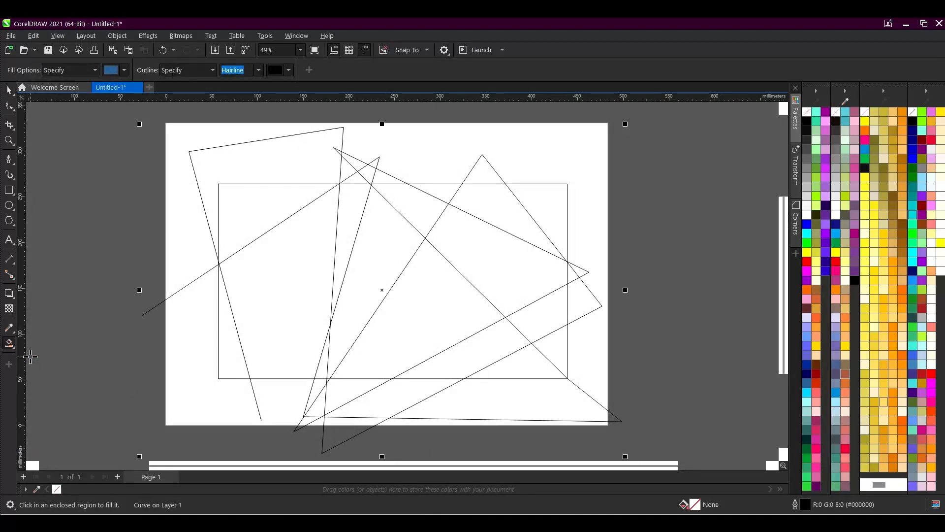
left_click(259, 70)
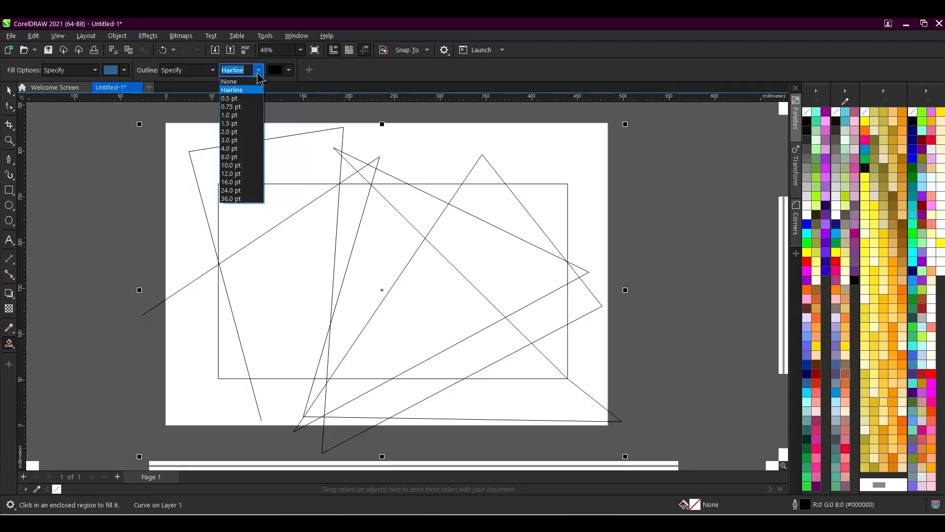
left_click(235, 84)
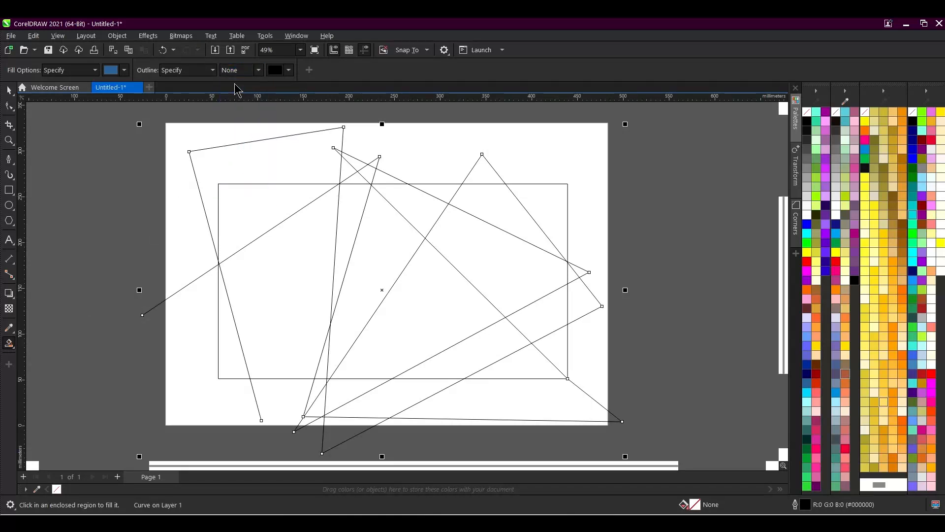
Smart-fill the enclosed regions in the rectangle's left half and along its upper middle edge with blue, without outlines
left_click(245, 211)
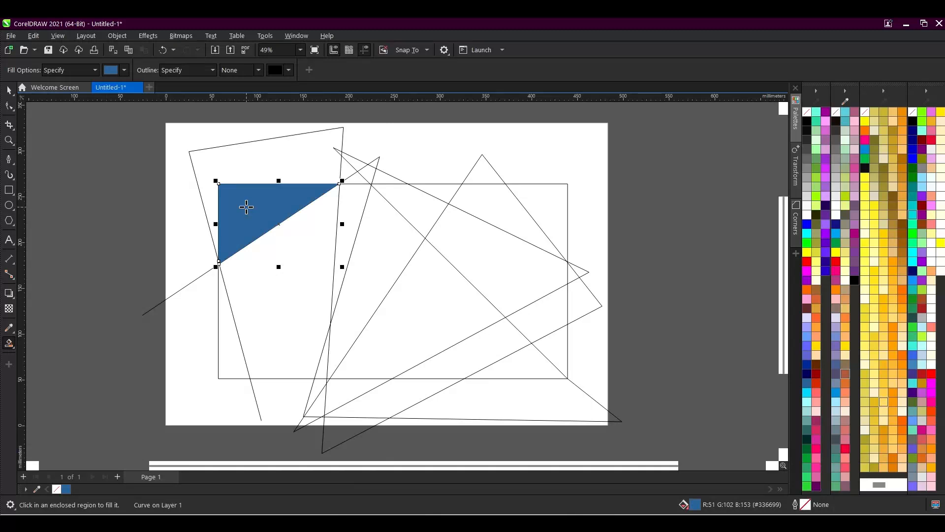
left_click(225, 336)
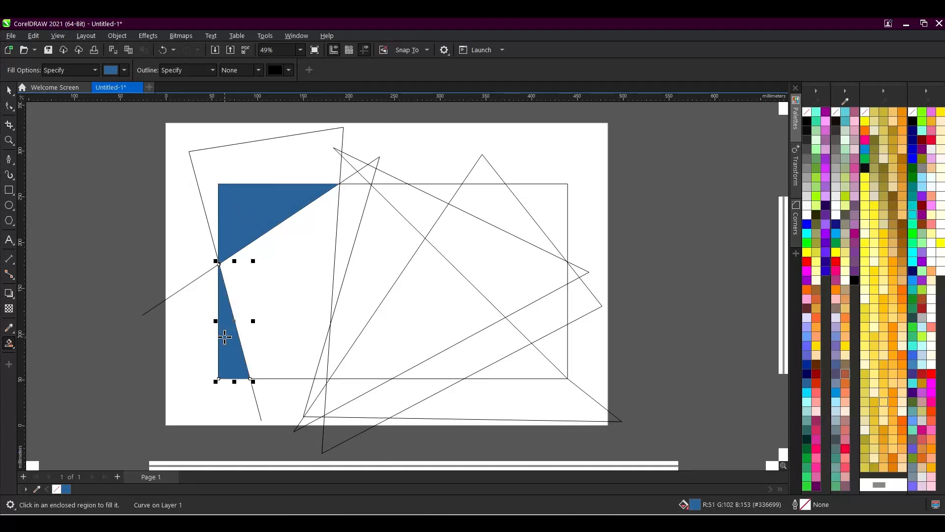
left_click(301, 275)
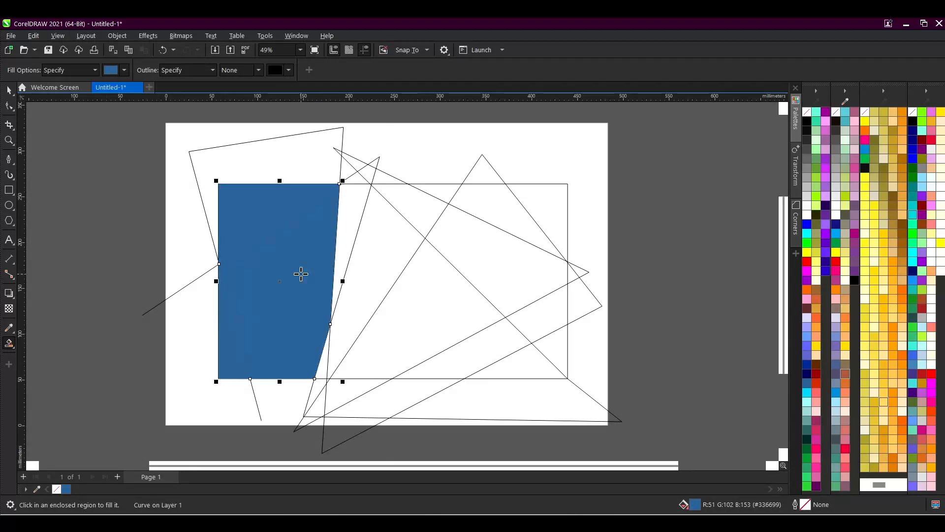
left_click(323, 369)
left_click(364, 274)
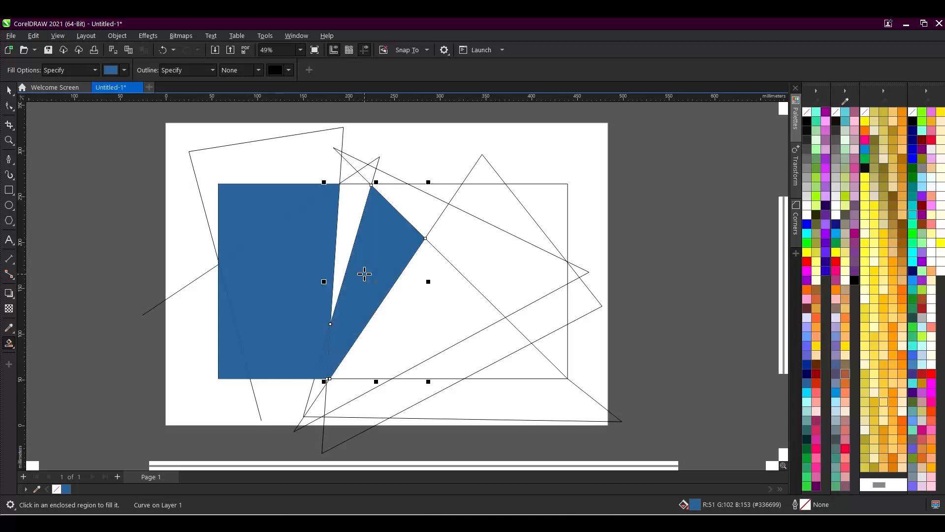
left_click(345, 211)
left_click(438, 199)
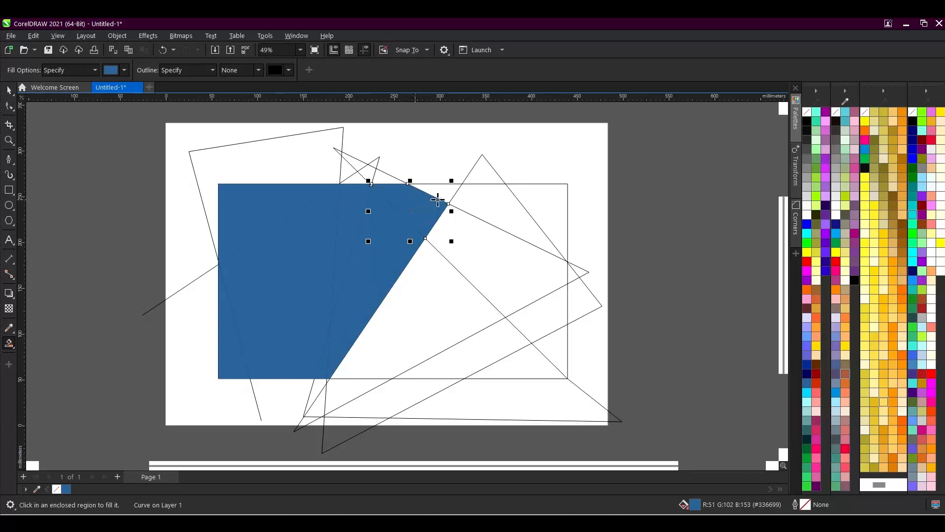
Smart-fill the remaining right-hand and lower-middle regions with blue until the whole rectangle is covered, and return to the Pick tool
left_click(508, 201)
left_click(545, 198)
left_click(505, 287)
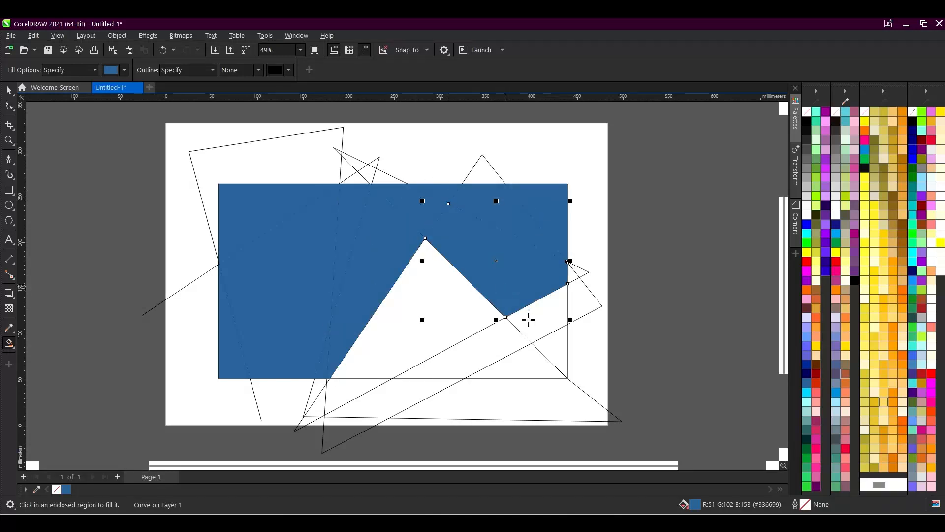
left_click(543, 322)
left_click(540, 364)
left_click(502, 369)
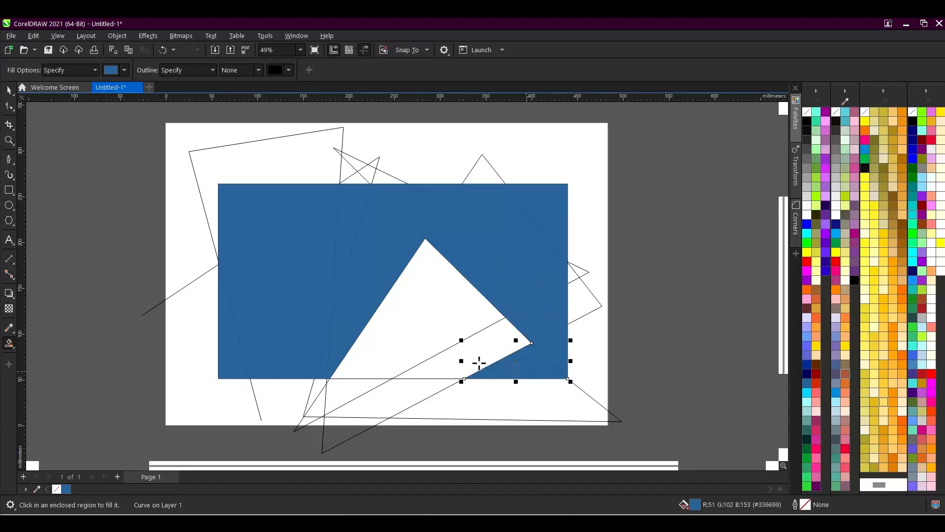
left_click(467, 347)
left_click(432, 297)
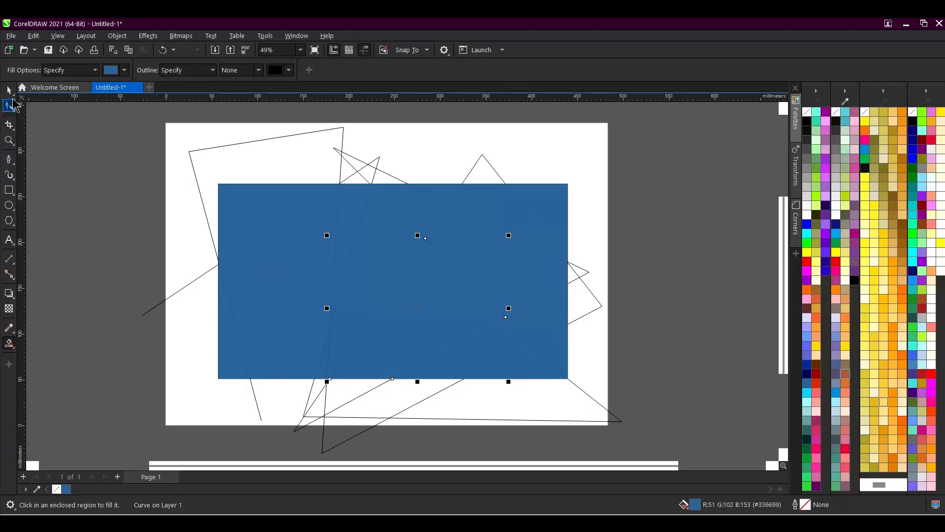
left_click(12, 96)
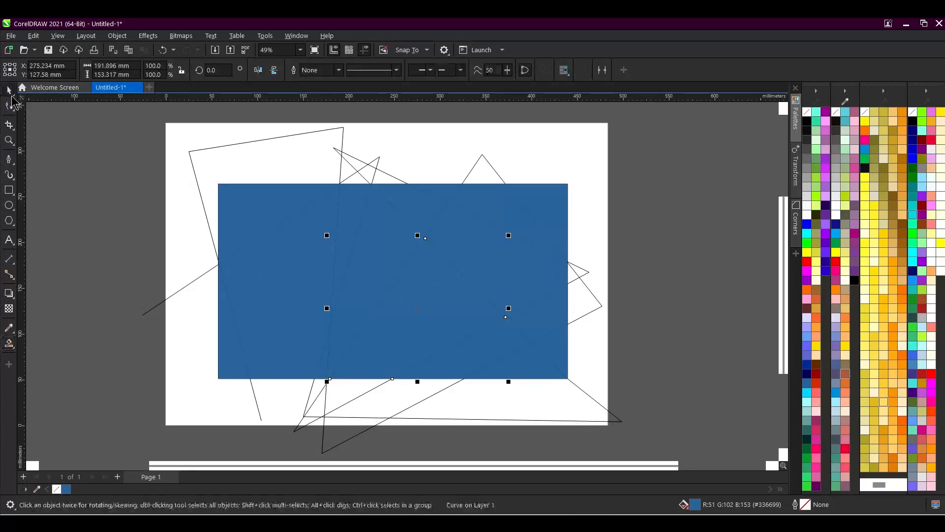
Delete the black zigzag line so only the rectangle and its filled blue shapes remain
left_click(201, 150)
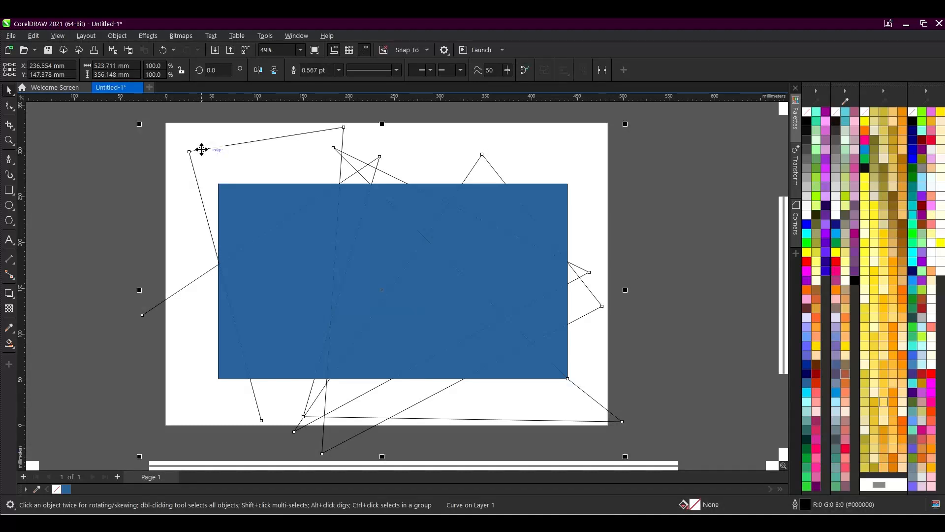
key("Delete")
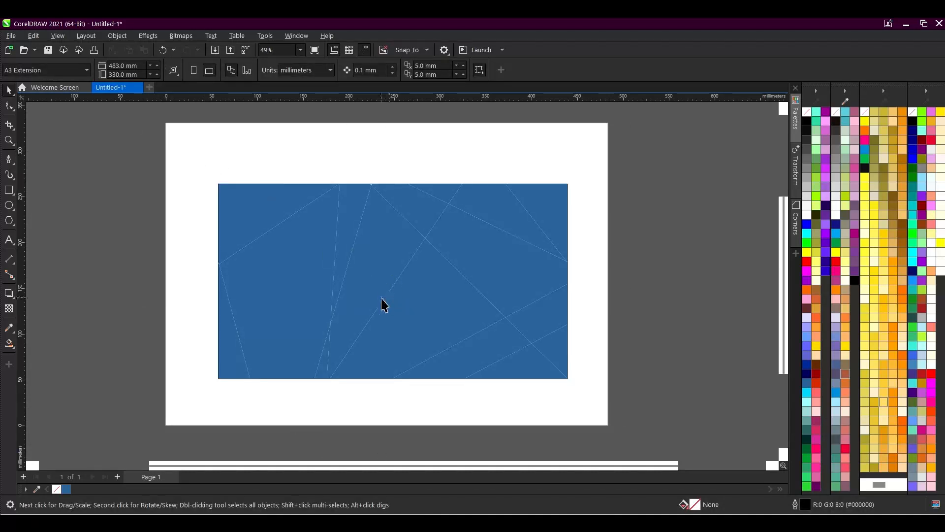
scroll(384, 305, "up", 3)
scroll(386, 306, "down", 2)
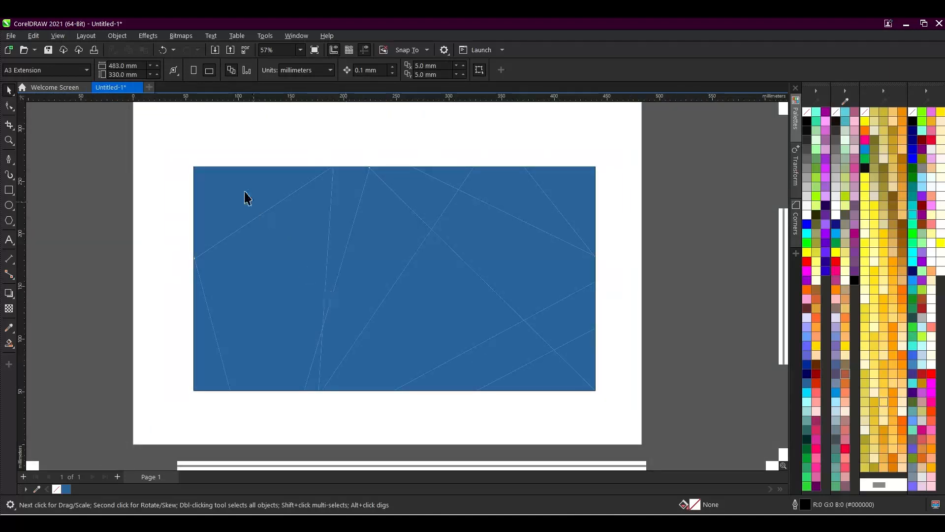
Close the white gap on the rectangle's left edge by moving the upper-left shape's inner corner node onto the edge, and return to the Pick tool
left_click(239, 187)
scroll(194, 256, "up", 14)
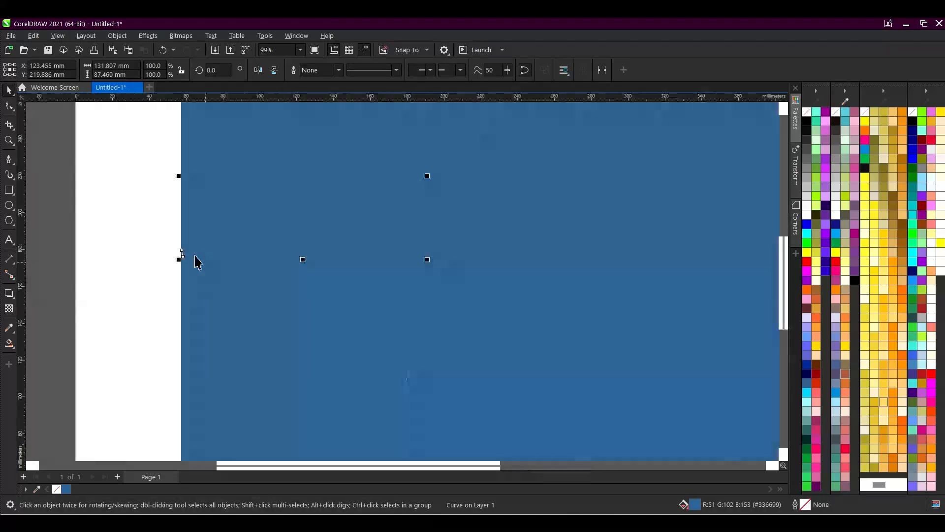
scroll(157, 253, "up", 8)
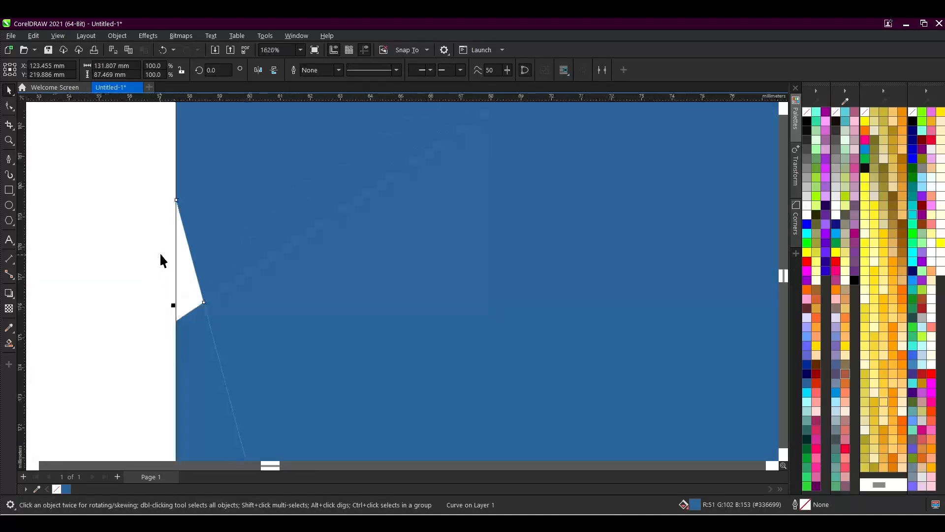
scroll(181, 252, "down", 3)
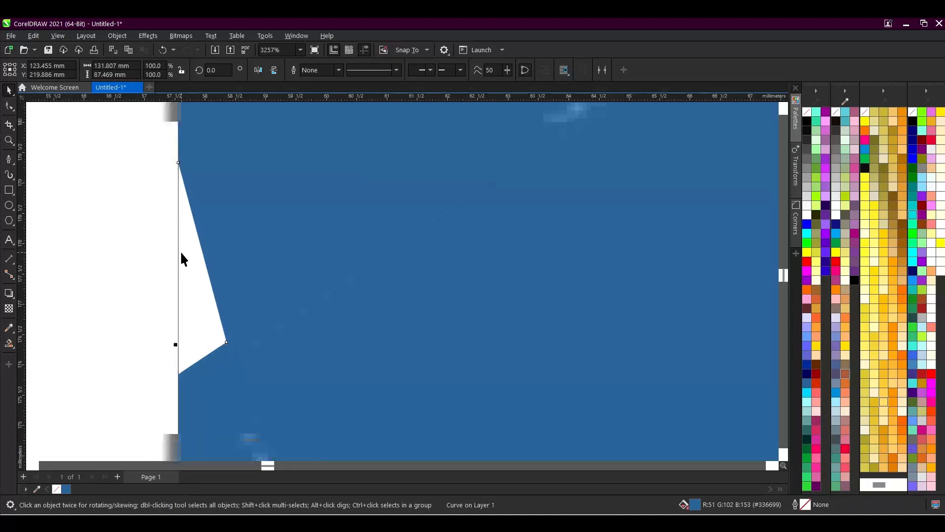
left_click(8, 106)
left_click_drag(212, 311, 180, 333)
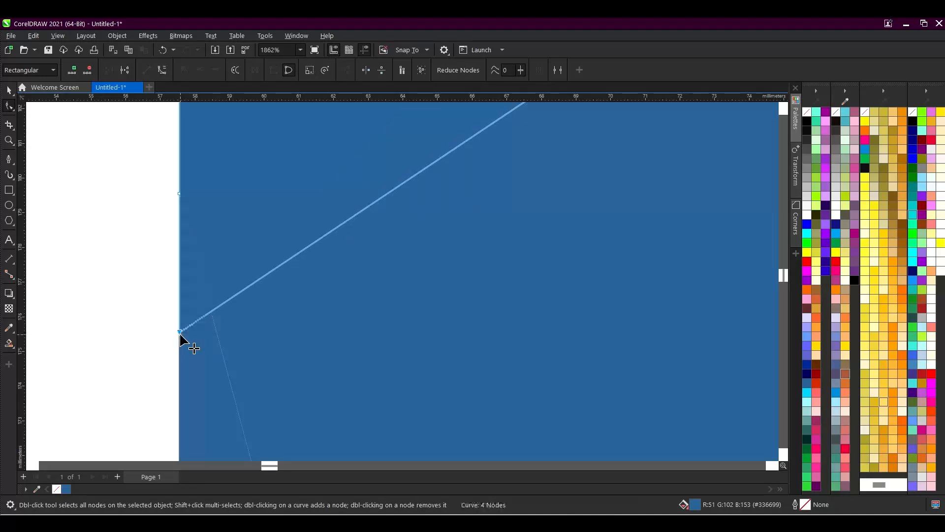
scroll(224, 326, "down", 3)
scroll(200, 318, "down", 6)
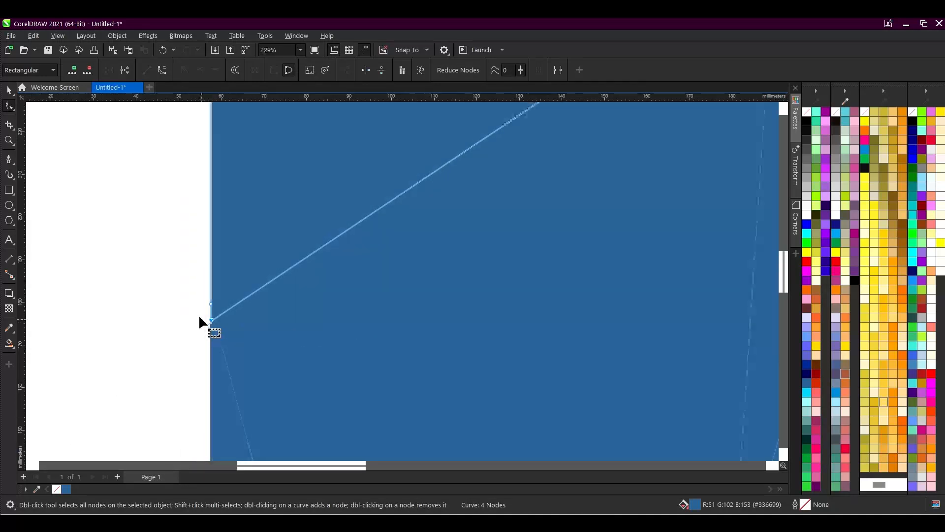
left_click(11, 90)
Close the triangular gap on the upper edge by moving the adjoining shape's lower node to the gap's left corner, and return to the Pick tool
scroll(374, 214, "up", 4)
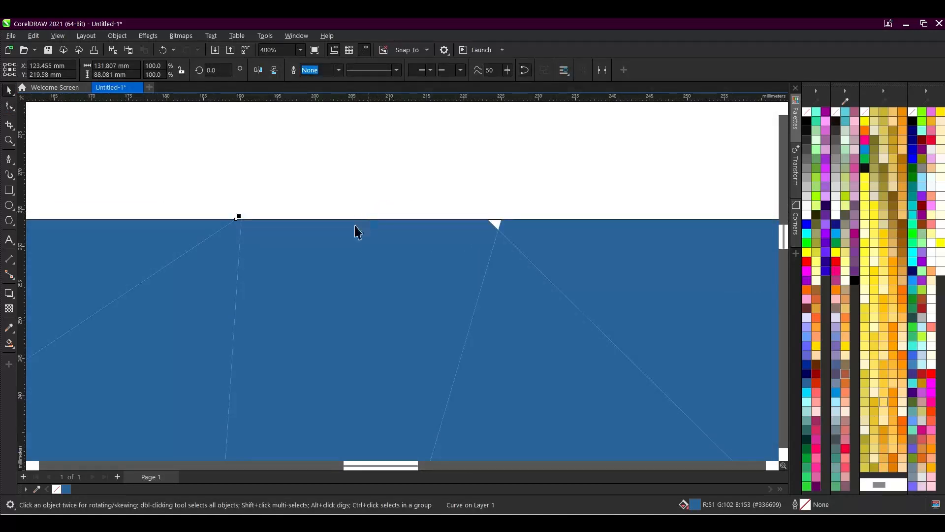
scroll(249, 224, "up", 4)
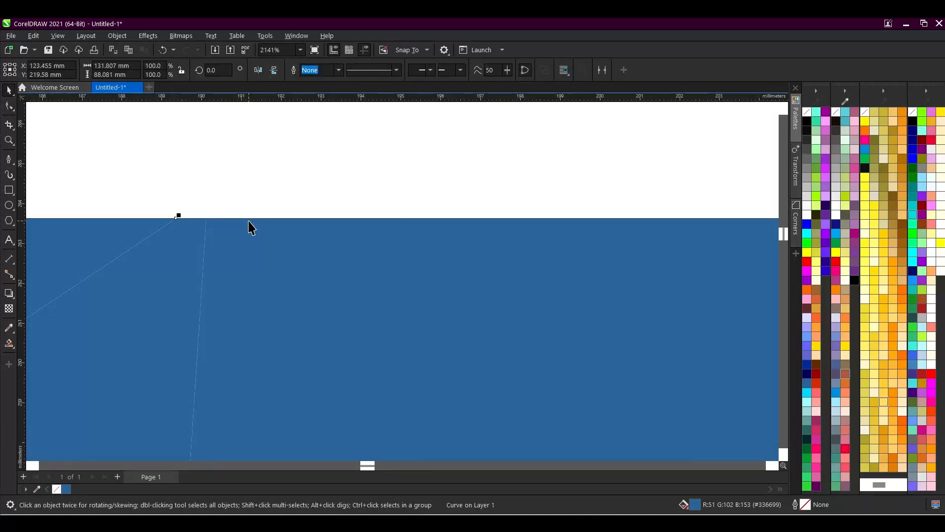
scroll(253, 227, "down", 4)
scroll(532, 228, "up", 1)
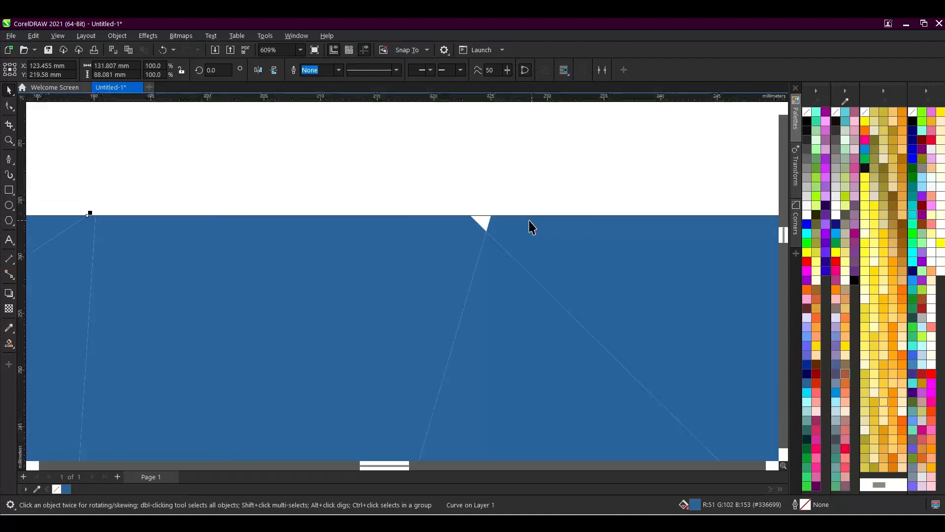
scroll(532, 228, "up", 1)
left_click(511, 230)
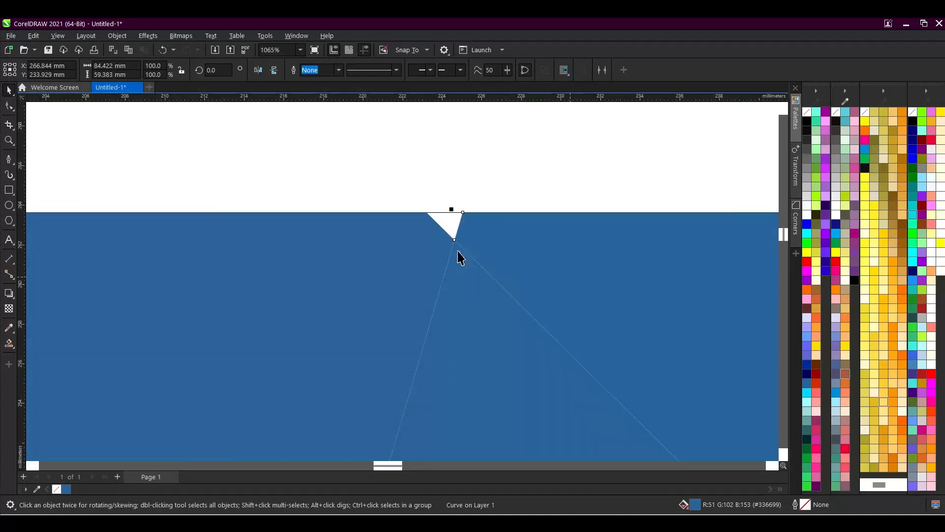
scroll(457, 218, "up", 2)
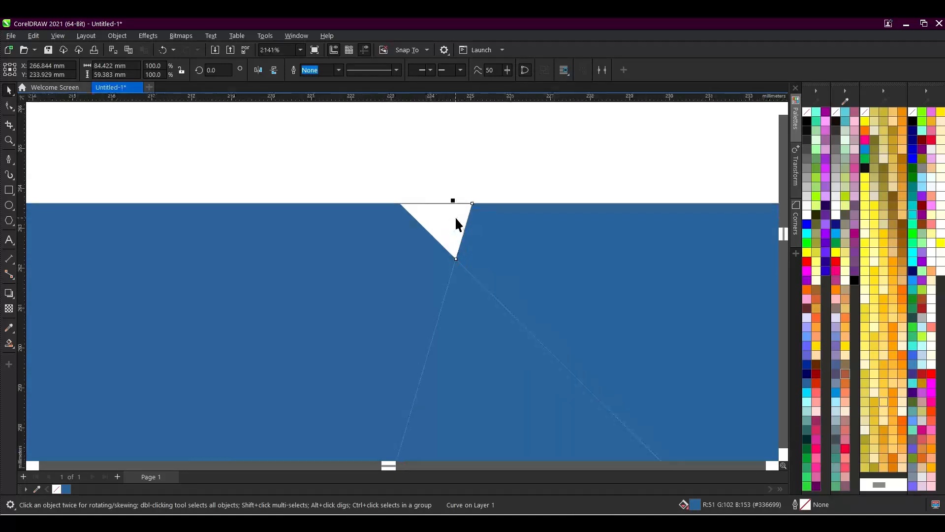
left_click(17, 110)
scroll(539, 236, "up", 1)
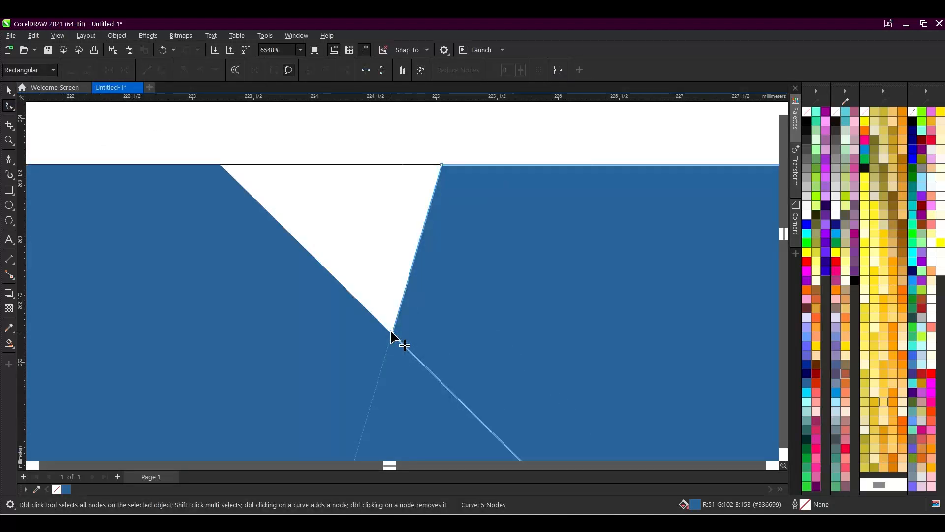
left_click_drag(391, 336, 222, 169)
scroll(380, 300, "down", 3)
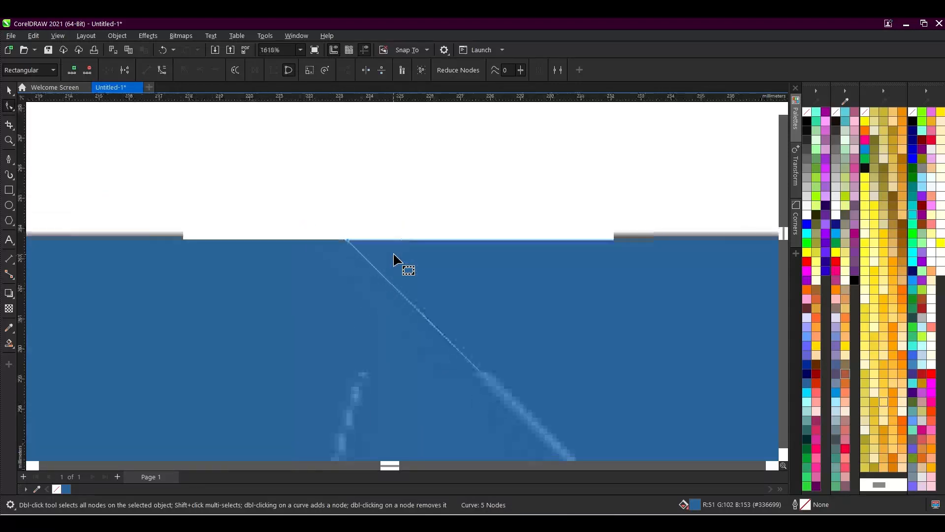
scroll(316, 219, "down", 3)
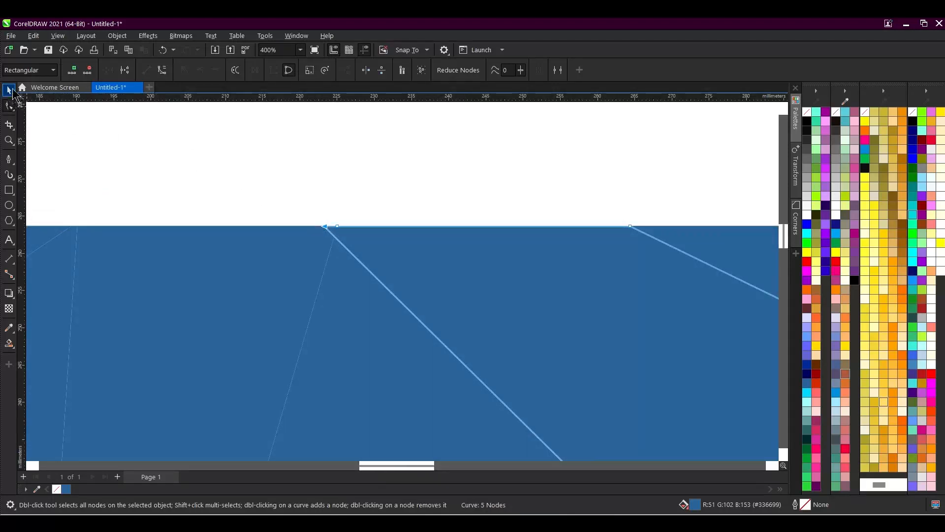
left_click(12, 91)
Examine the line junctions along the rectangle's upper edge up to its right corner for remaining white gaps
scroll(309, 283, "down", 5)
scroll(486, 251, "up", 5)
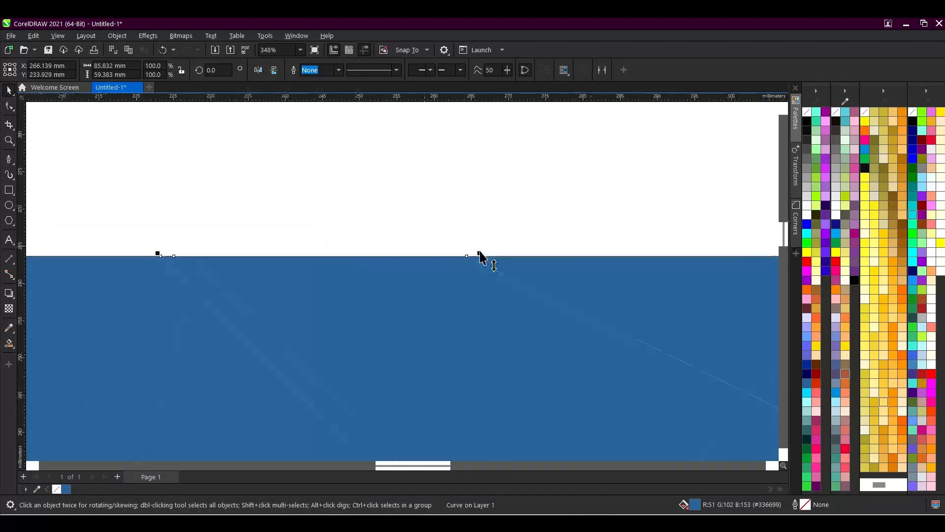
scroll(485, 266, "up", 2)
scroll(229, 276, "up", 1)
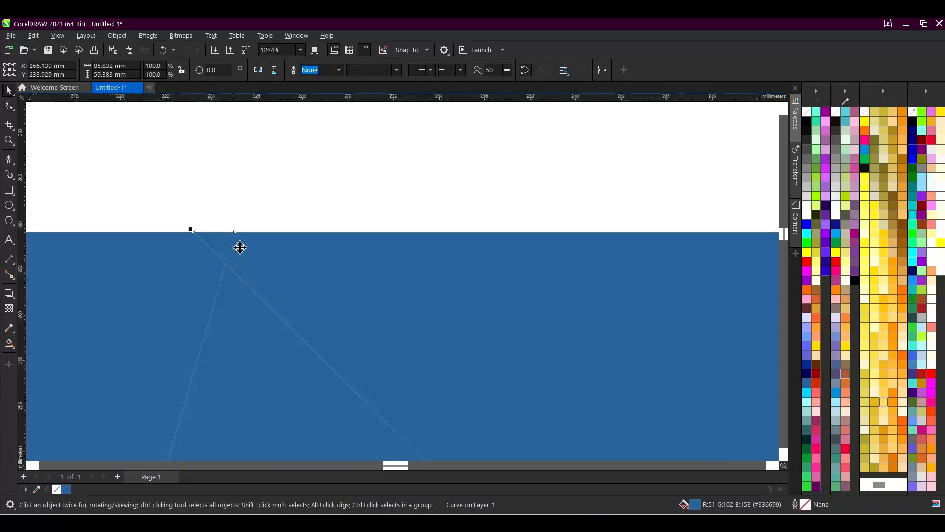
scroll(239, 247, "up", 2)
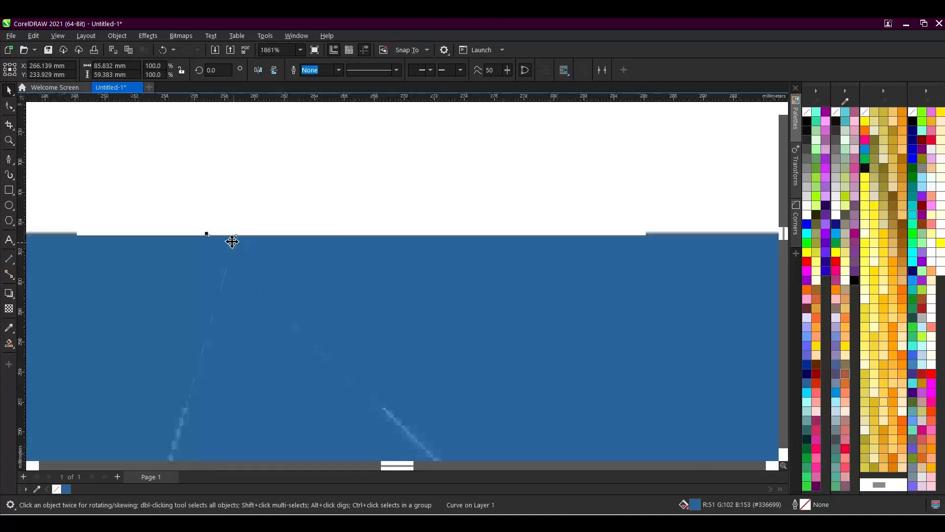
scroll(232, 242, "down", 2)
scroll(537, 248, "up", 4)
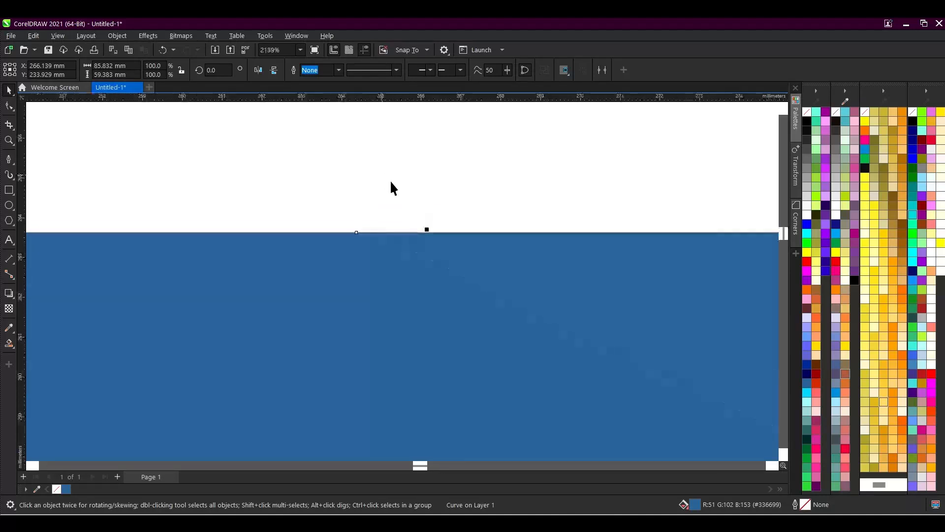
scroll(433, 235, "up", 4)
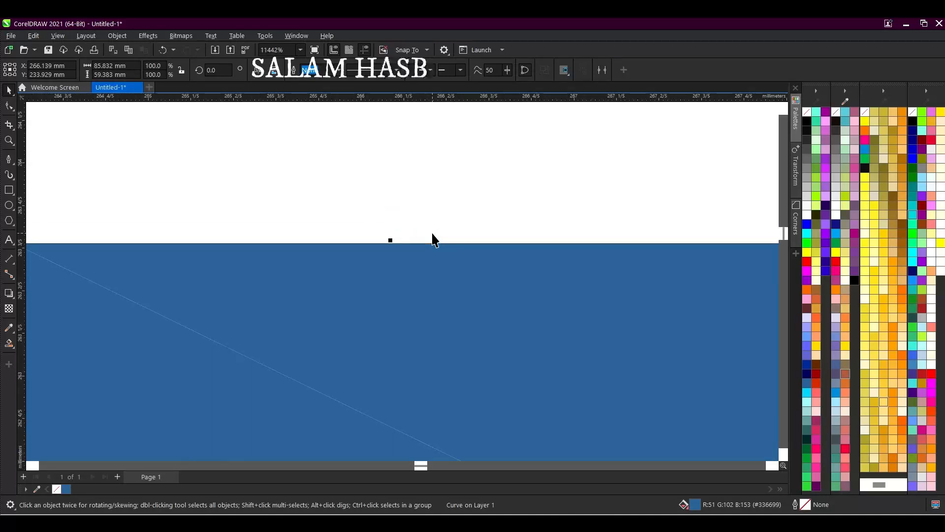
scroll(408, 239, "down", 10)
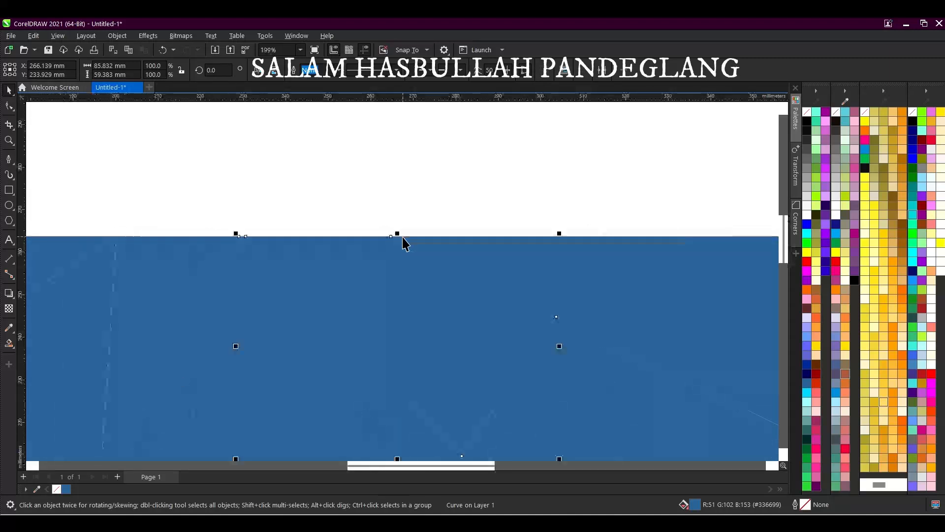
scroll(615, 260, "down", 1)
scroll(428, 266, "down", 1)
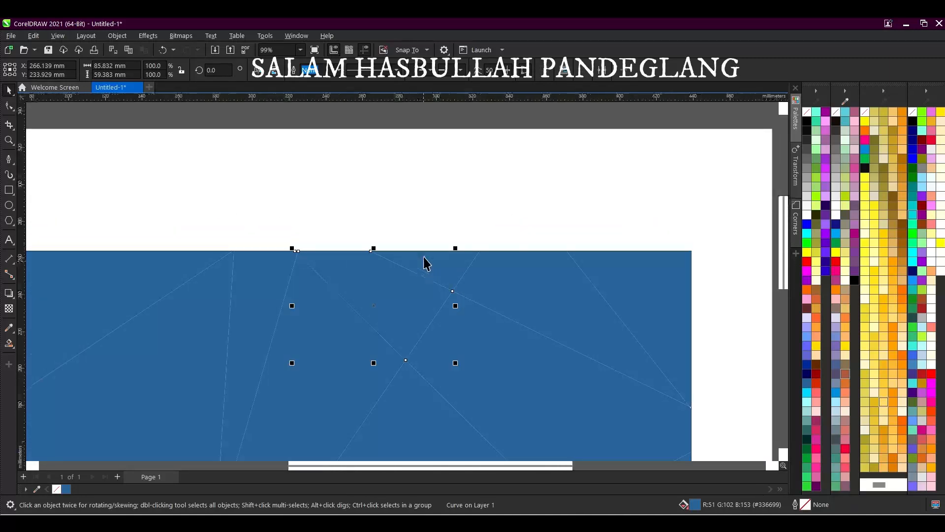
scroll(692, 226, "up", 3)
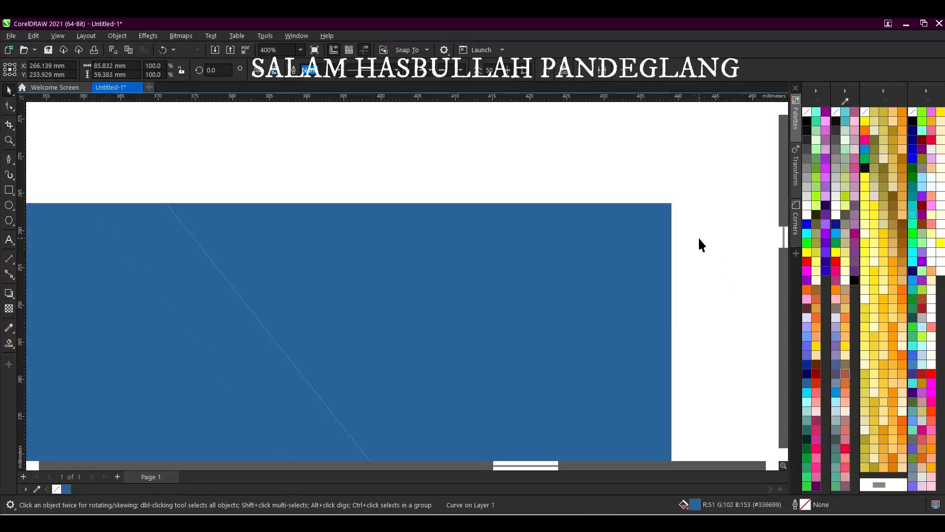
scroll(544, 256, "down", 1)
Close the right-edge gap by deleting the upper-right shape's inner node and moving its edge node down to the gap's lower corner
scroll(573, 359, "up", 3)
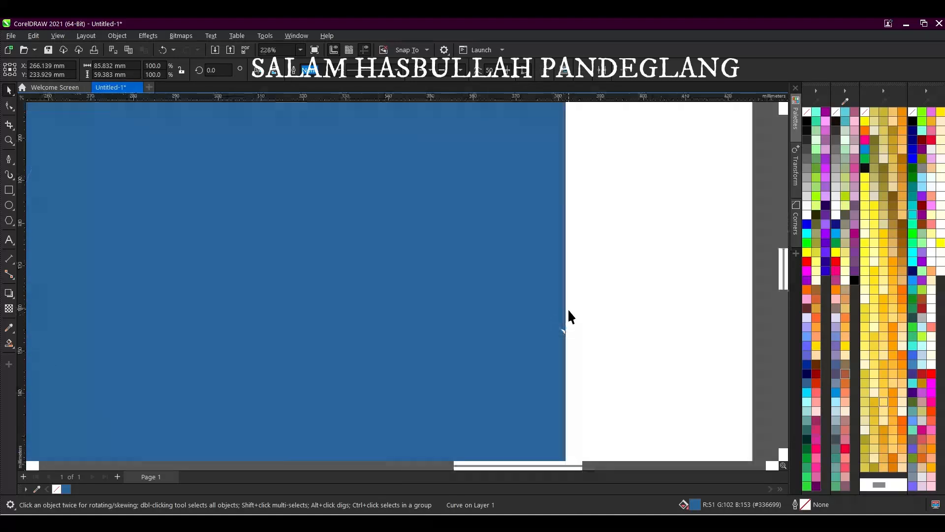
scroll(565, 320, "up", 10)
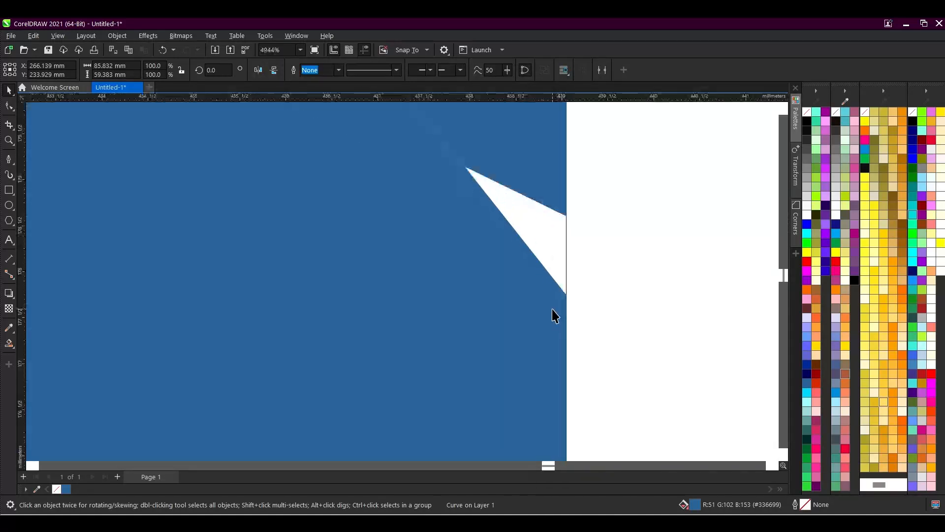
left_click(545, 182)
key("F10")
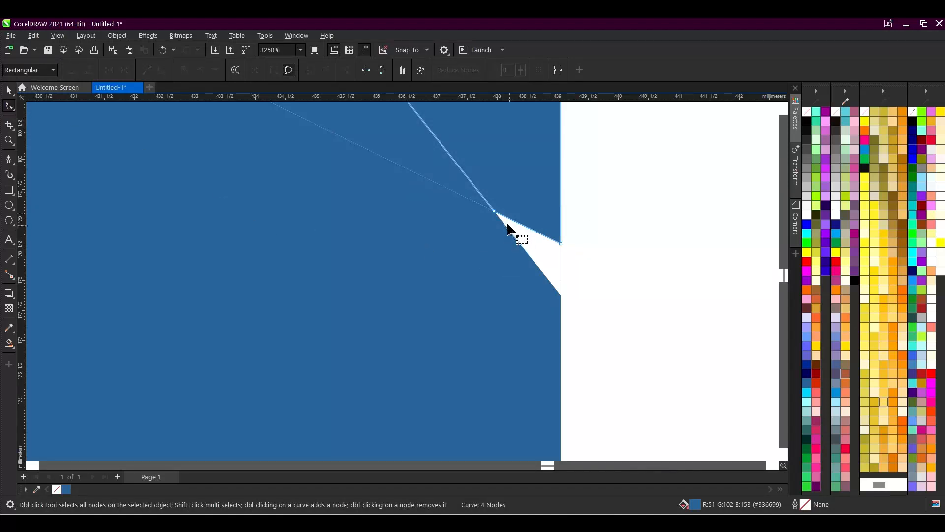
double_click(496, 212)
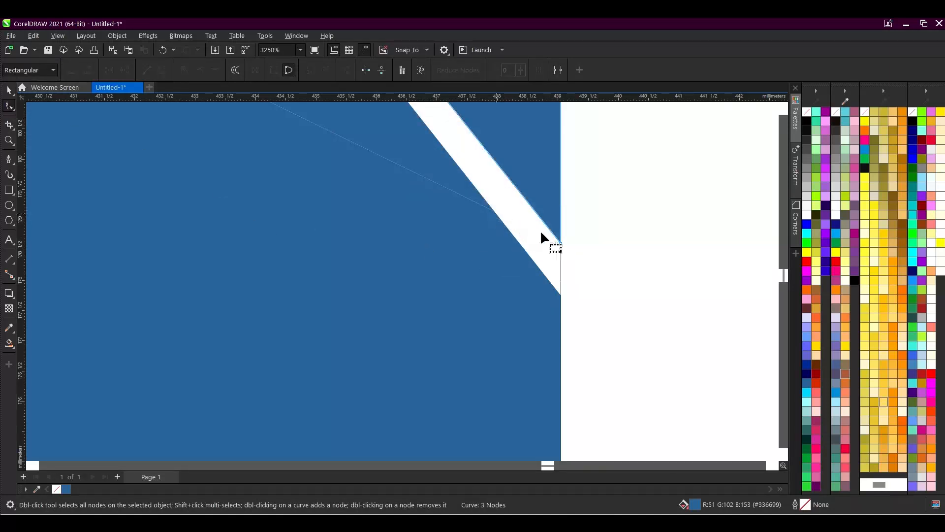
left_click_drag(560, 242, 561, 296)
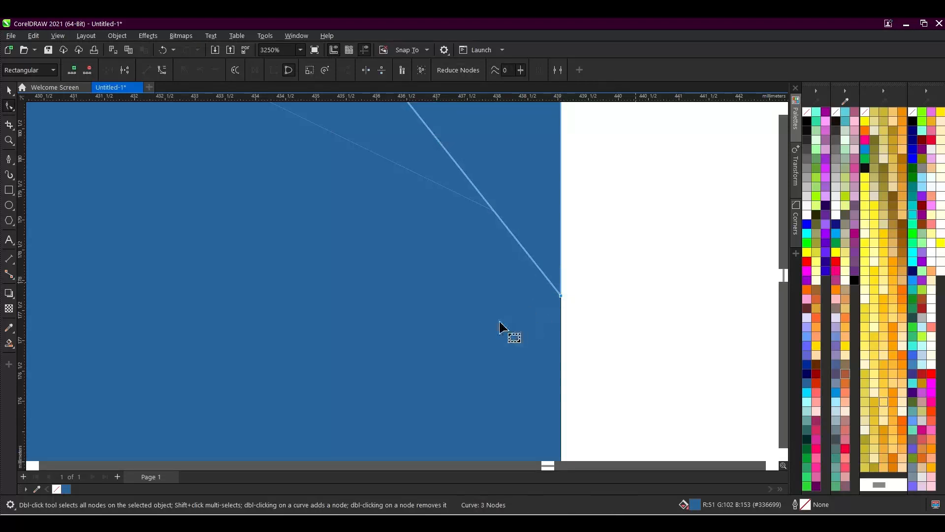
Examine the rectangle's lower right edge and lower-right corner for remaining white gaps between the shapes
scroll(547, 239, "down", 10)
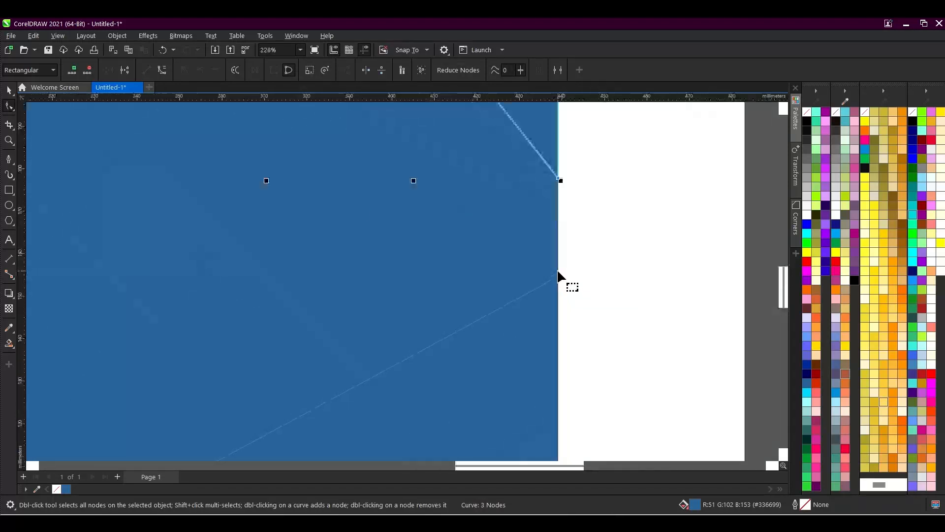
scroll(558, 276, "up", 2)
scroll(557, 278, "down", 4)
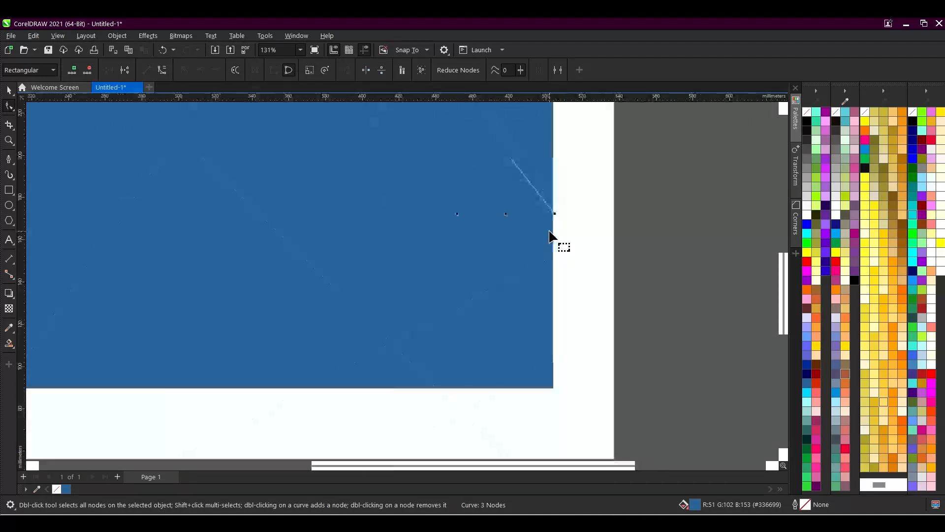
scroll(550, 236, "down", 1)
scroll(560, 294, "up", 5)
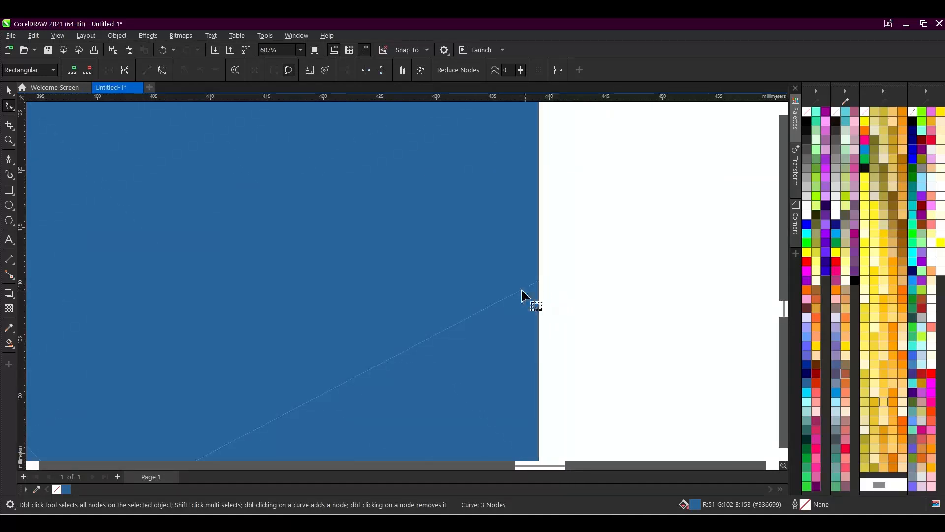
scroll(523, 294, "down", 4)
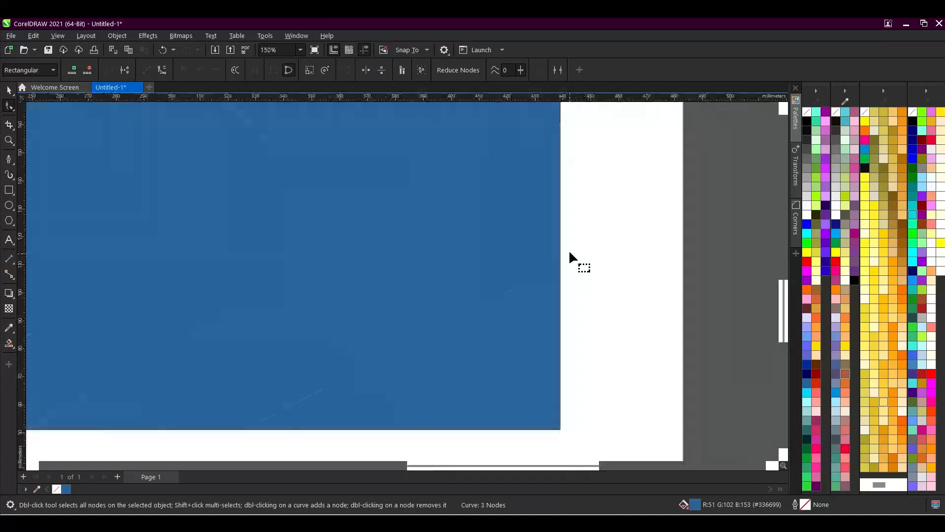
scroll(571, 256, "up", 5)
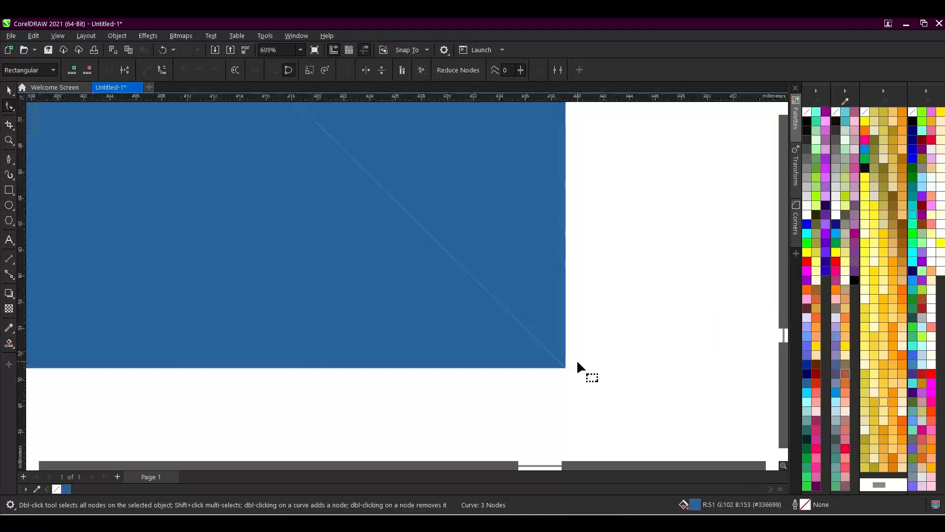
scroll(577, 360, "down", 8)
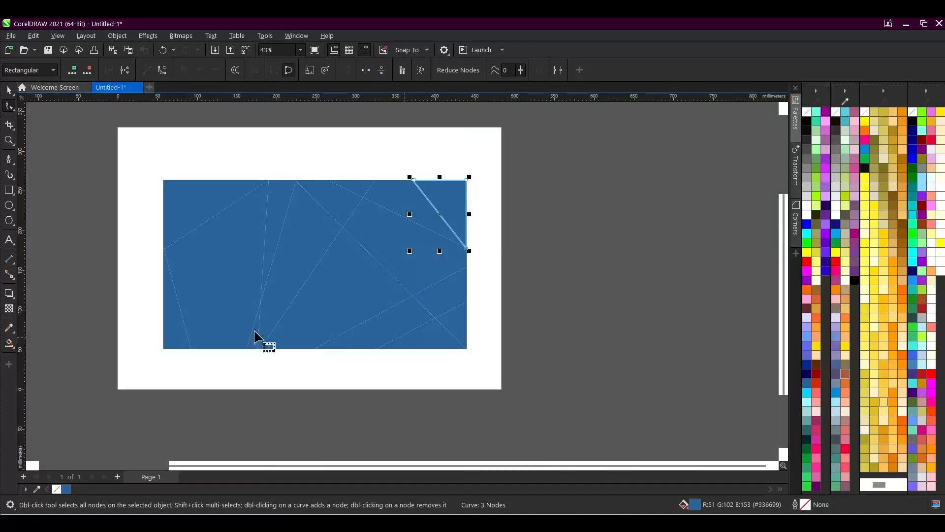
Return to the Pick tool, clear the selection and look through the Pantone palette's colours
scroll(310, 263, "up", 1)
left_click(8, 92)
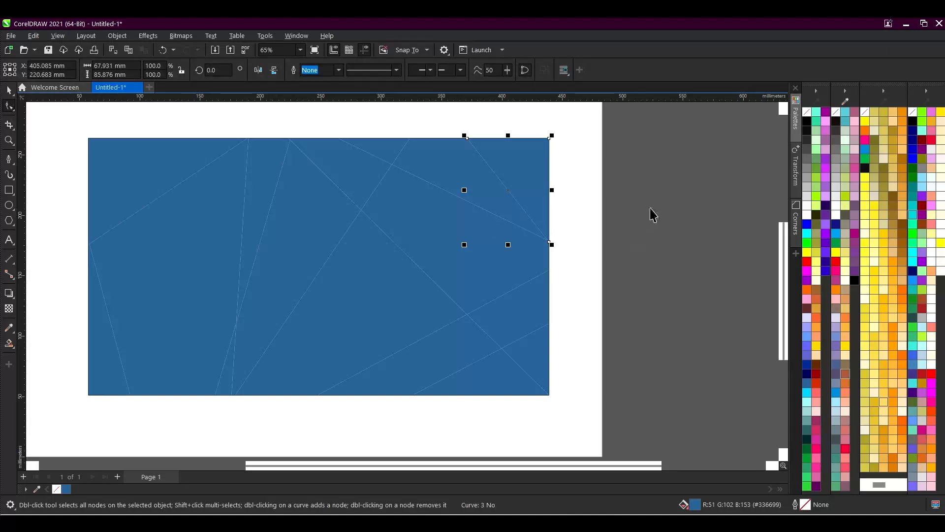
left_click(652, 213)
scroll(401, 305, "down", 1)
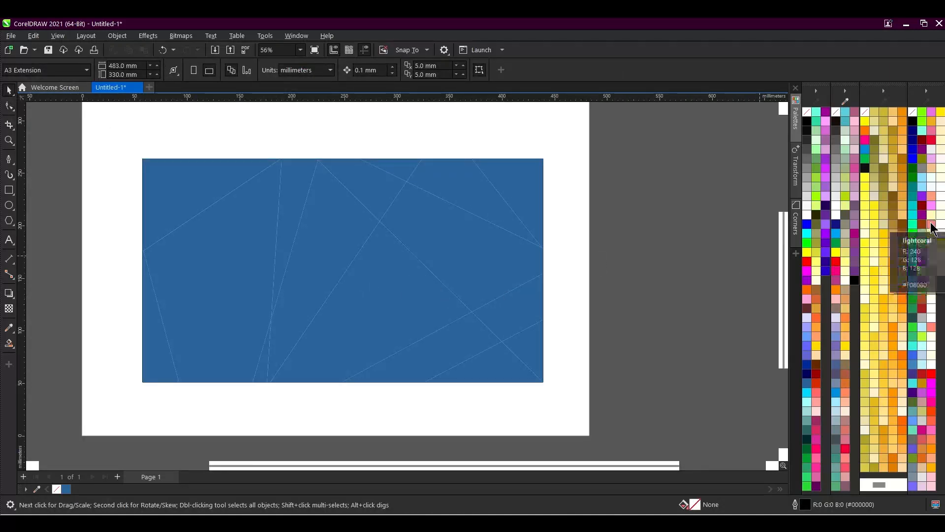
scroll(880, 251, "down", 3)
scroll(880, 245, "down", 3)
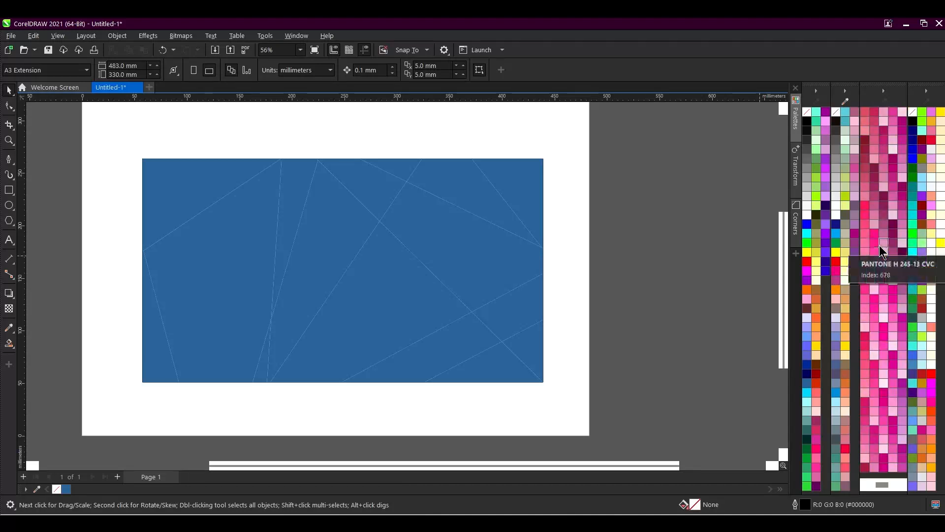
scroll(879, 247, "up", 6)
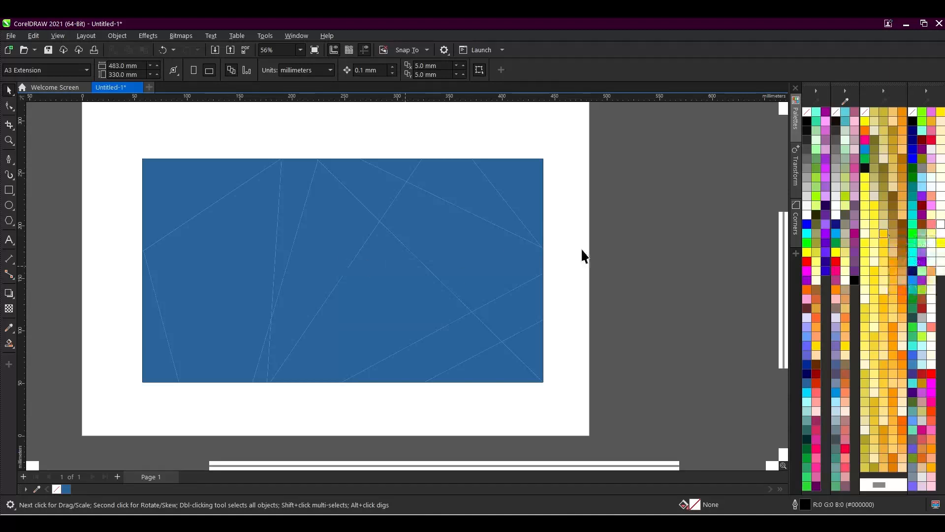
Fill the rectangle's upper-left corner triangle with mint green (#66FFCC) and the narrow lower-left triangle with light gray
left_click(201, 188)
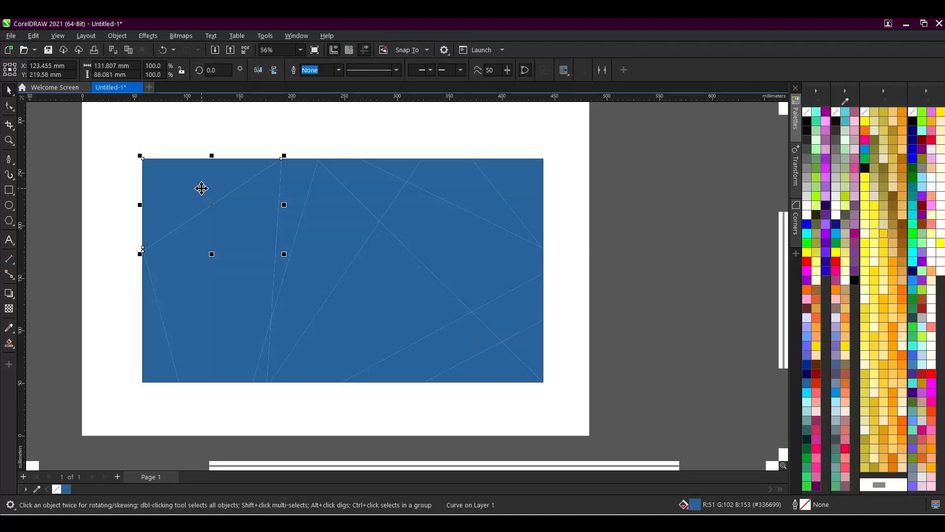
left_click(818, 114)
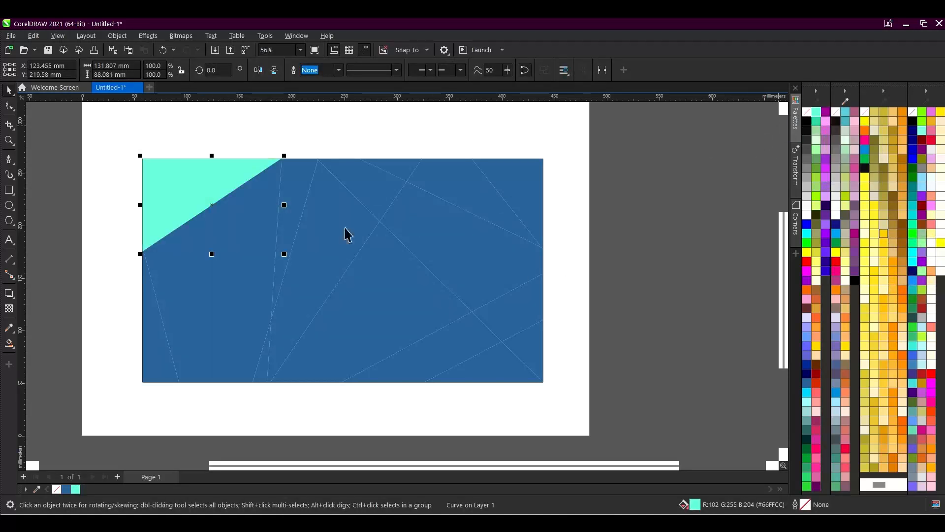
left_click(153, 321)
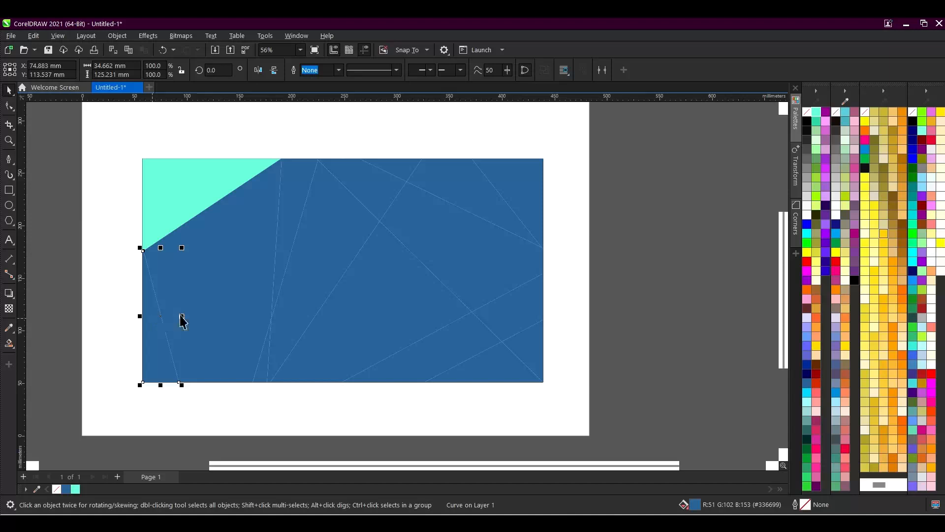
left_click(808, 198)
Fill the large polygon beside the left triangles with lightcyan (#E0FFFF) and the narrow triangle to its right with pale yellow (#FFFF99)
left_click(224, 268)
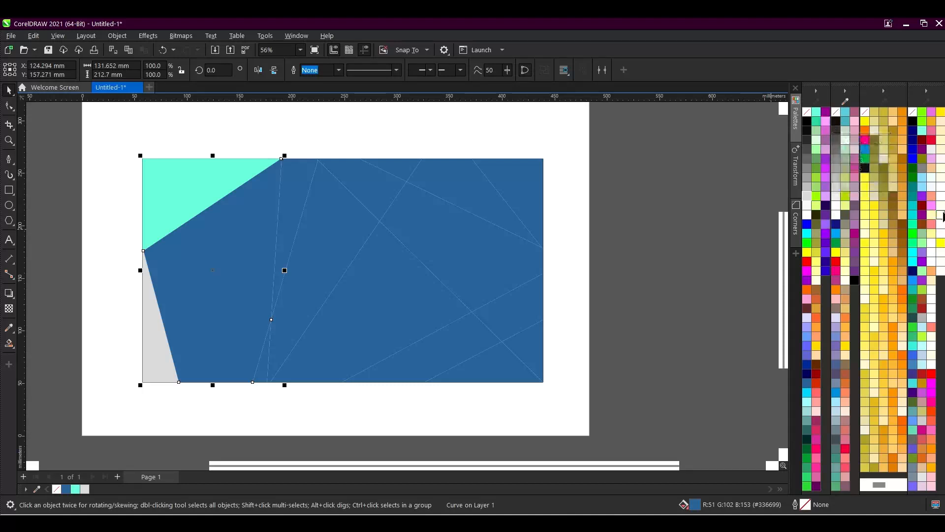
left_click(930, 185)
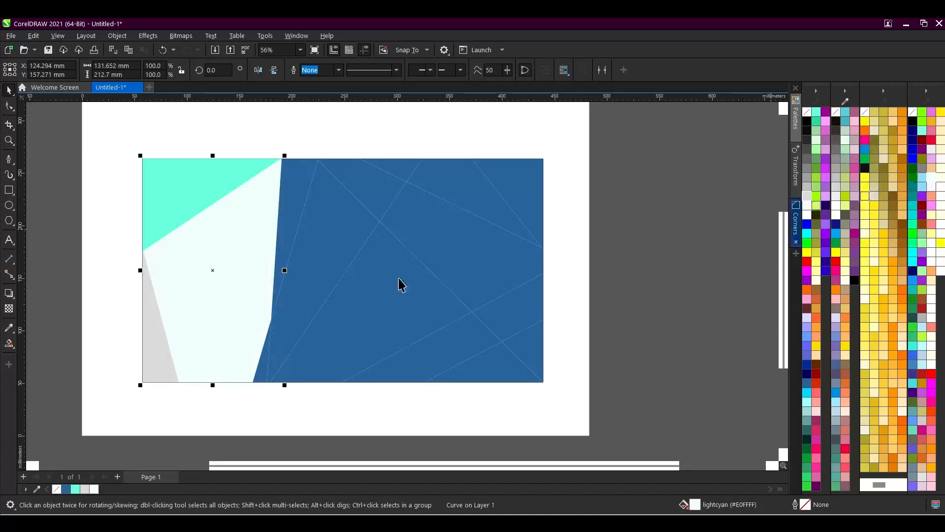
left_click(309, 201)
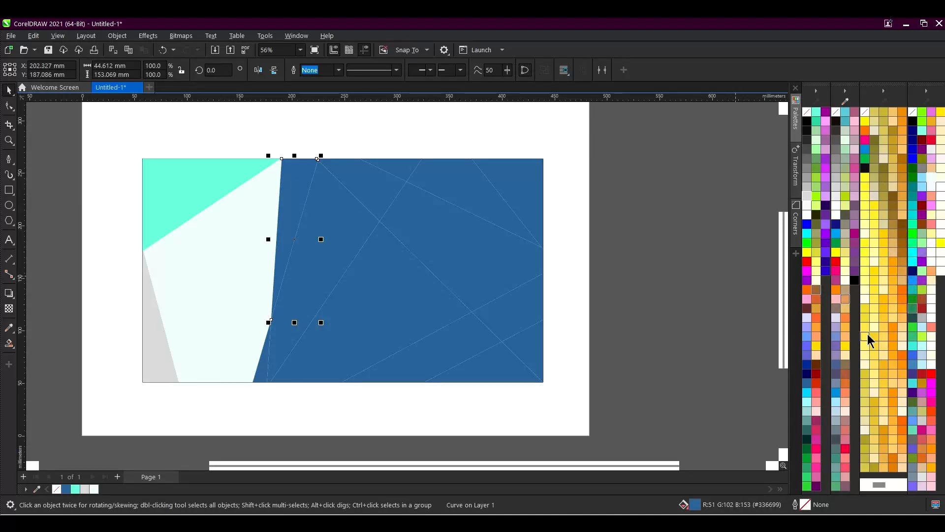
left_click(818, 274)
Fill the tall shape beside the yellow triangle with pale cyan and its upper-right neighbour with light blue-gray
left_click(349, 211)
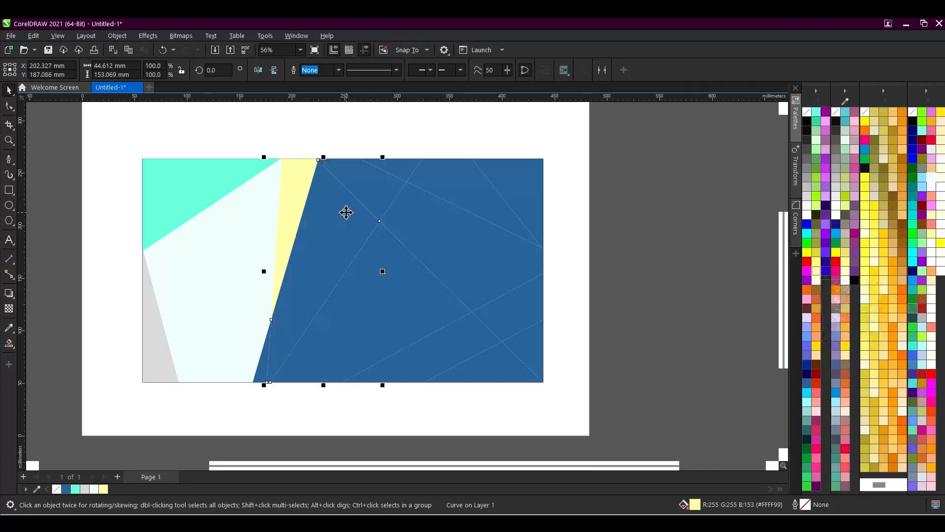
left_click(922, 346)
left_click(382, 194)
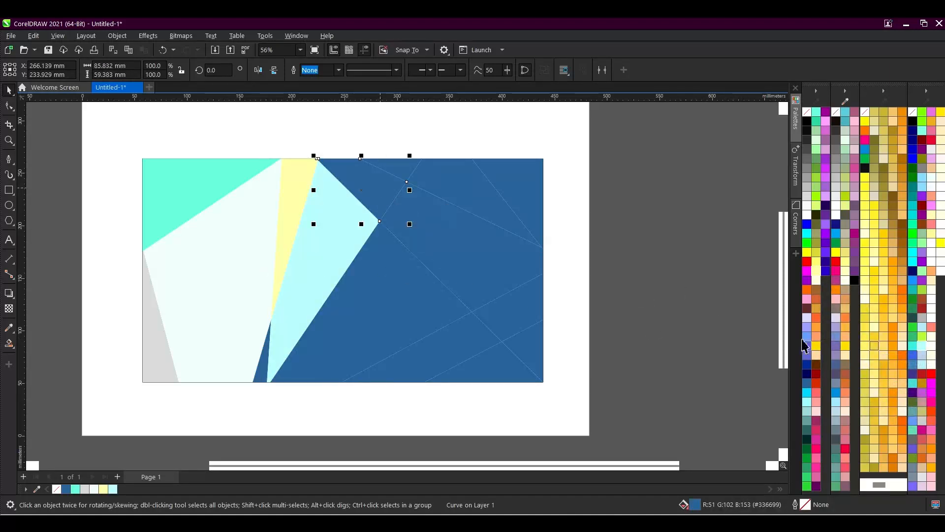
left_click(922, 357)
Fill the large central quadrilateral with Light BlueGreen (#99CCCC) after trying lightgoldenrodyellow and snow
left_click(408, 308)
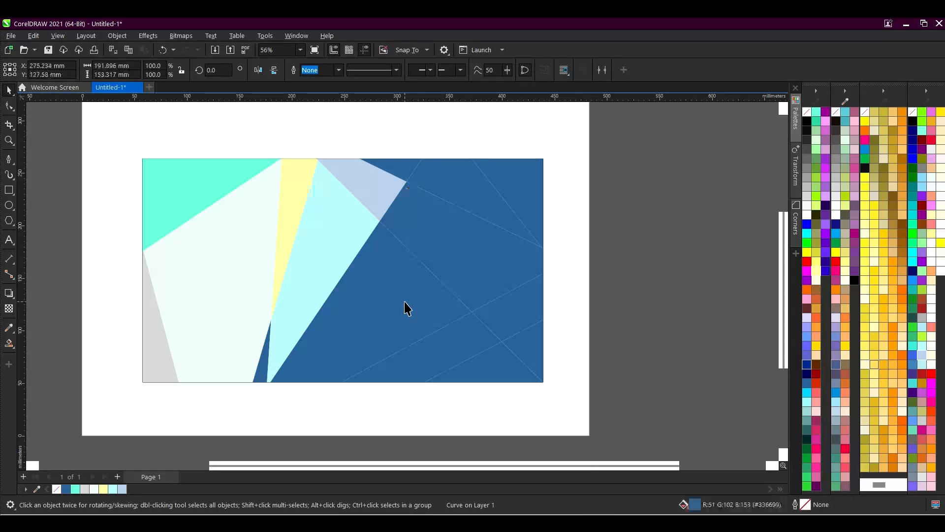
left_click(931, 359)
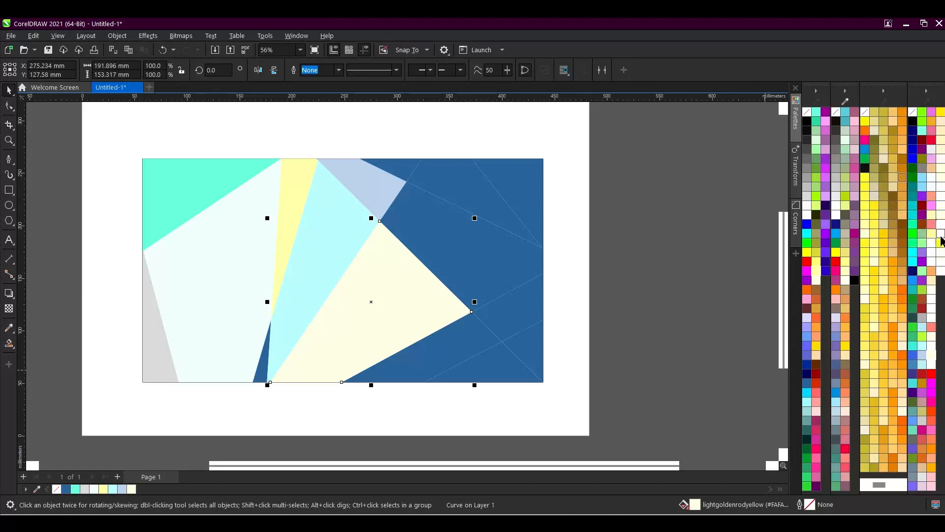
left_click(940, 235)
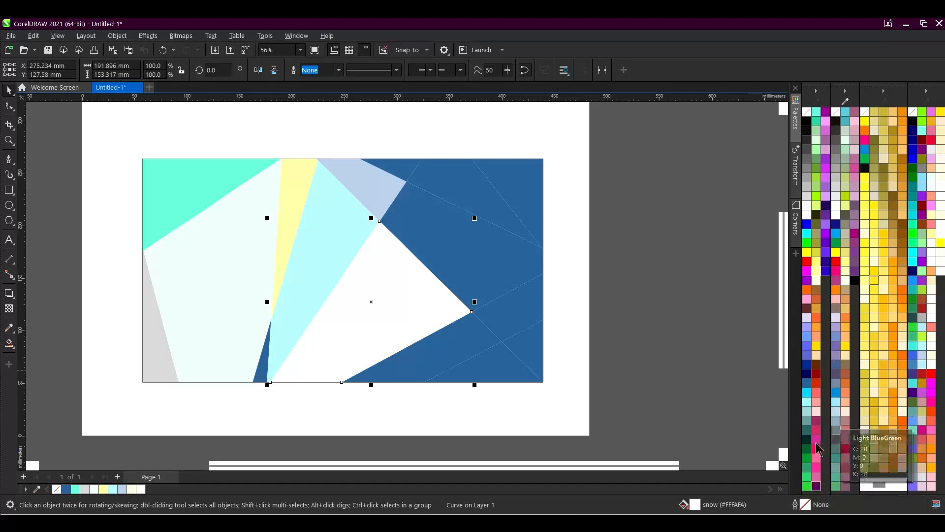
left_click(806, 411)
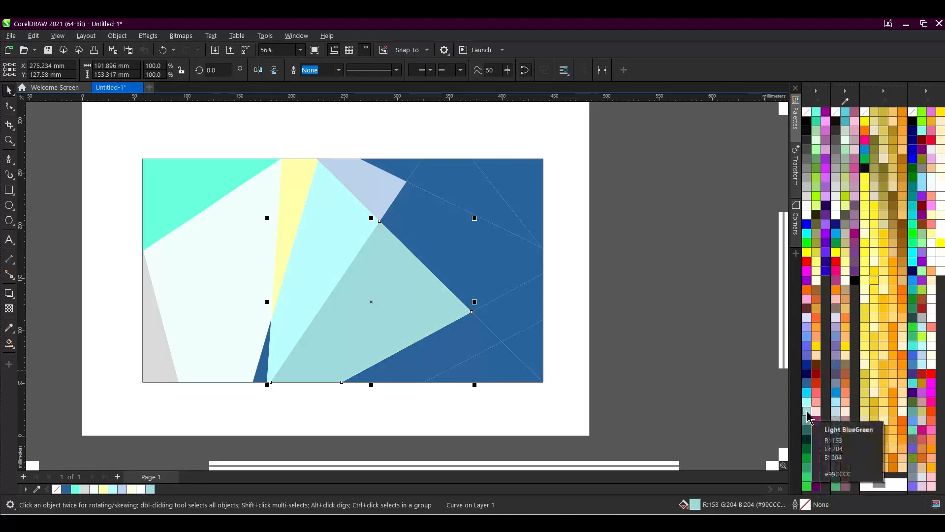
Fill the wide shape reaching from the centre to the right edge with light gray after trying darker gray (#999999)
left_click(428, 232)
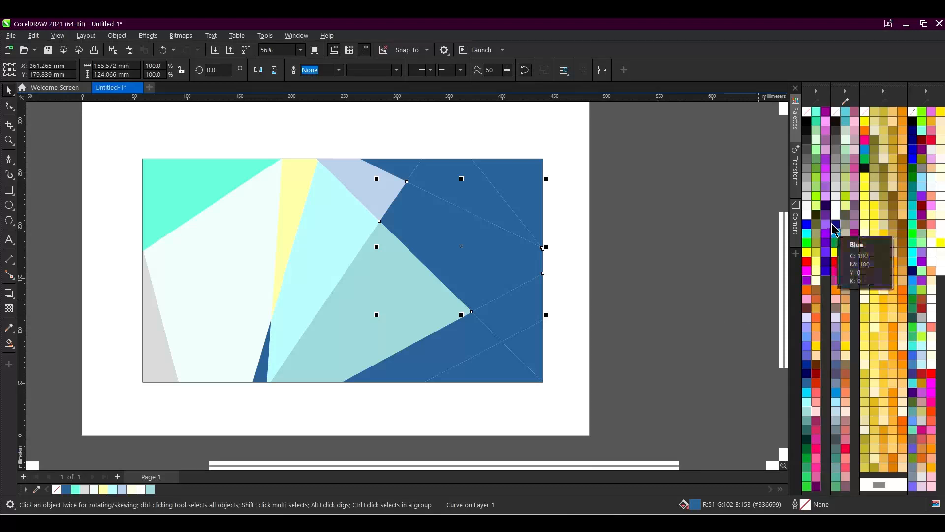
left_click(808, 179)
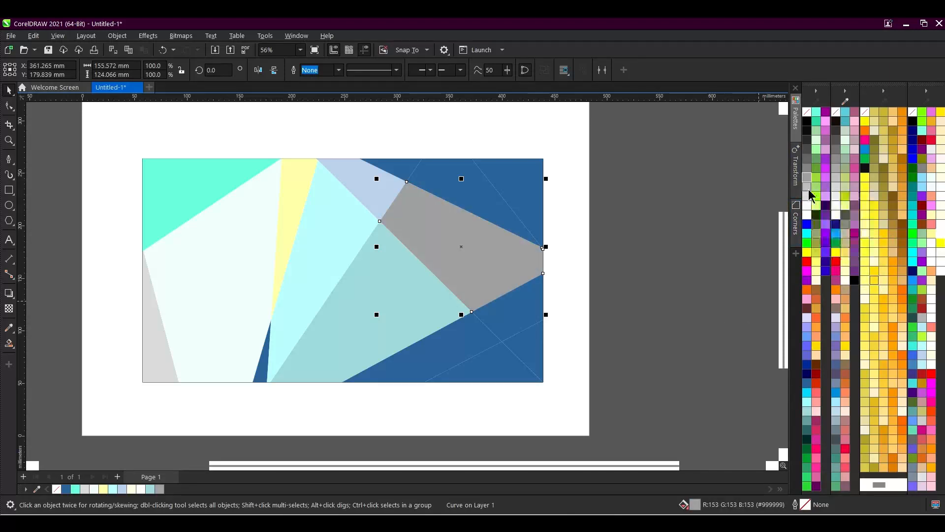
left_click(808, 189)
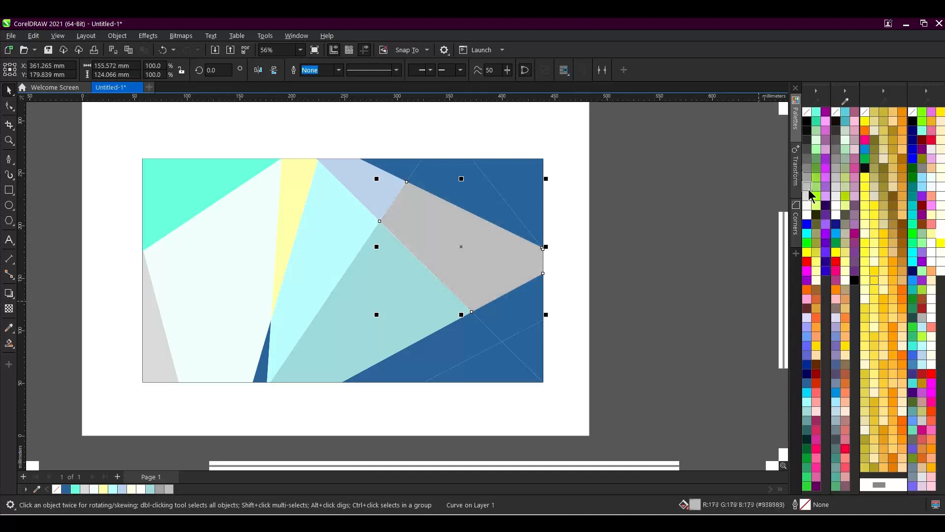
Fill the shape above the gray area with light pink and the small triangle on the upper edge with mediumturquoise (#48D1CC)
left_click(482, 201)
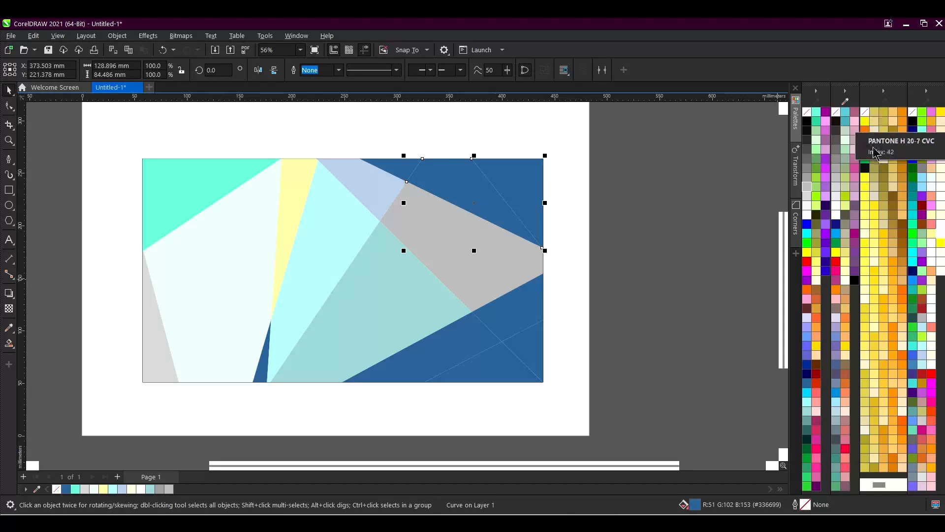
left_click(856, 122)
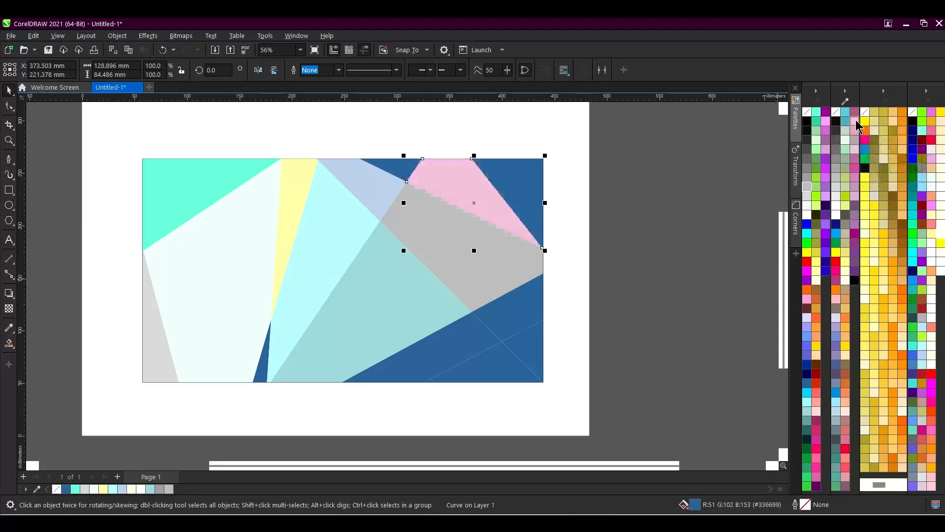
left_click(389, 169)
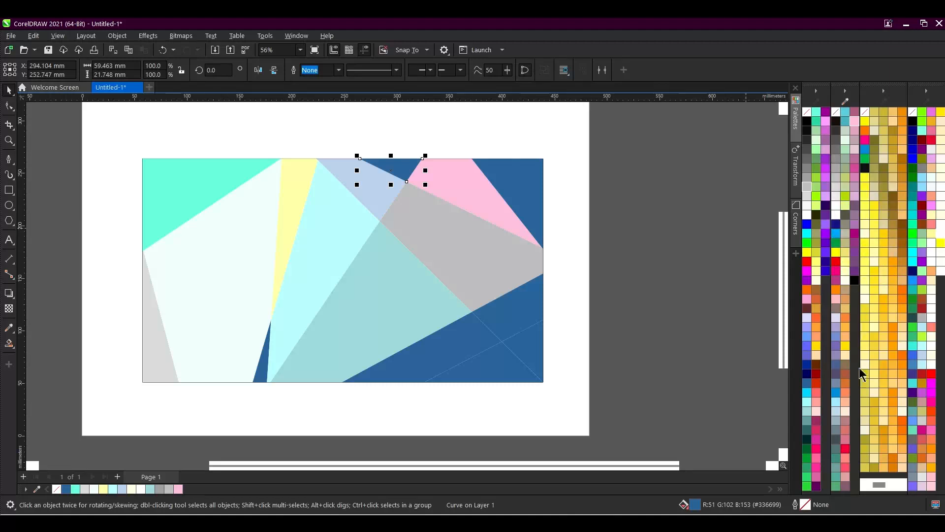
left_click(913, 383)
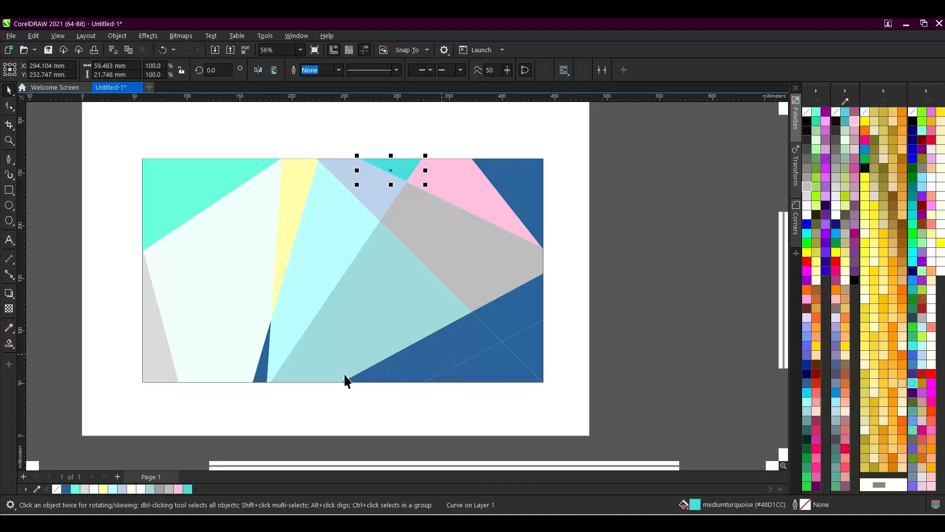
Fill the narrow triangle on the lower edge with bisque (#FFE4C4) and the upper-right corner triangle with lavender
left_click(256, 378)
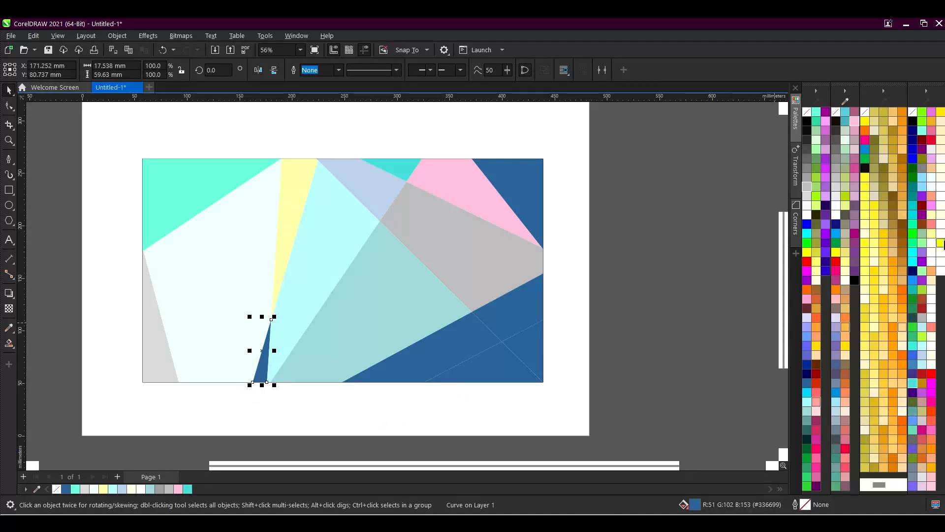
left_click(940, 148)
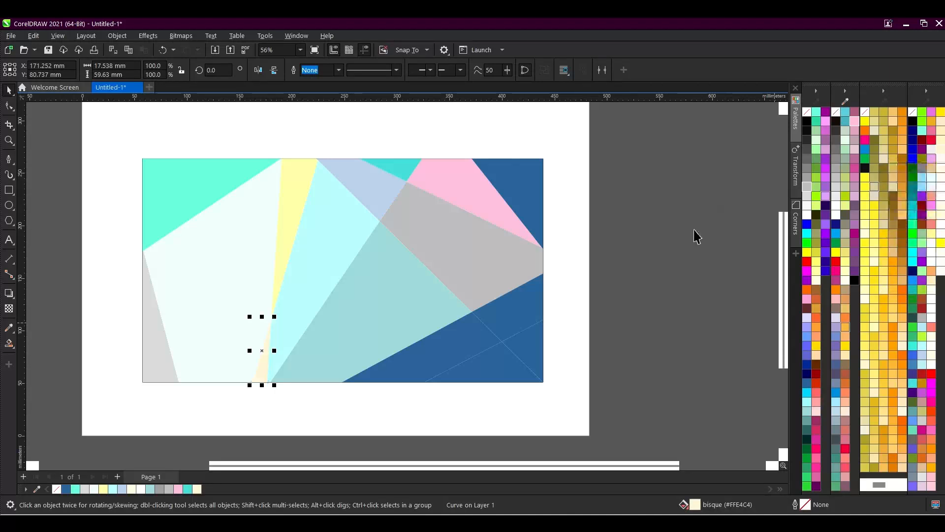
left_click(530, 210)
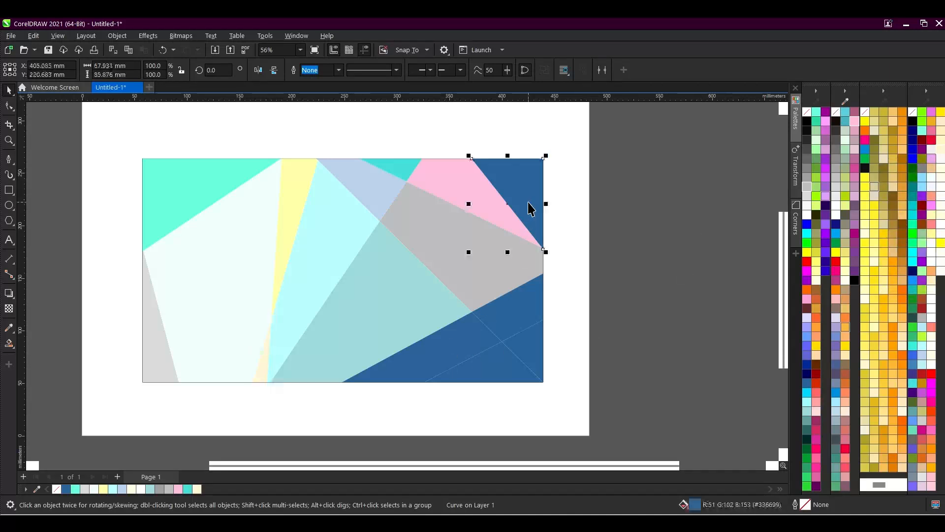
left_click(838, 329)
left_click(668, 298)
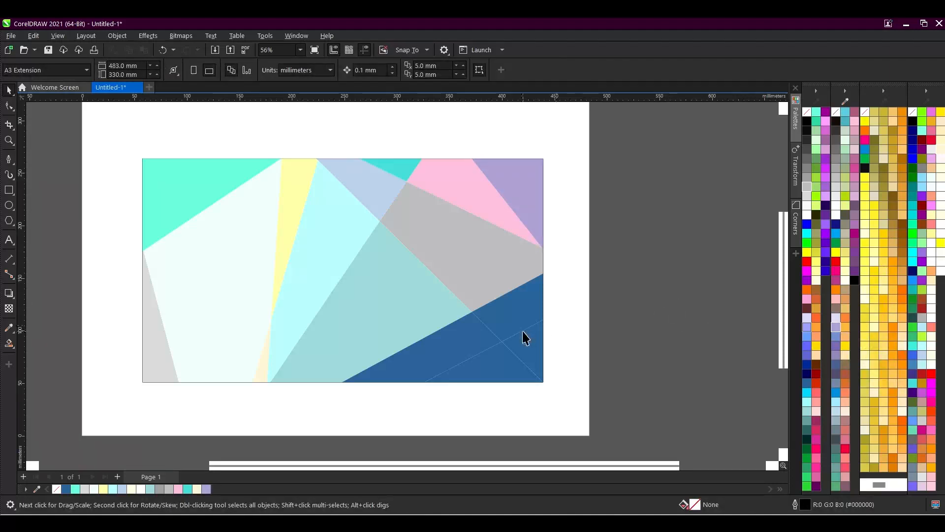
Fill the quadrilateral on the right edge below the gray shape with light cyan (#99FFFF) after trying Light BlueGreen
left_click(516, 324)
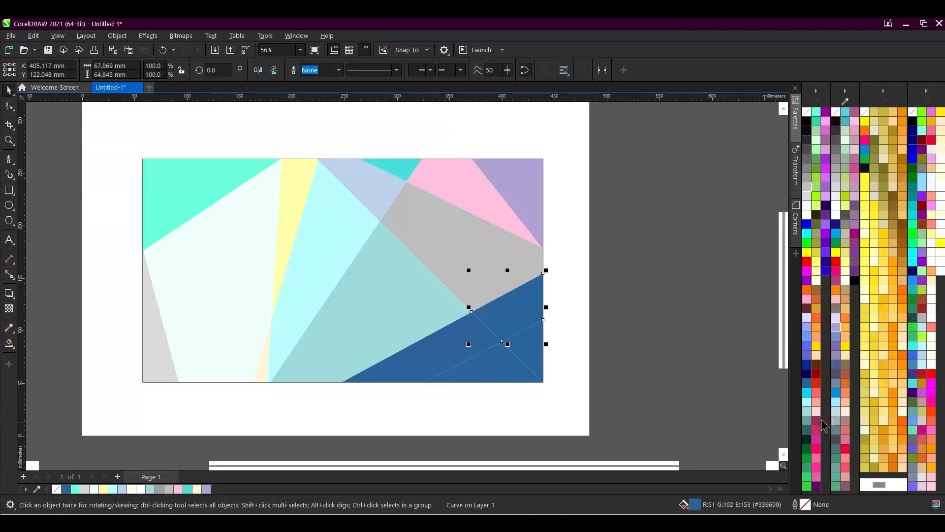
left_click(808, 412)
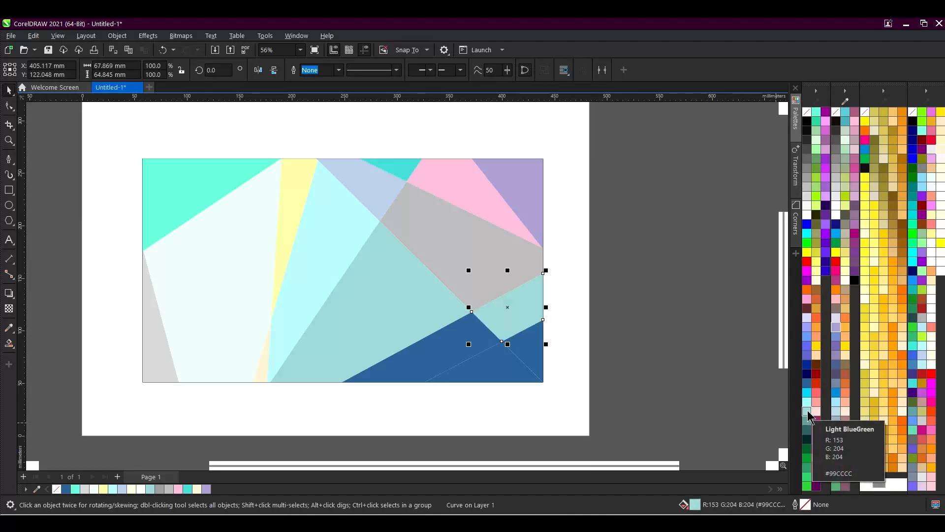
left_click(807, 402)
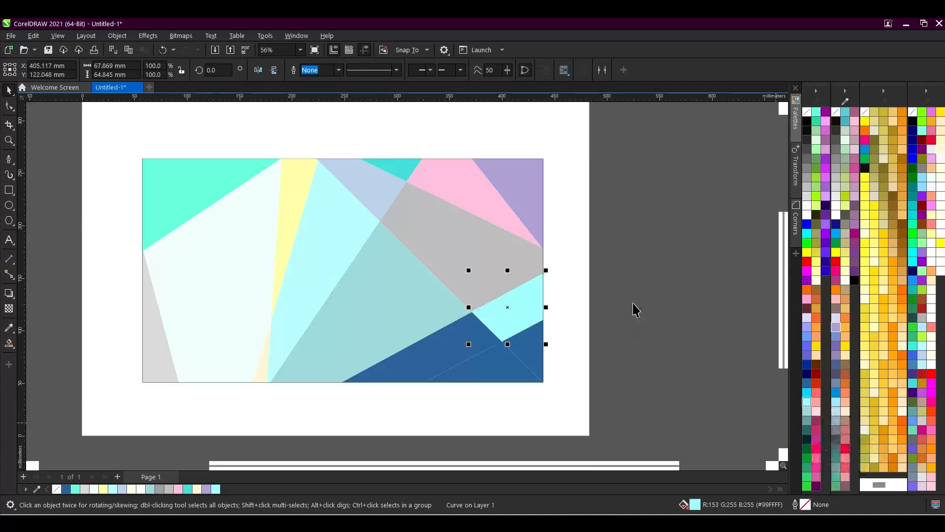
Fill the slanted band on the lower edge with light green after trying Ocean Green, #33CC66 and Chartreuse (#99FF00), and clear the selection
left_click(460, 355)
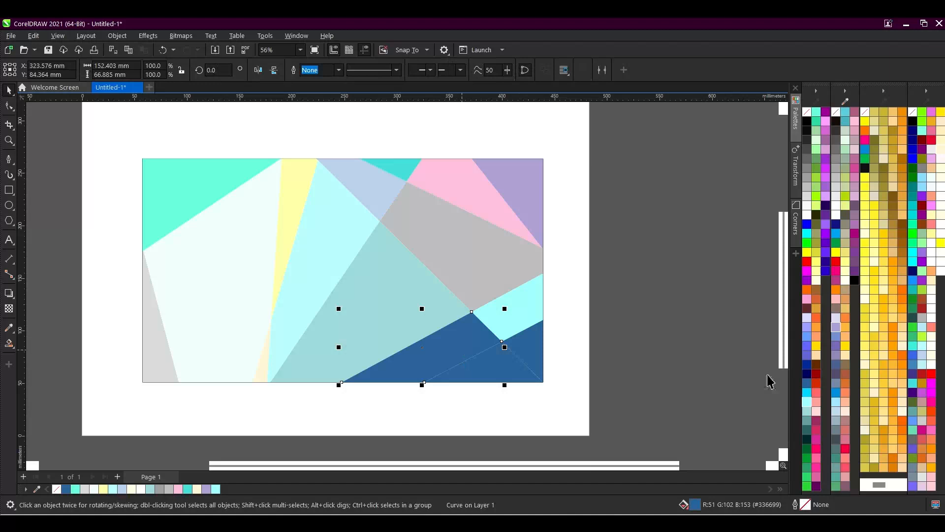
left_click(836, 422)
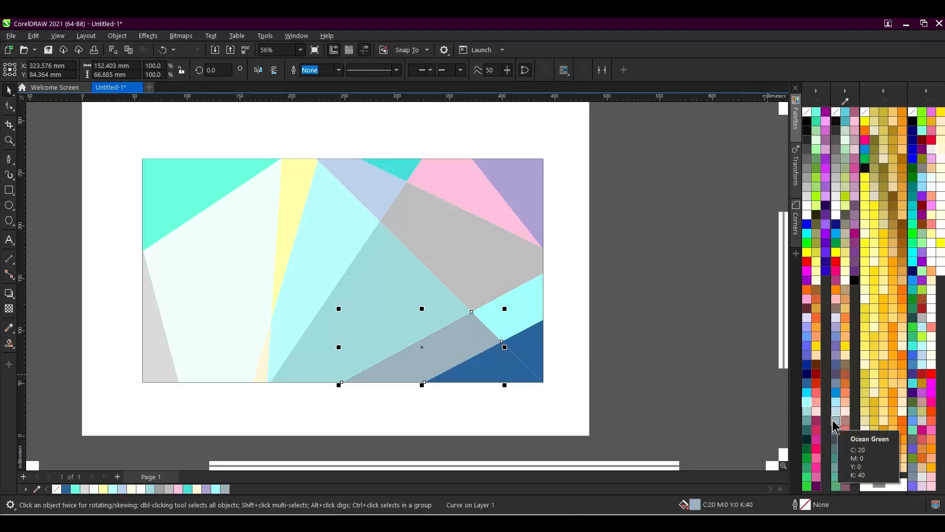
left_click(808, 477)
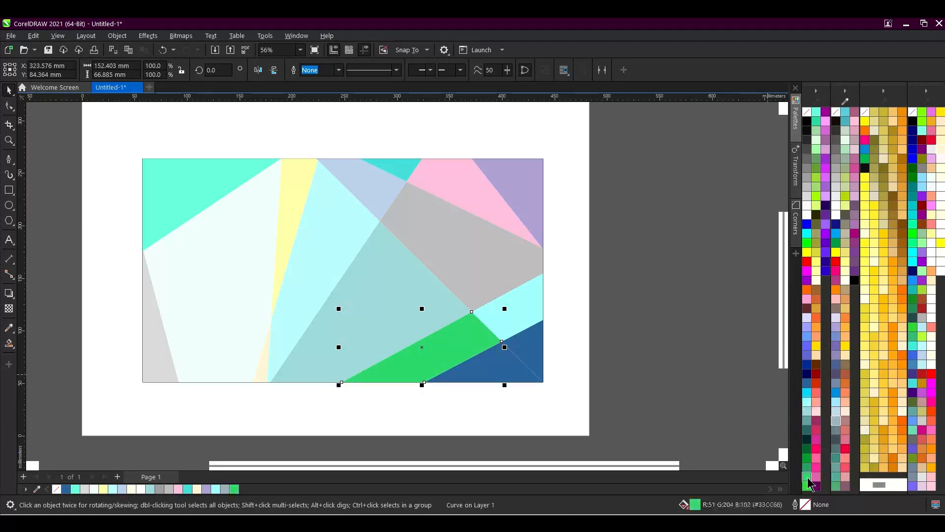
left_click(817, 196)
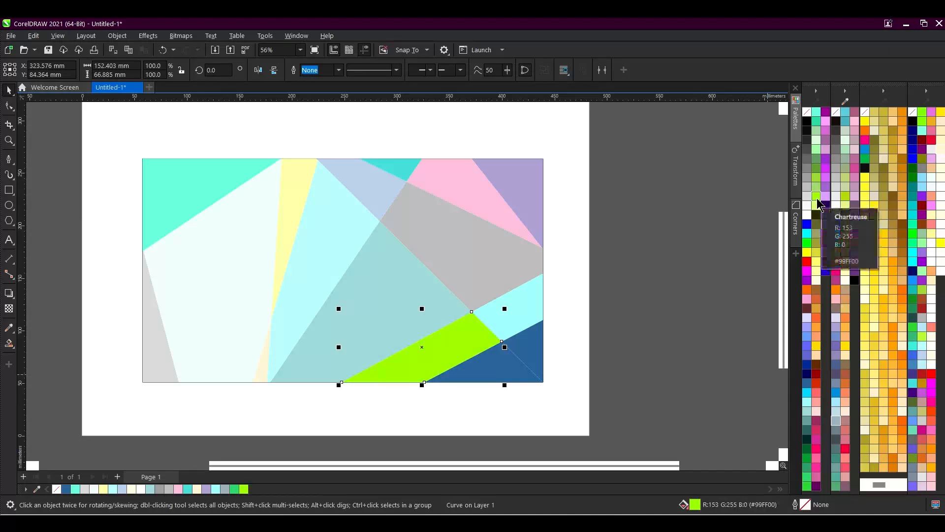
left_click(816, 149)
left_click(578, 353)
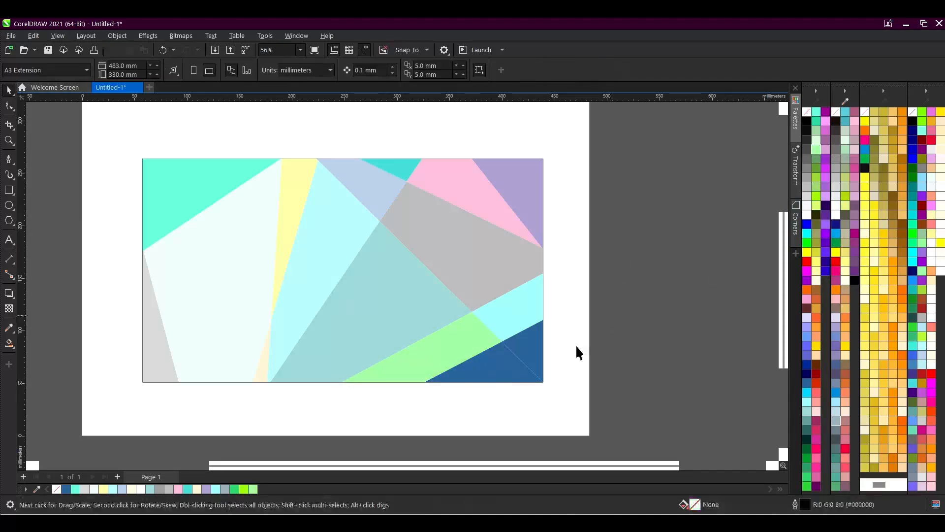
Fill the triangle beside the light green band with aqua (#00FFFF) and the lower-right corner triangle with yellow-green after trying yellow (#FFFF00) and muted greens
left_click(497, 380)
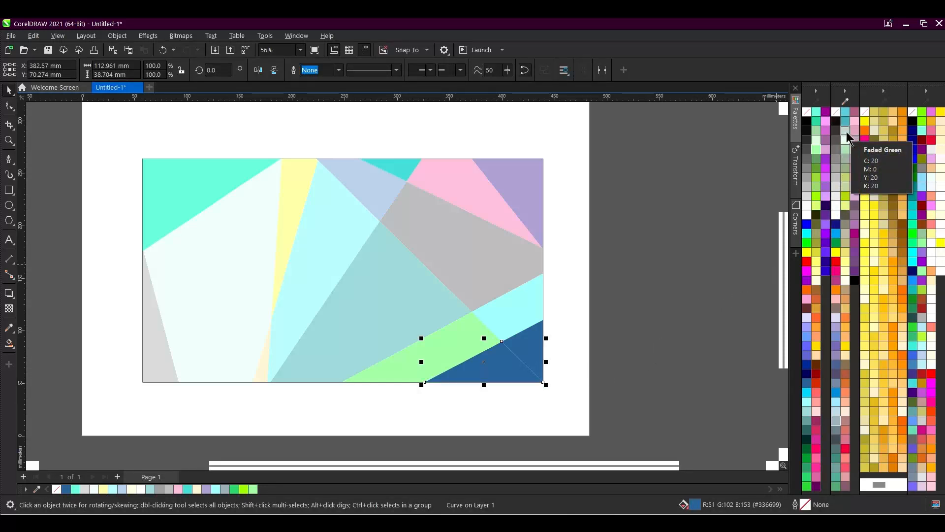
left_click(913, 253)
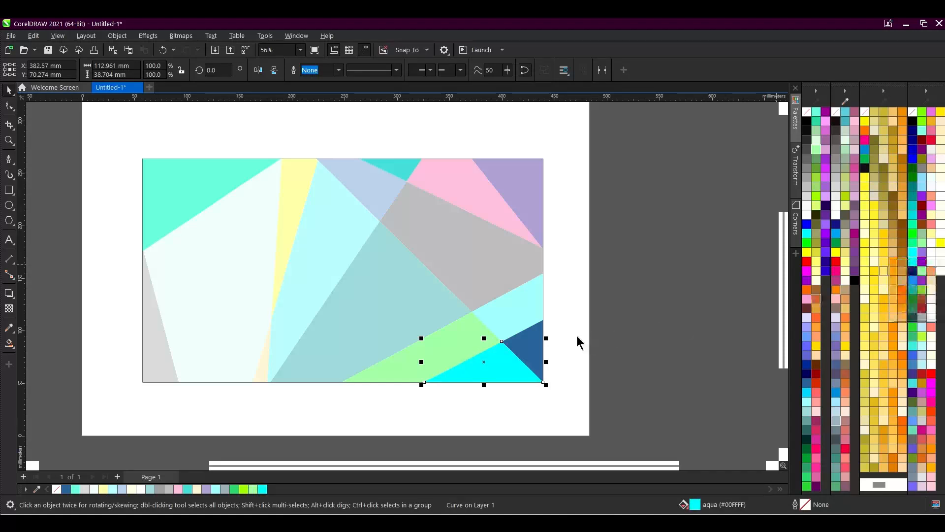
left_click(534, 354)
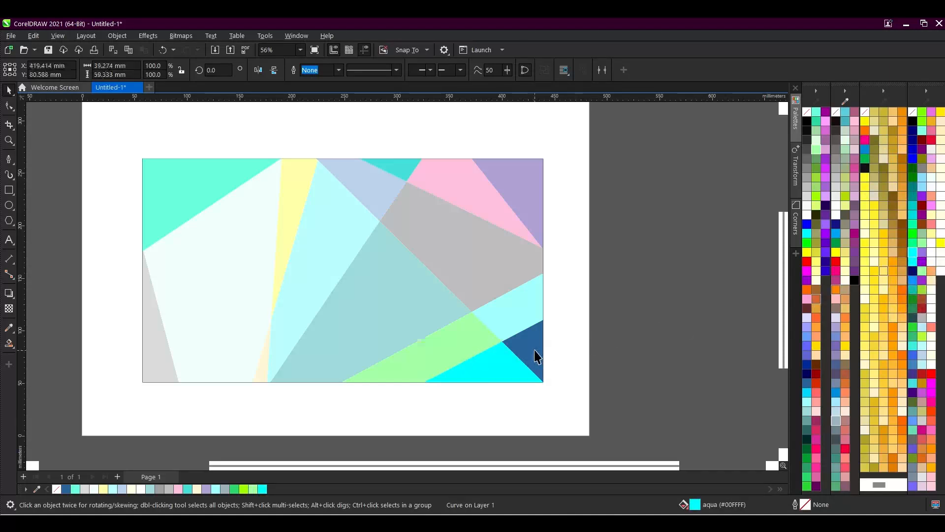
left_click(941, 245)
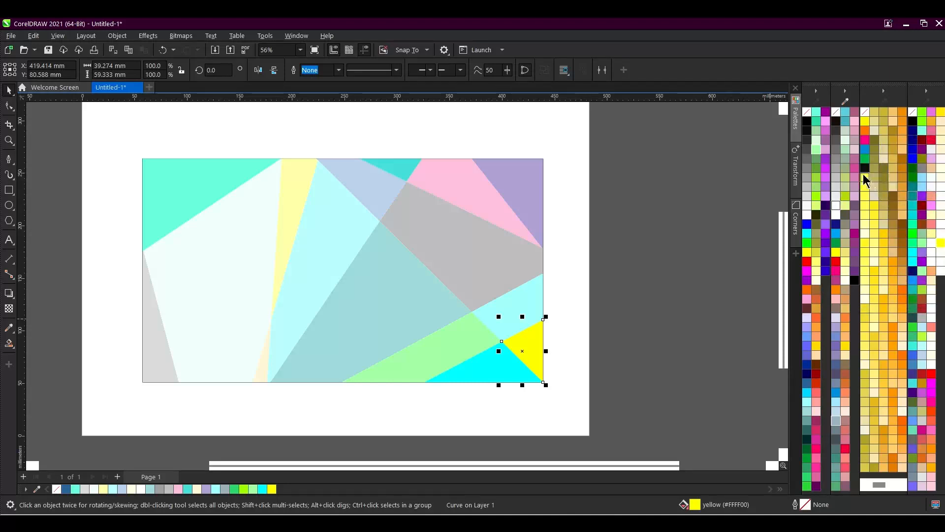
left_click(845, 158)
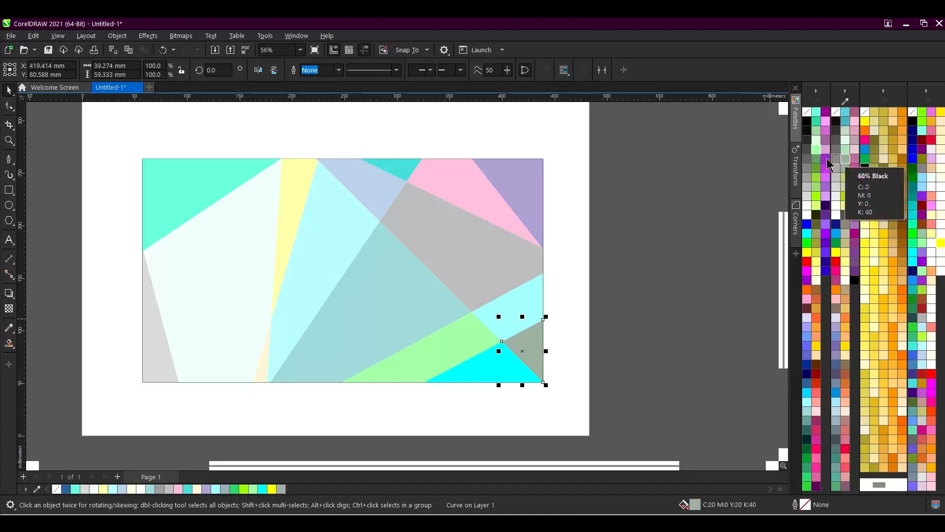
left_click(846, 196)
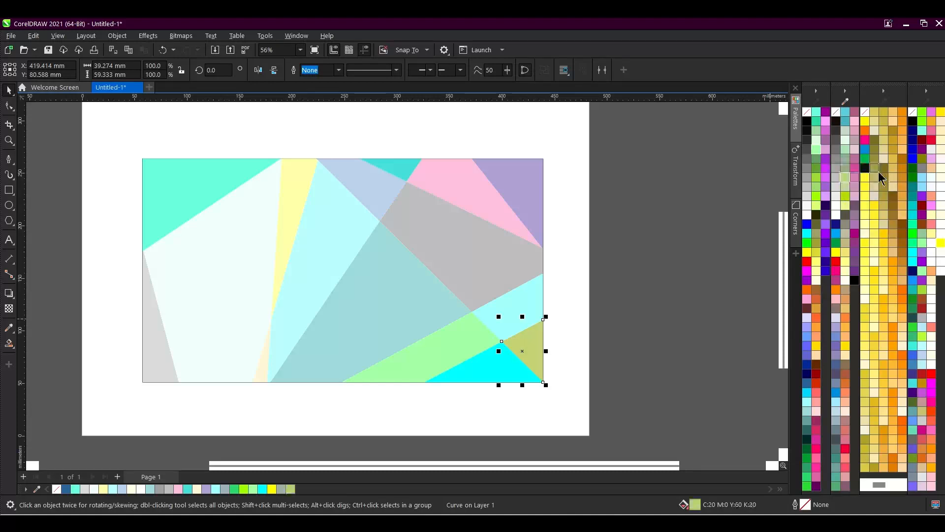
left_click(728, 254)
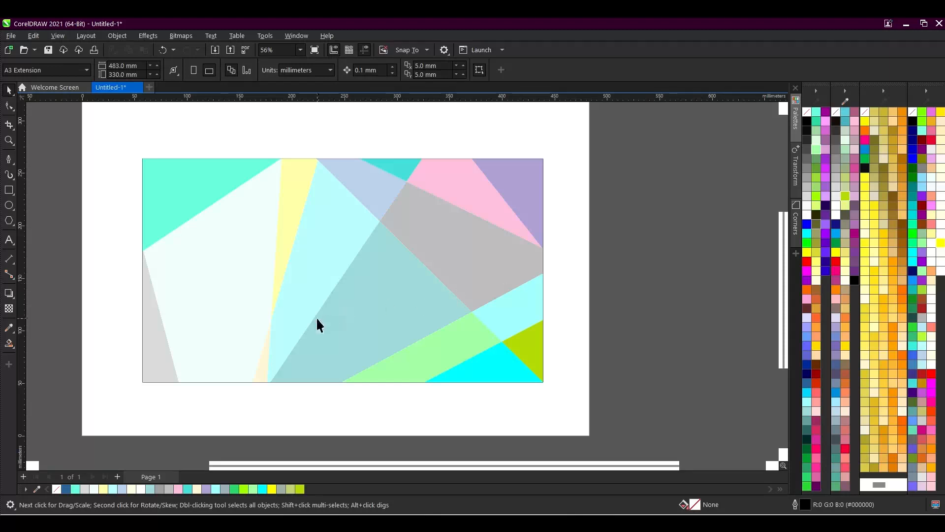
scroll(508, 285, "down", 2)
scroll(424, 257, "up", 3)
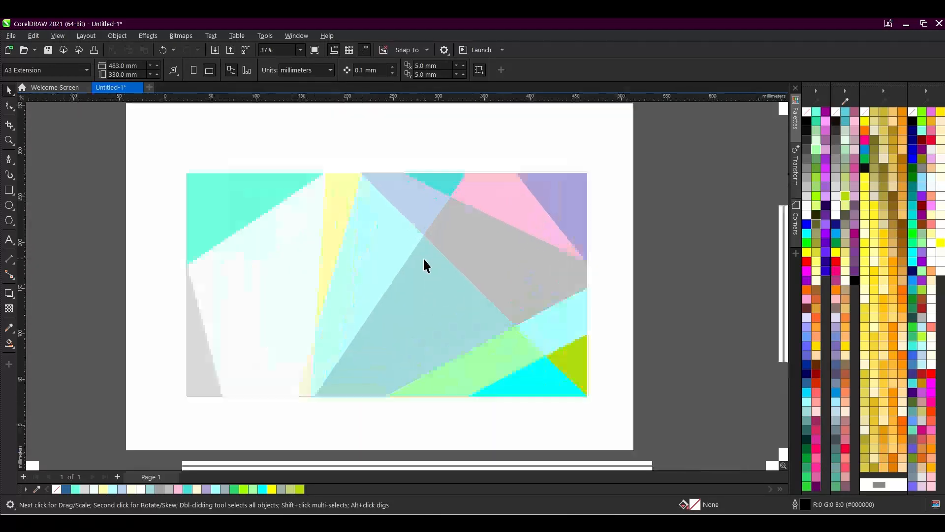
scroll(424, 260, "up", 1)
scroll(425, 262, "down", 3)
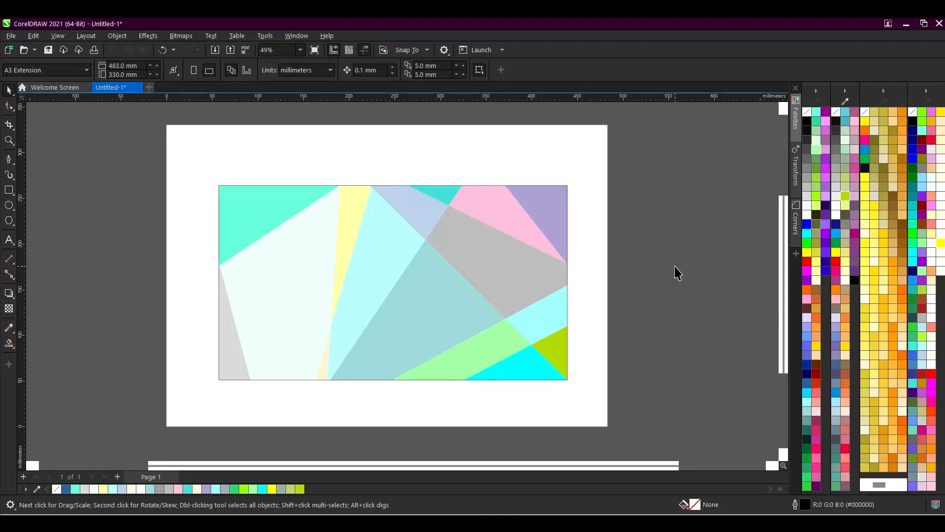
scroll(656, 274, "down", 2)
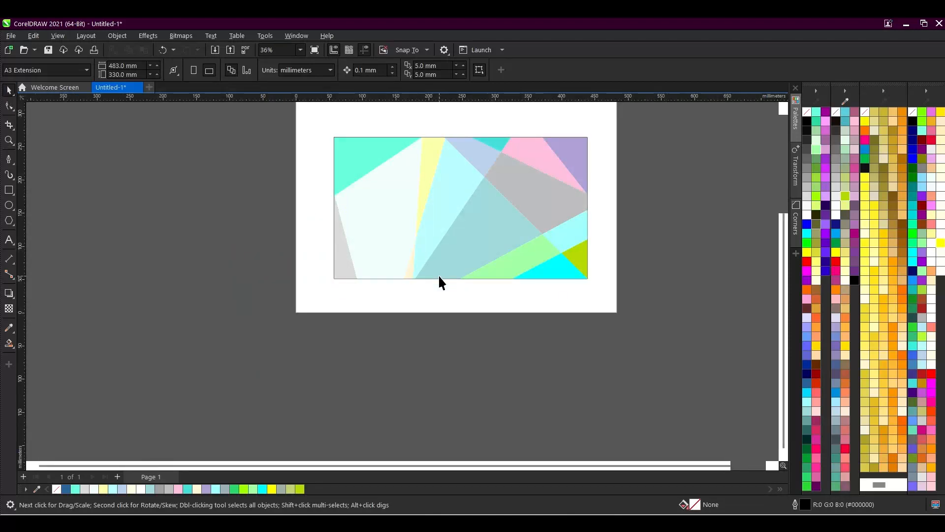
scroll(456, 194, "up", 3)
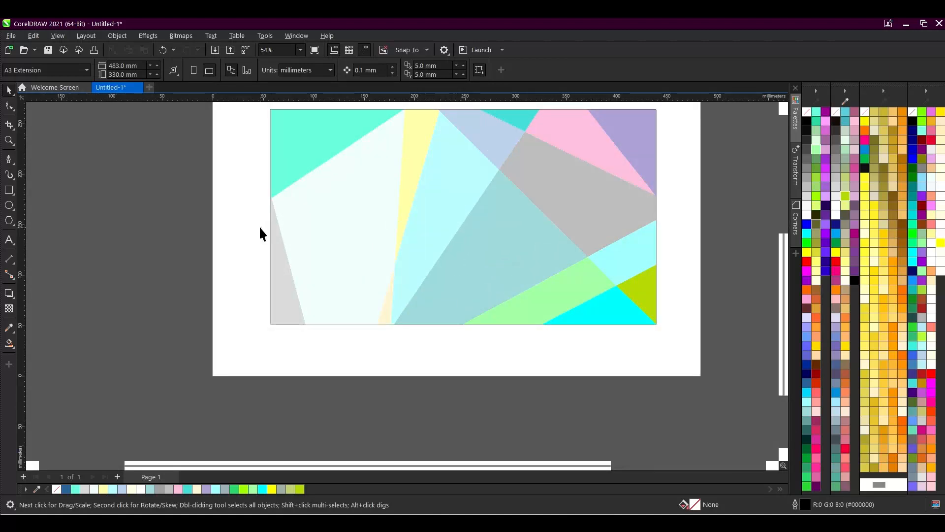
Group all the coloured shapes of the geometric background into one object
scroll(261, 229, "down", 4)
left_click_drag(248, 141, 503, 303)
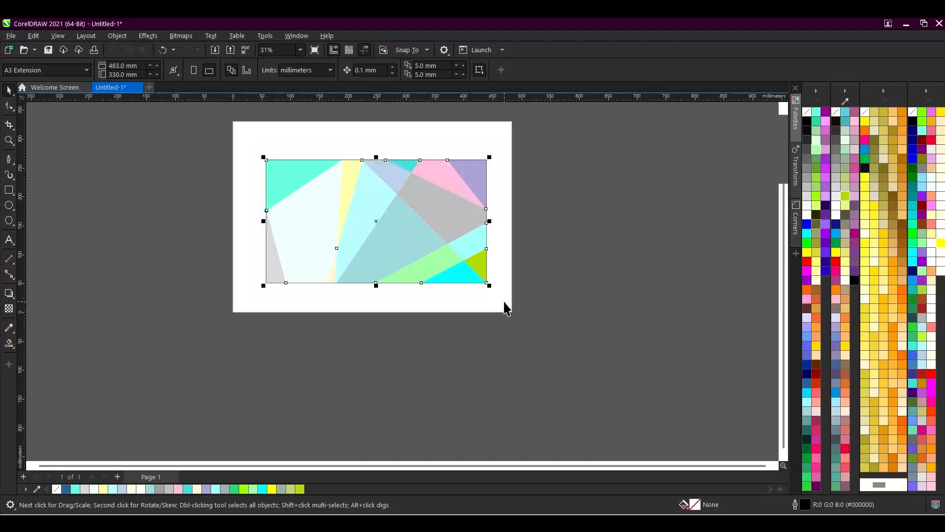
left_click(548, 70)
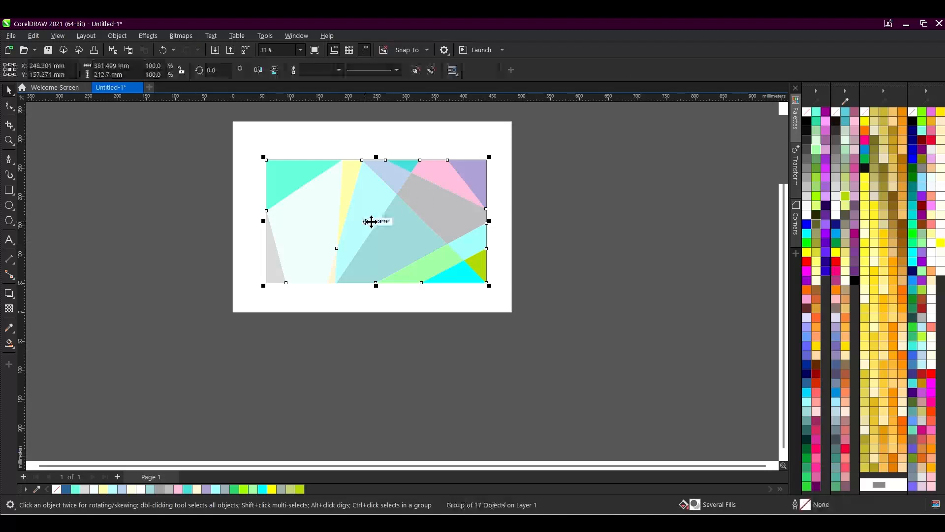
Move the grouped background off the page, center it on the page, and clear the selection
left_click_drag(371, 220, 643, 251)
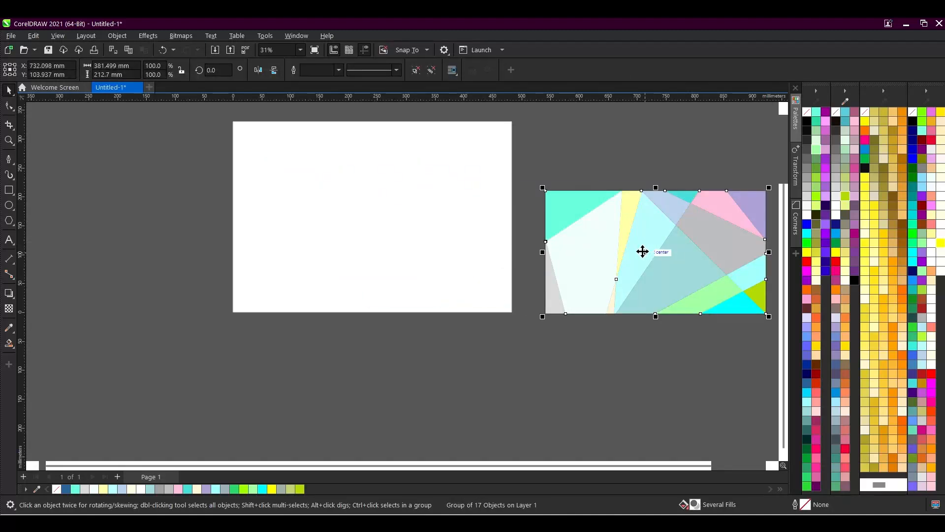
key("p")
scroll(382, 216, "up", 4)
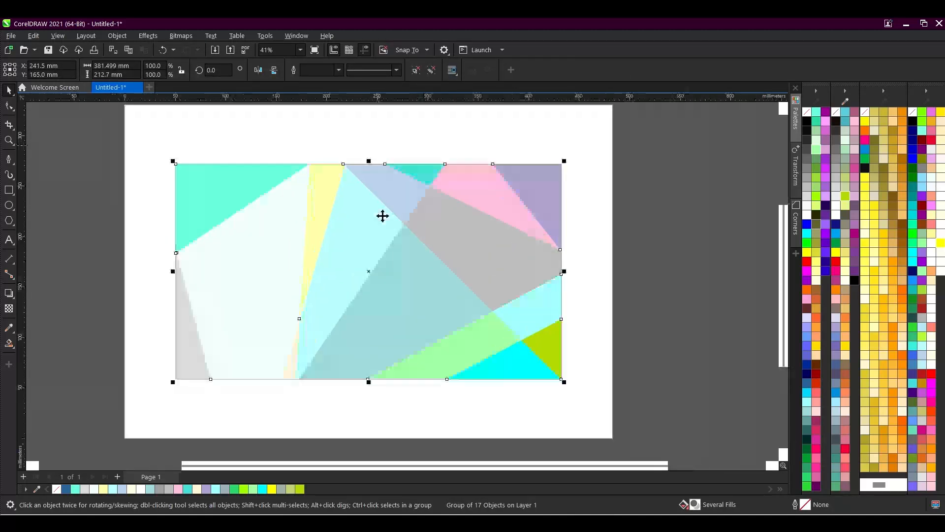
scroll(357, 272, "down", 2)
scroll(340, 250, "up", 1)
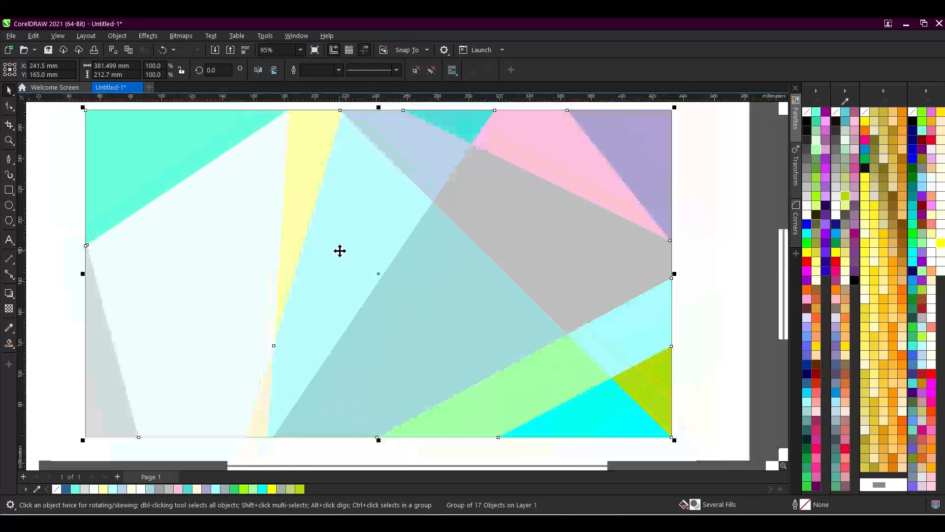
left_click(729, 266)
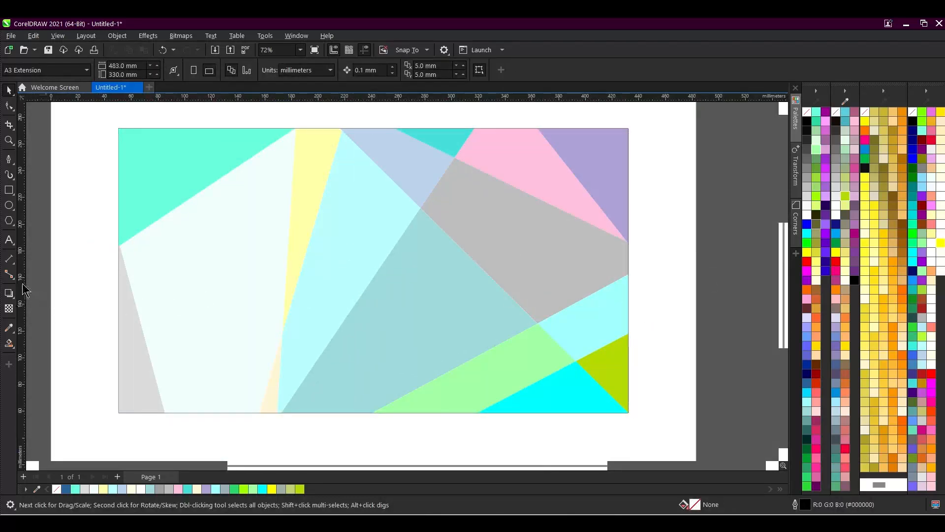
Add the artistic text "BACKGROUND AUTENTIK" over the pale area of the background and select it as an object
left_click(9, 240)
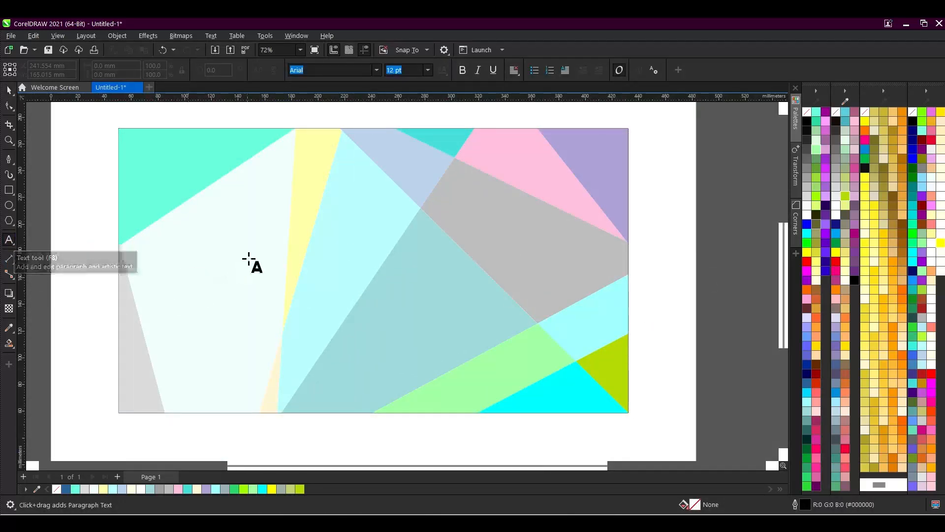
left_click(244, 250)
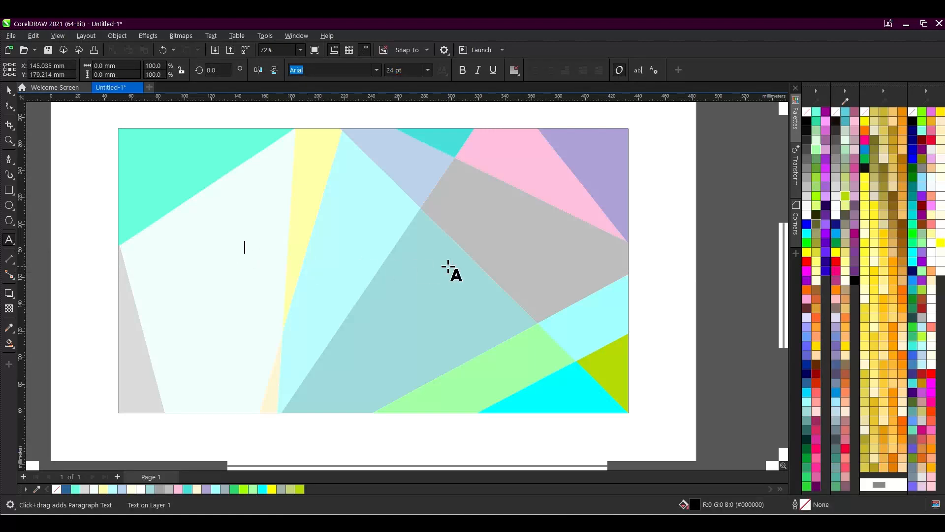
type("BACKGROUND AUTEK")
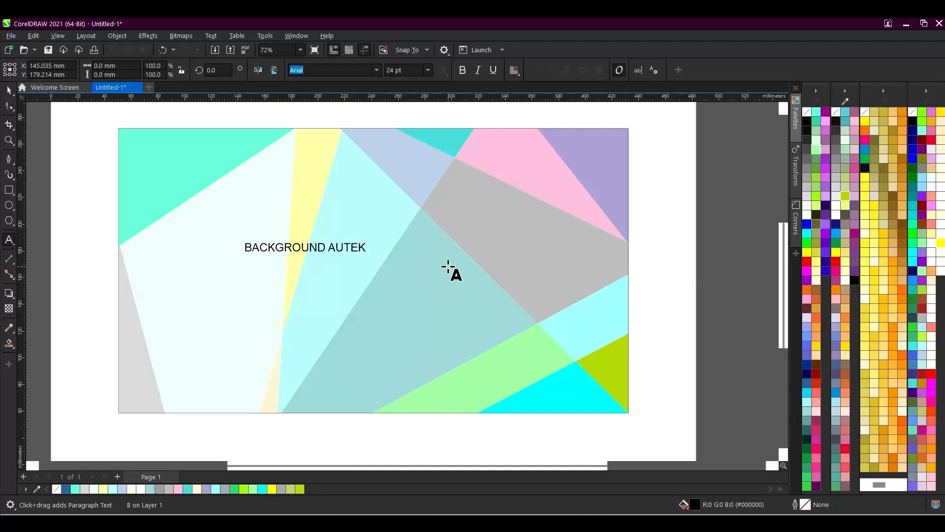
key("BackSpace")
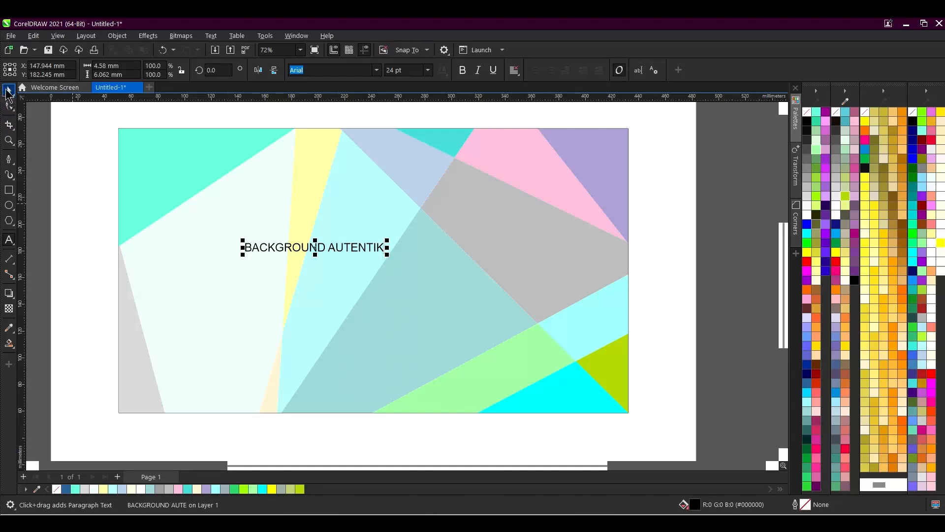
key("ctrl+space")
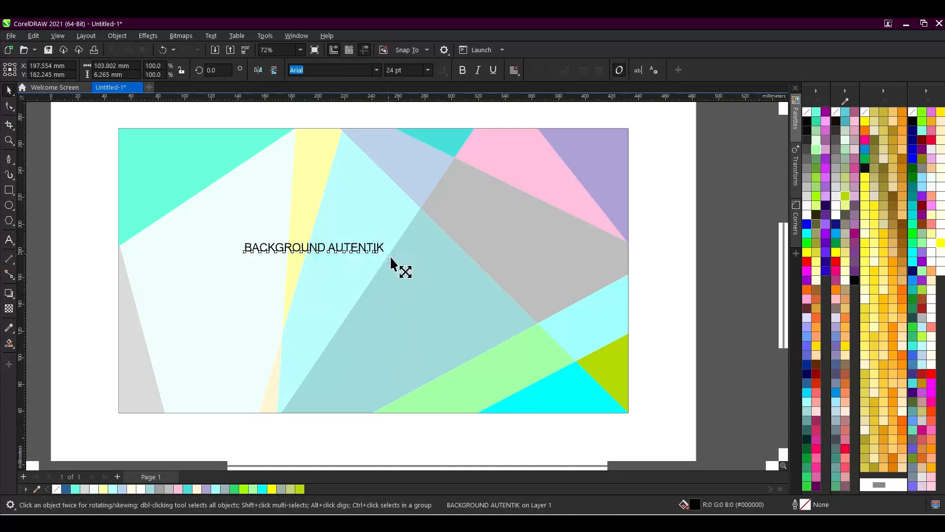
Scale the text up proportionally to about 265 mm wide, about 61 pt, across the middle of the background
left_click_drag(390, 255, 545, 331)
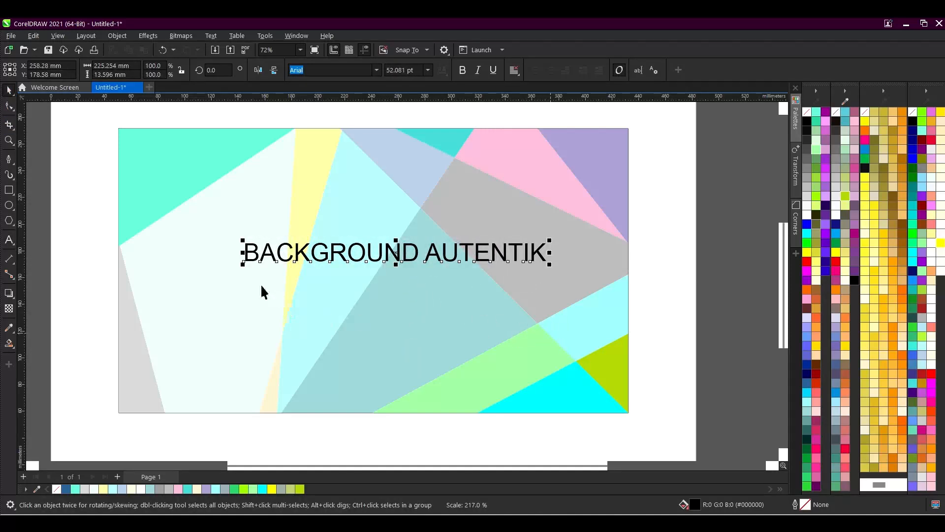
left_click_drag(241, 266, 188, 278)
left_click(747, 179)
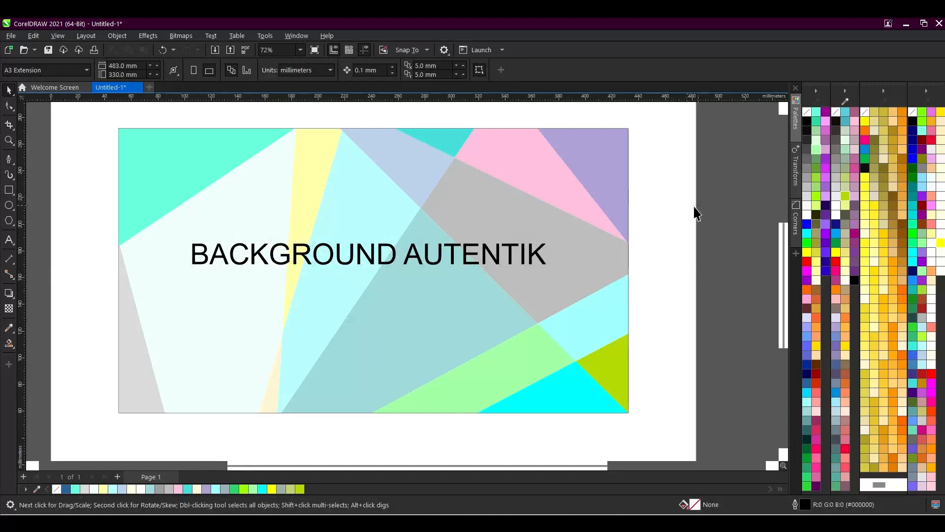
Select the "BACKGROUND AUTENTIK" title and examine how the available fonts look on it, going through the font list to its end
scroll(546, 227, "up", 1)
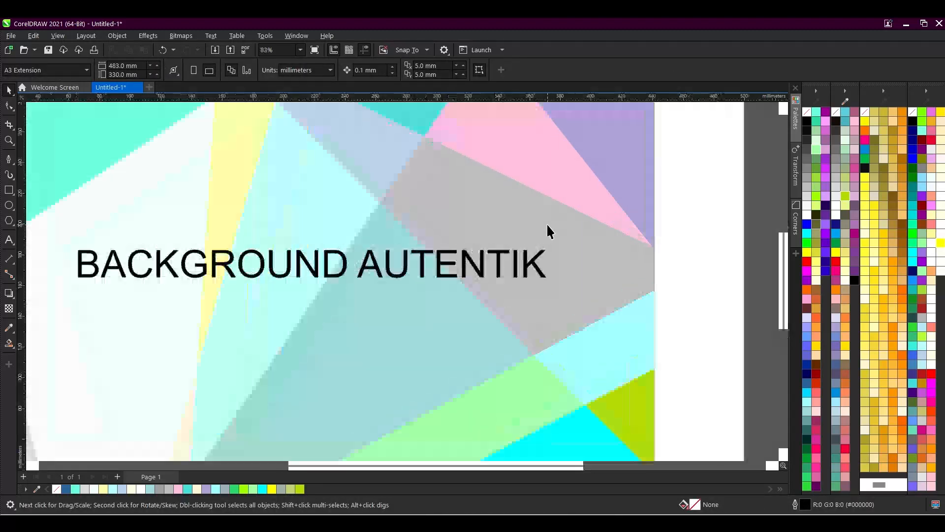
left_click(539, 252)
left_click(376, 70)
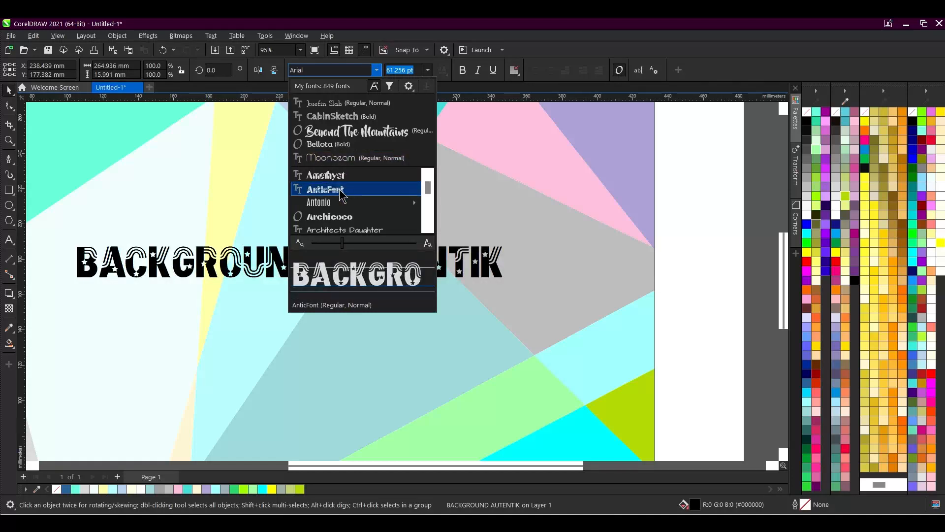
scroll(342, 195, "down", 1)
scroll(342, 195, "down", 2)
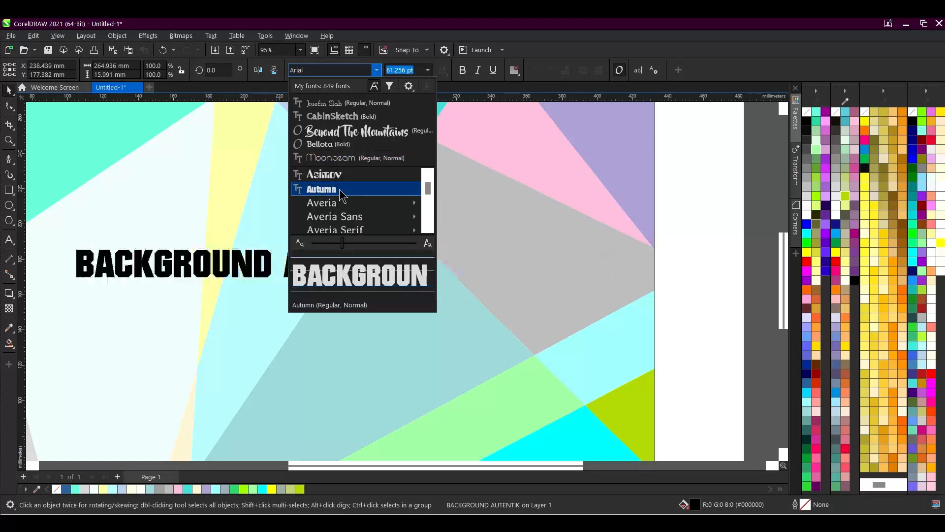
mouse_move(343, 194)
scroll(343, 195, "down", 1)
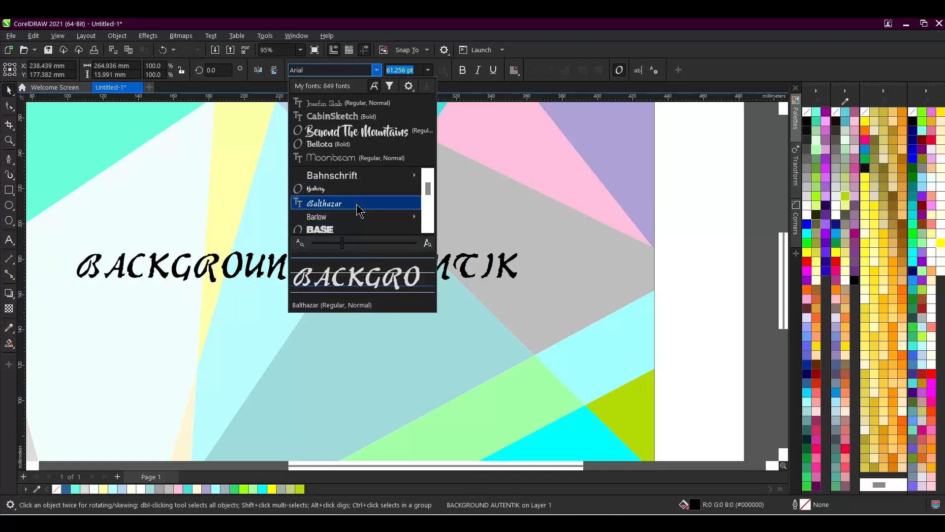
scroll(358, 210, "down", 1)
scroll(358, 210, "down", 1)
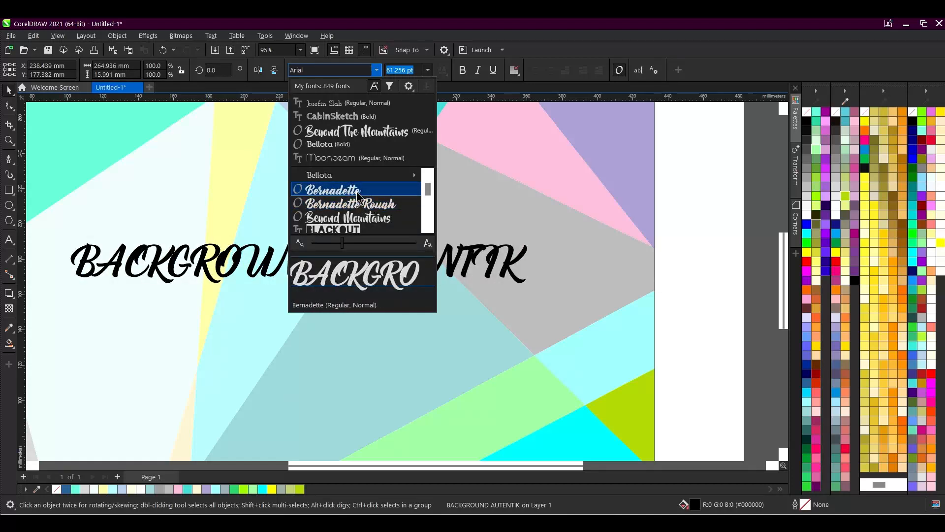
scroll(358, 195, "down", 1)
scroll(358, 196, "down", 1)
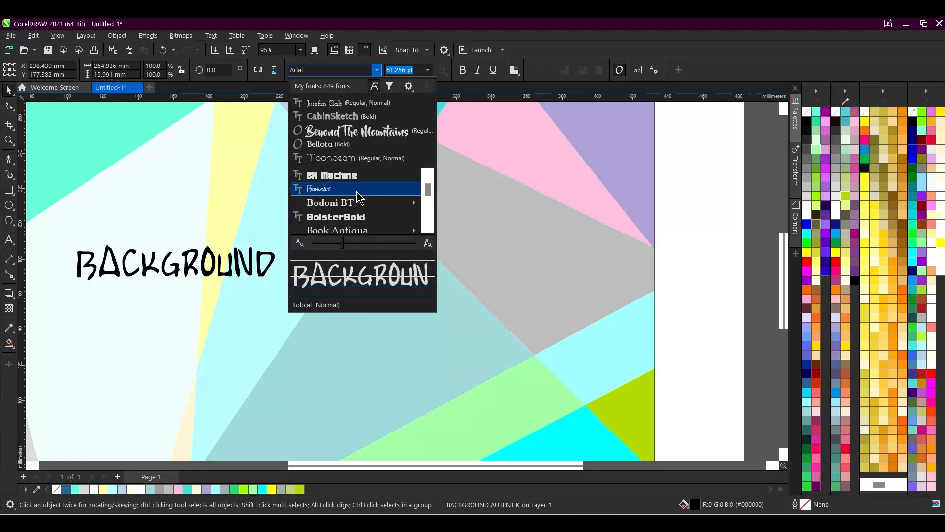
scroll(358, 197, "down", 1)
scroll(361, 210, "down", 1)
scroll(361, 209, "down", 1)
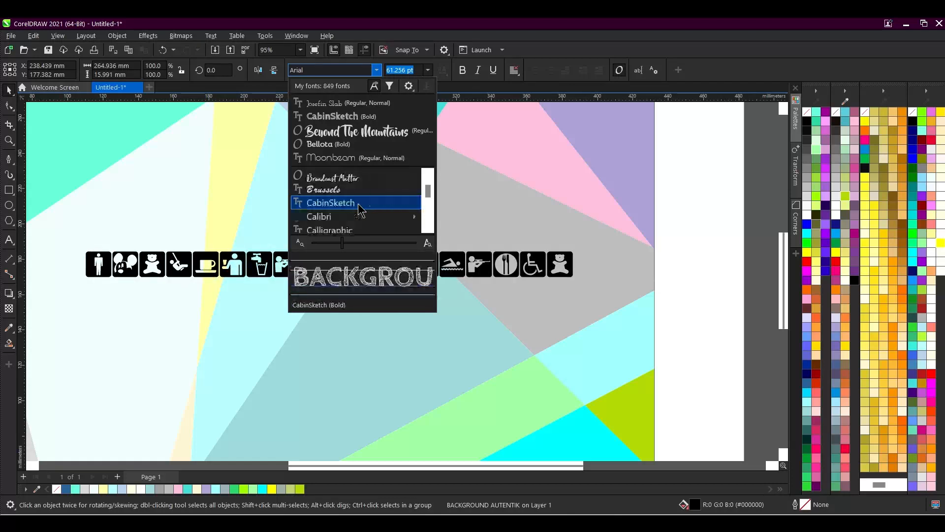
scroll(361, 209, "down", 1)
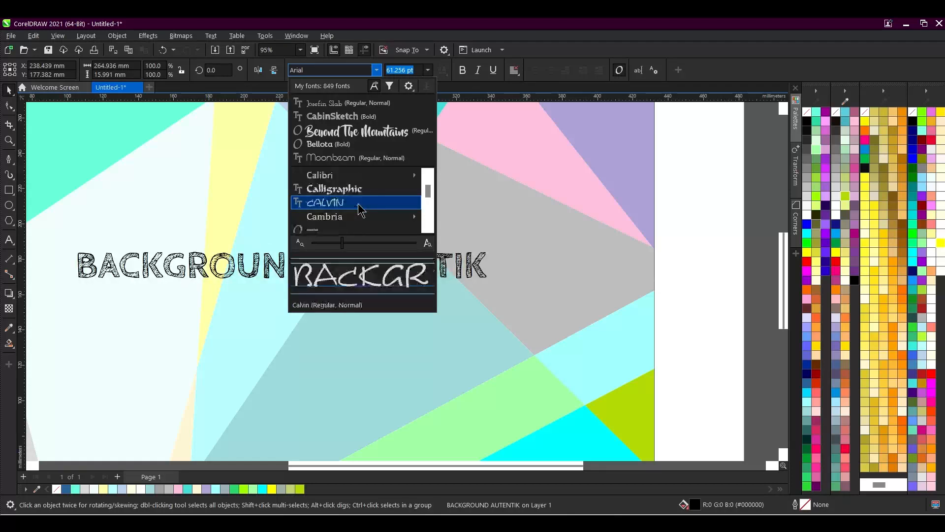
scroll(361, 210, "down", 1)
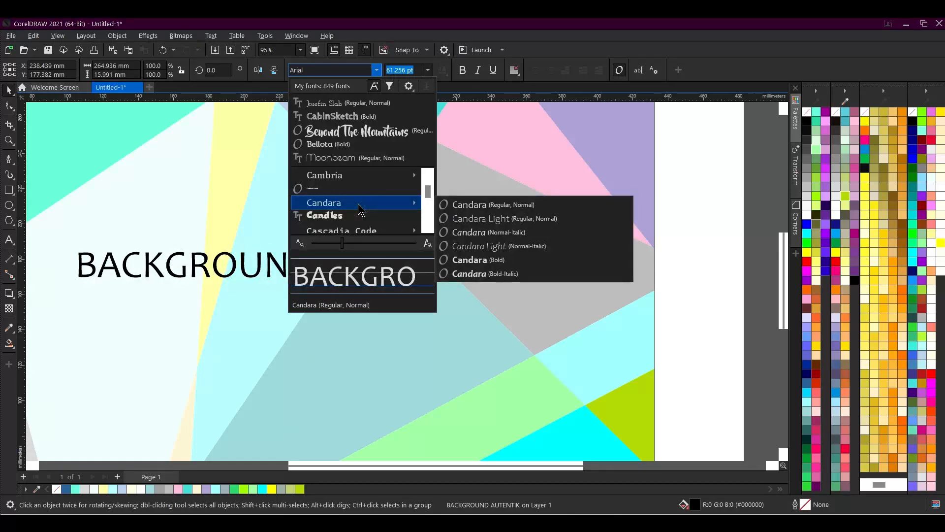
scroll(361, 209, "down", 1)
mouse_move(361, 210)
scroll(361, 210, "down", 2)
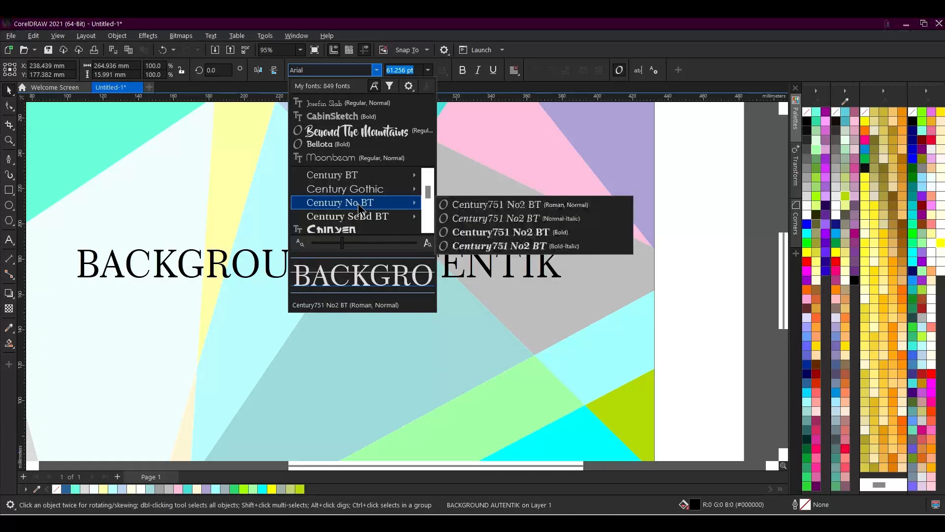
scroll(361, 209, "down", 1)
scroll(360, 209, "down", 1)
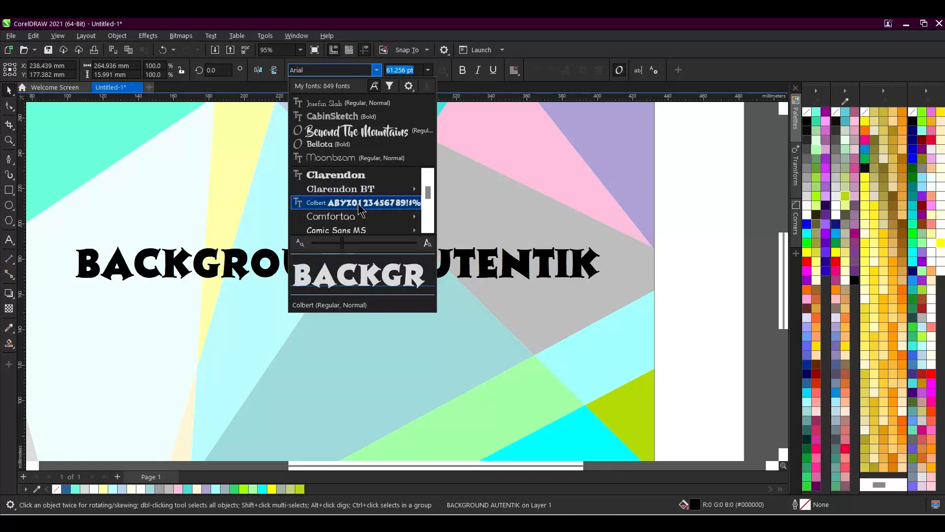
scroll(361, 209, "down", 1)
scroll(361, 211, "down", 1)
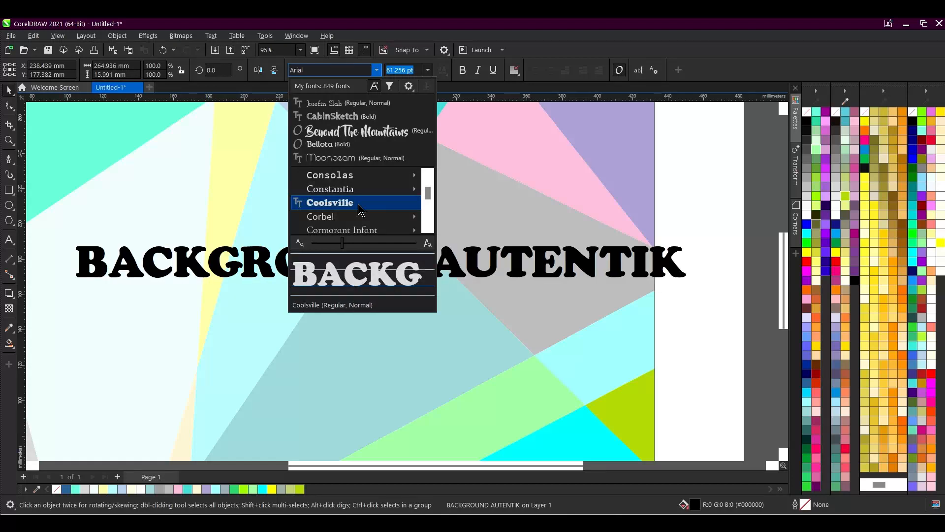
scroll(359, 207, "down", 1)
scroll(359, 202, "down", 1)
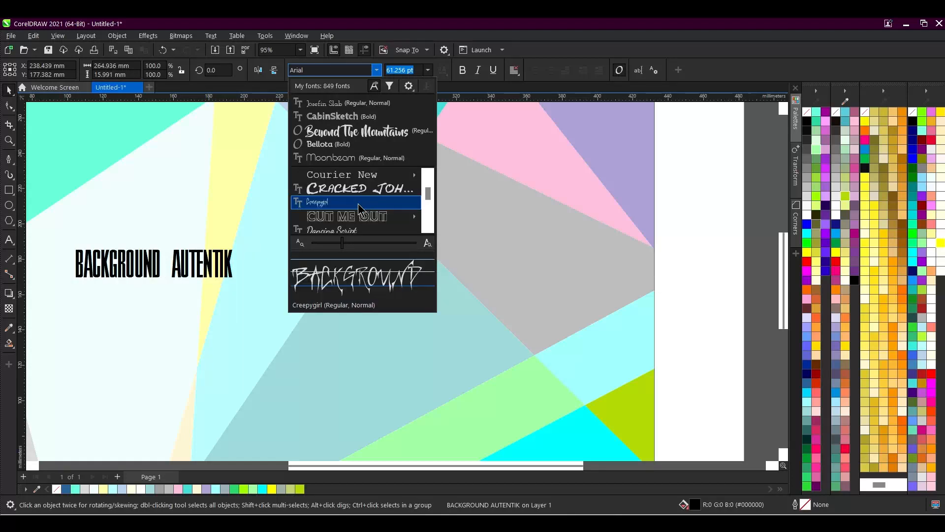
scroll(358, 203, "down", 1)
scroll(358, 202, "down", 1)
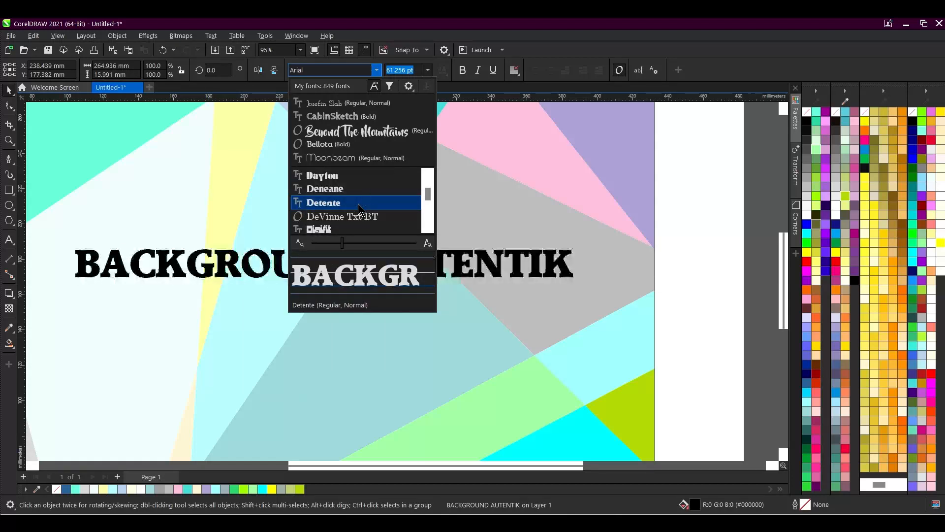
scroll(358, 206, "down", 3)
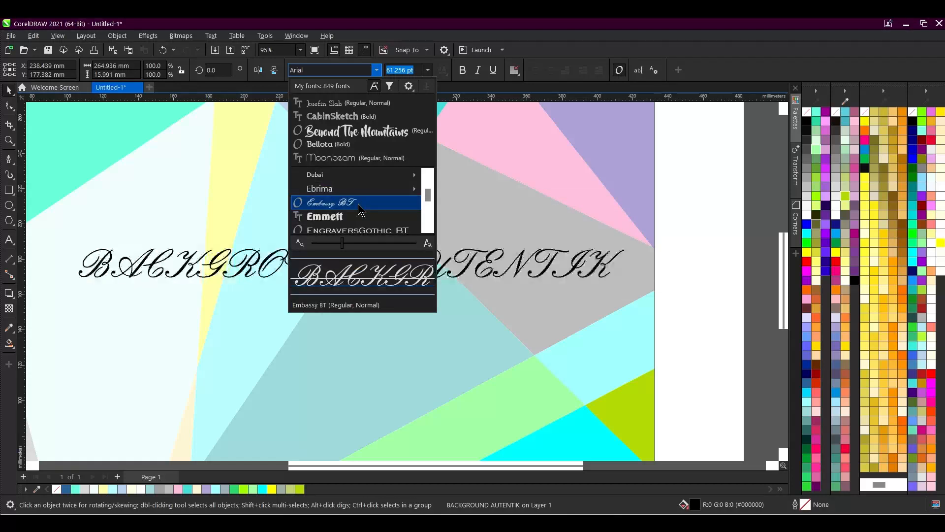
scroll(360, 209, "down", 2)
scroll(360, 209, "down", 2)
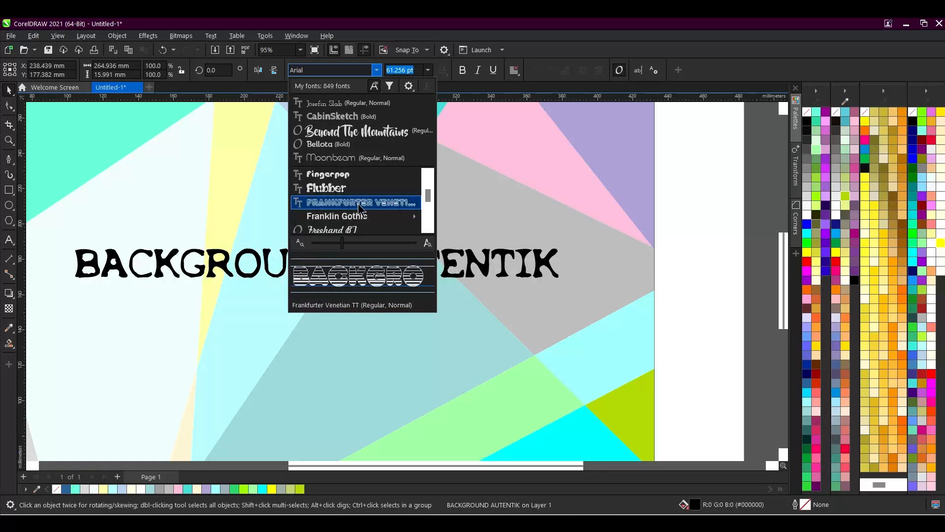
scroll(360, 208, "down", 2)
scroll(360, 209, "down", 6)
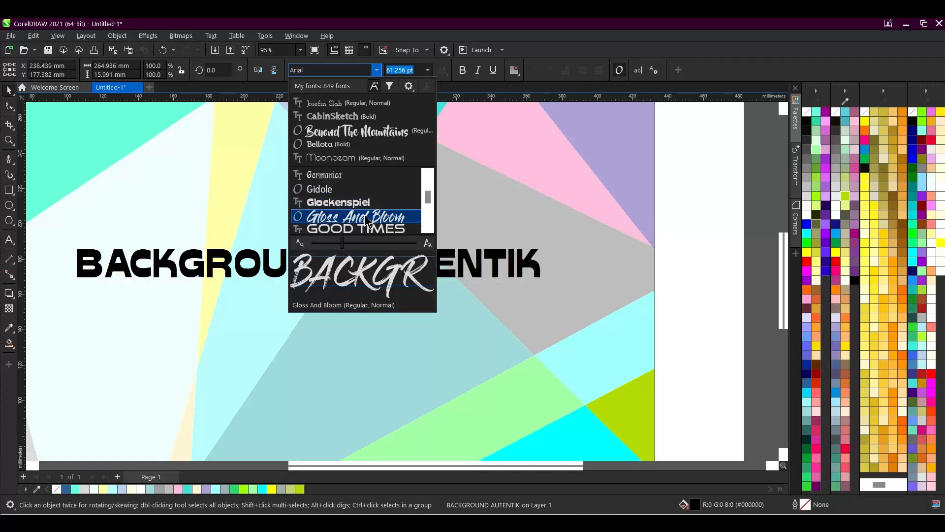
scroll(364, 214, "down", 5)
scroll(365, 220, "down", 10)
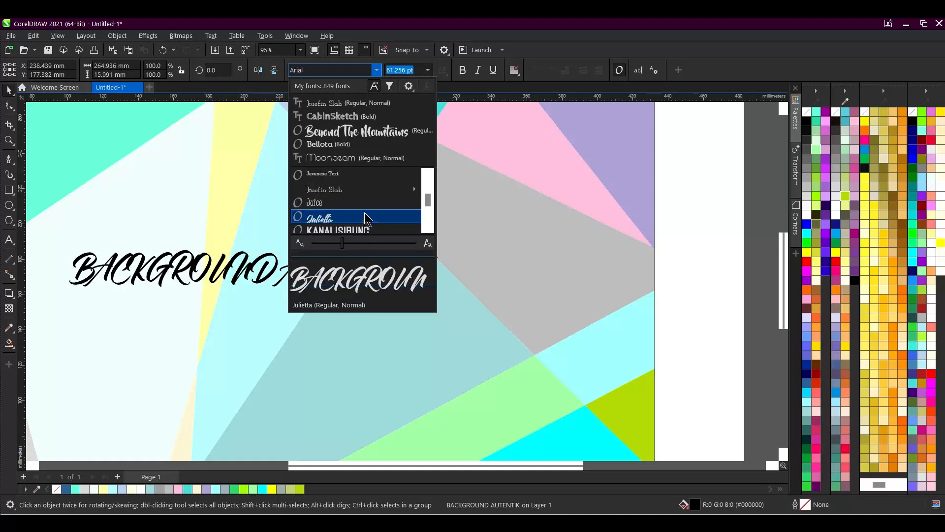
scroll(365, 217, "down", 5)
scroll(366, 205, "down", 6)
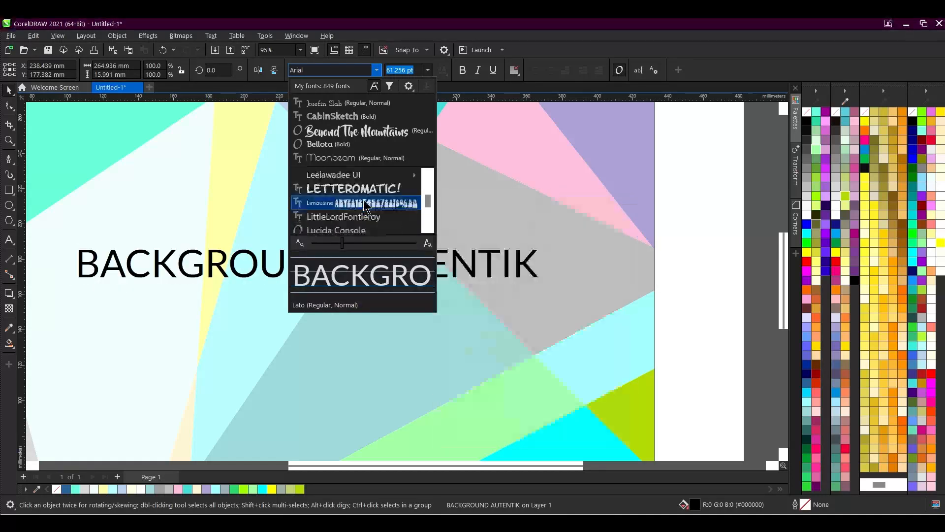
scroll(366, 205, "down", 3)
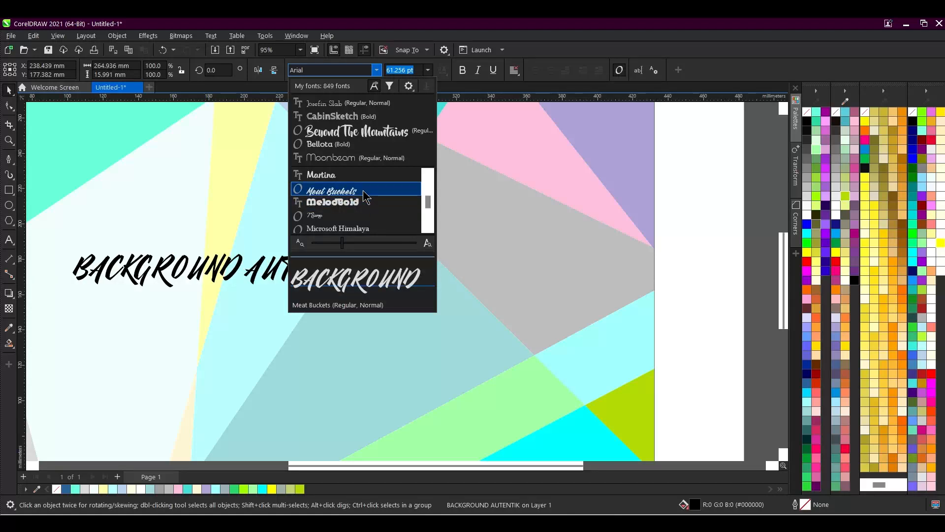
scroll(366, 197, "down", 3)
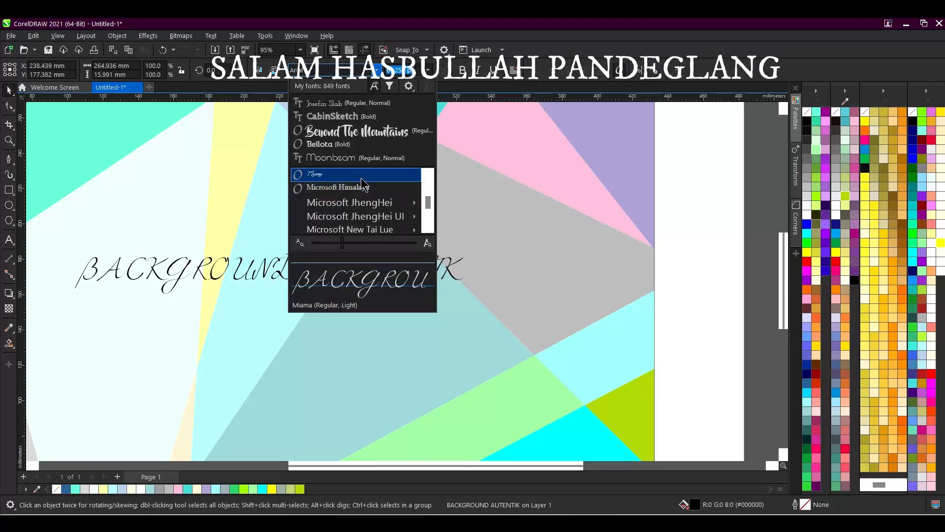
scroll(362, 183, "down", 5)
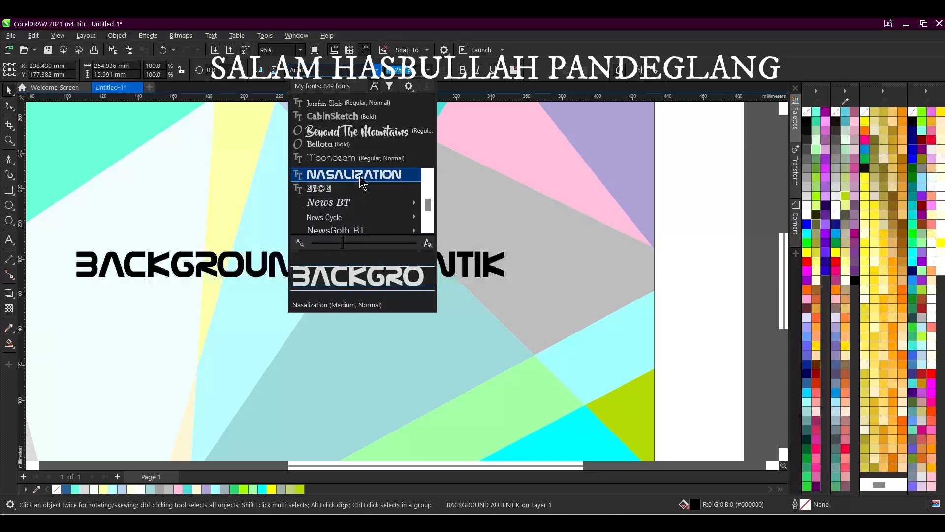
scroll(363, 193, "down", 5)
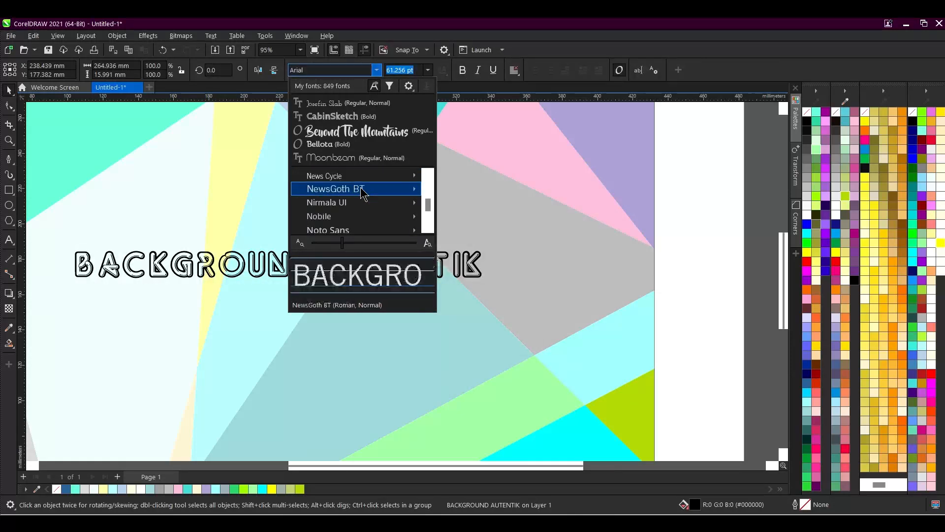
scroll(363, 193, "down", 3)
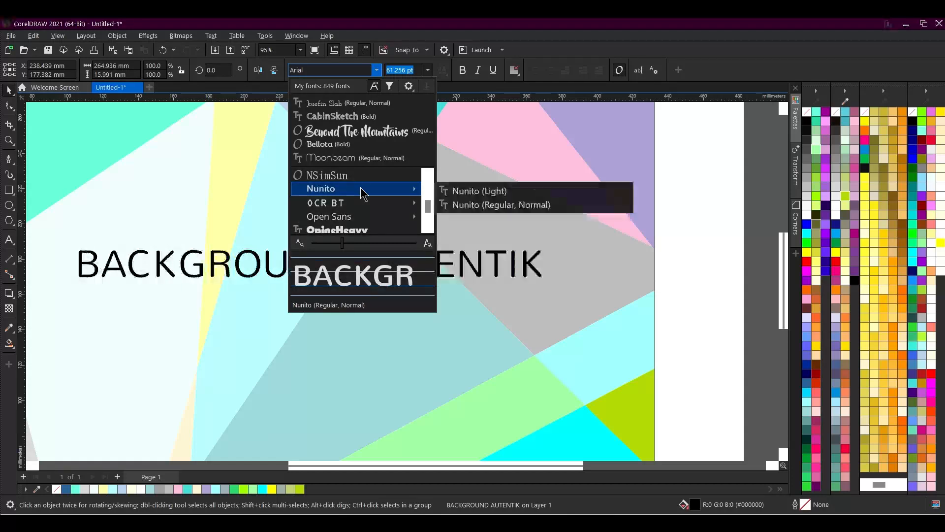
scroll(362, 193, "down", 8)
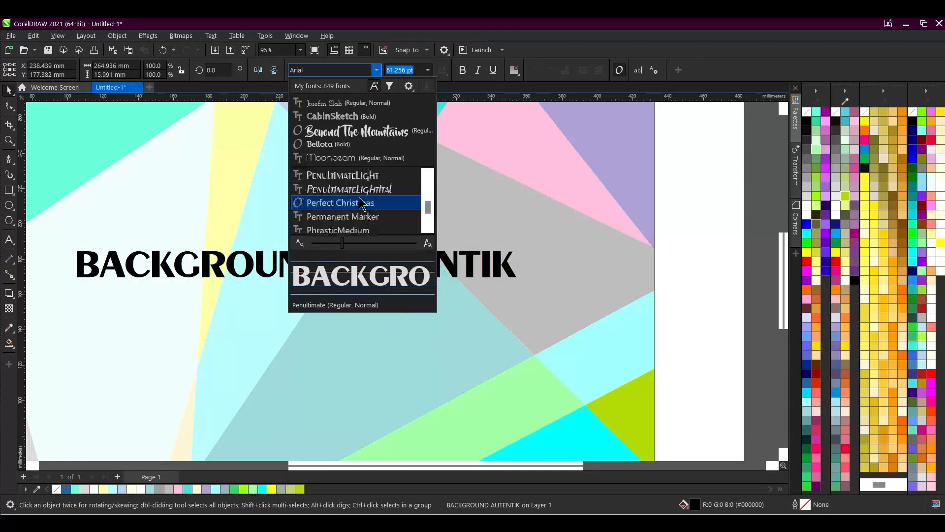
scroll(363, 202, "down", 10)
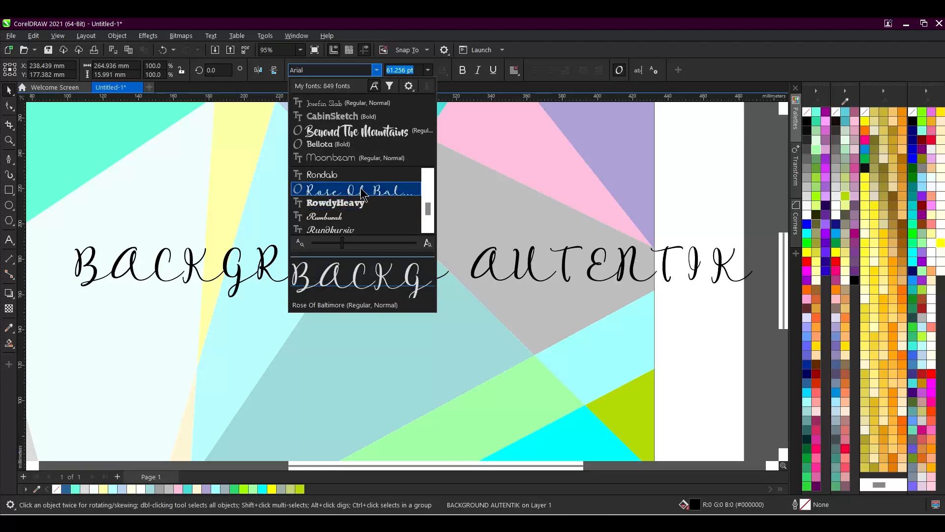
scroll(363, 193, "down", 3)
scroll(361, 193, "down", 8)
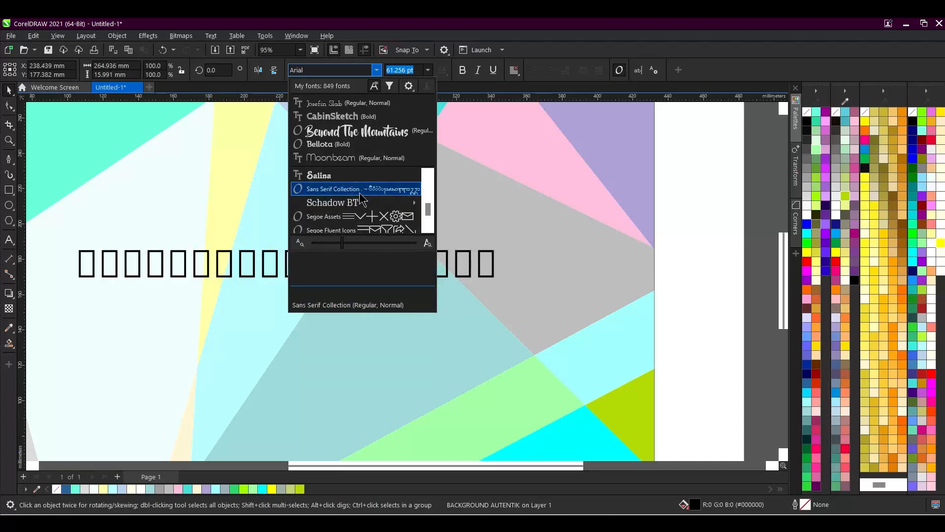
scroll(360, 193, "down", 5)
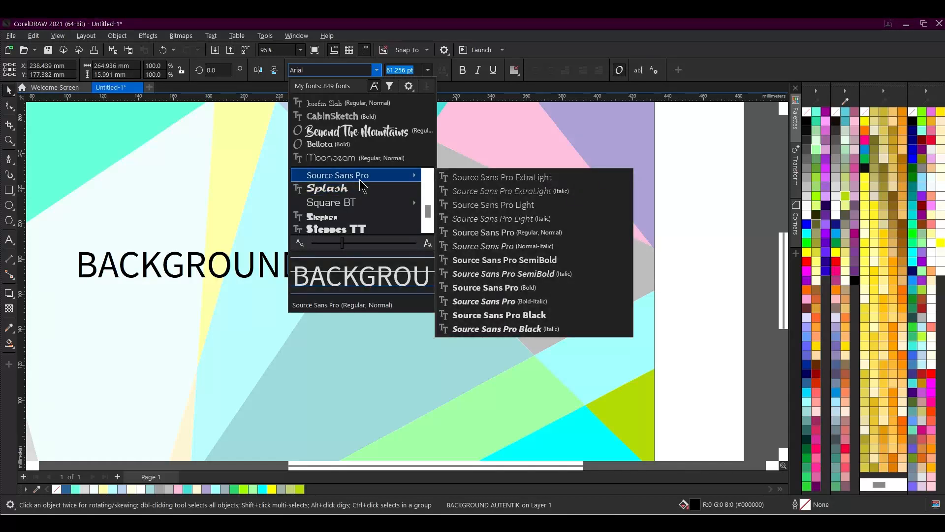
scroll(361, 179, "down", 3)
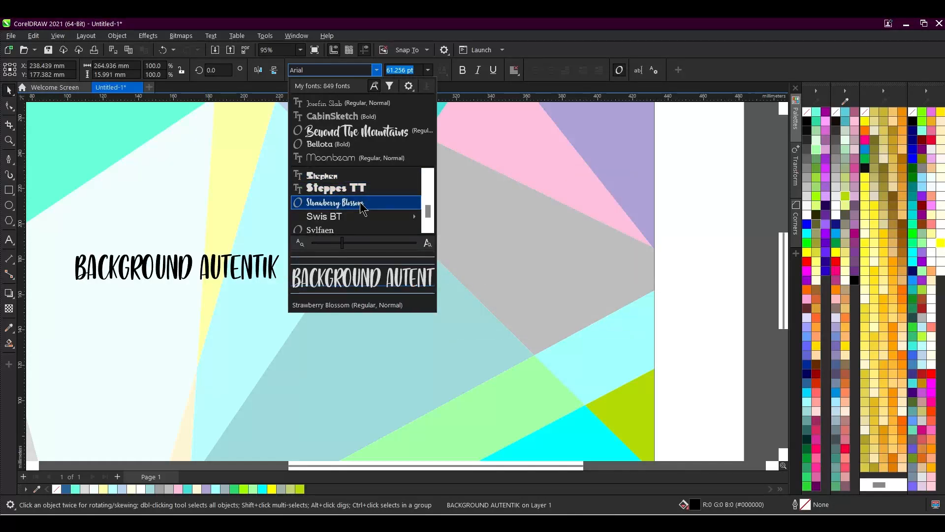
scroll(360, 202, "down", 5)
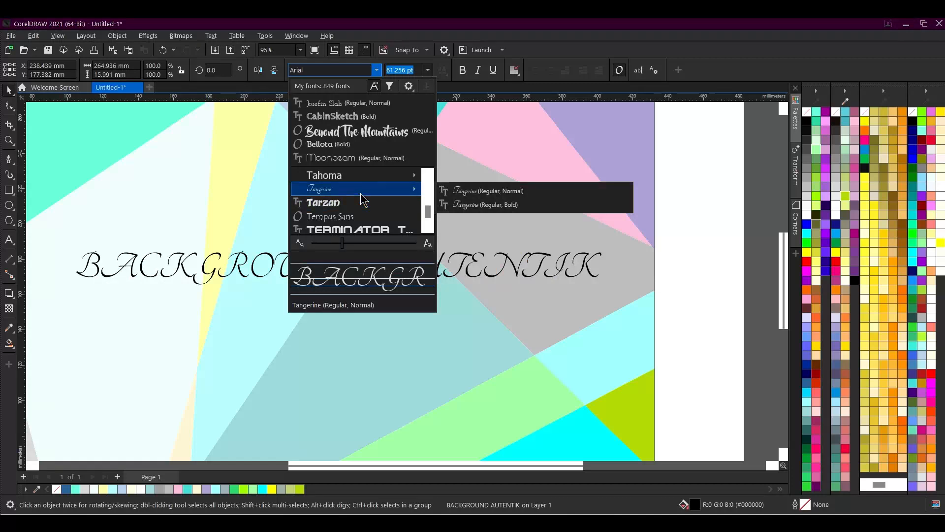
scroll(363, 199, "down", 3)
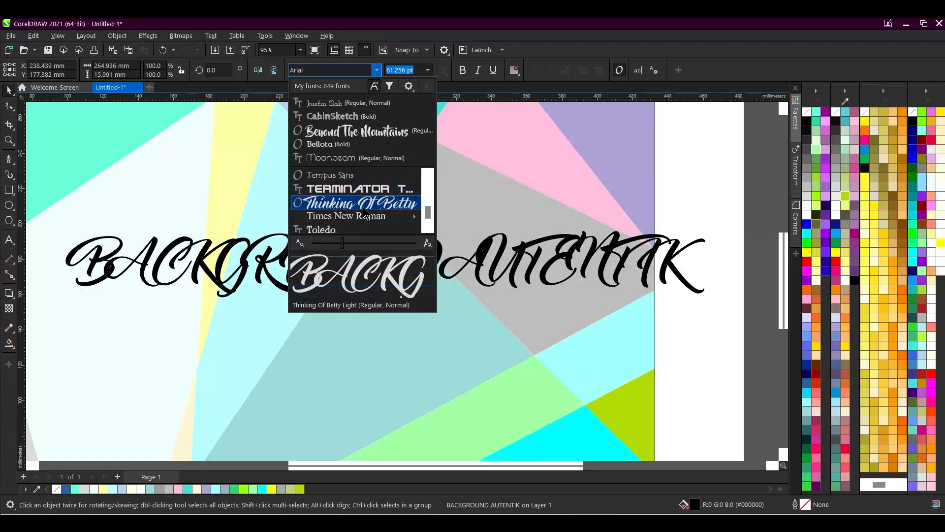
scroll(364, 211, "down", 3)
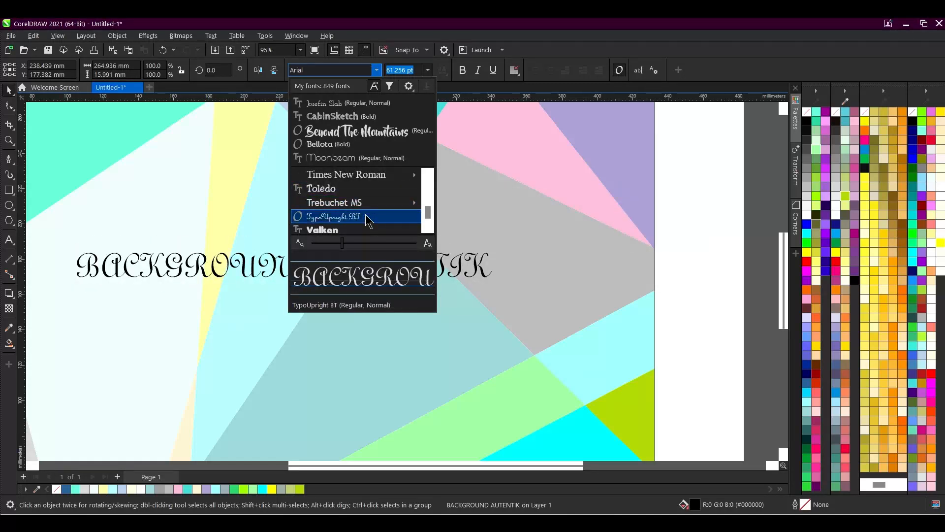
scroll(367, 221, "down", 3)
scroll(367, 221, "down", 3)
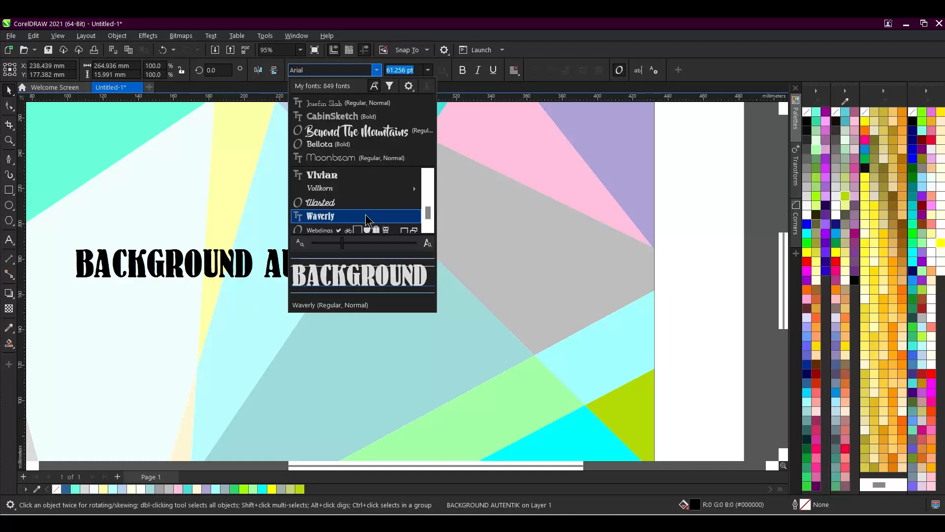
scroll(367, 221, "down", 2)
scroll(367, 221, "down", 3)
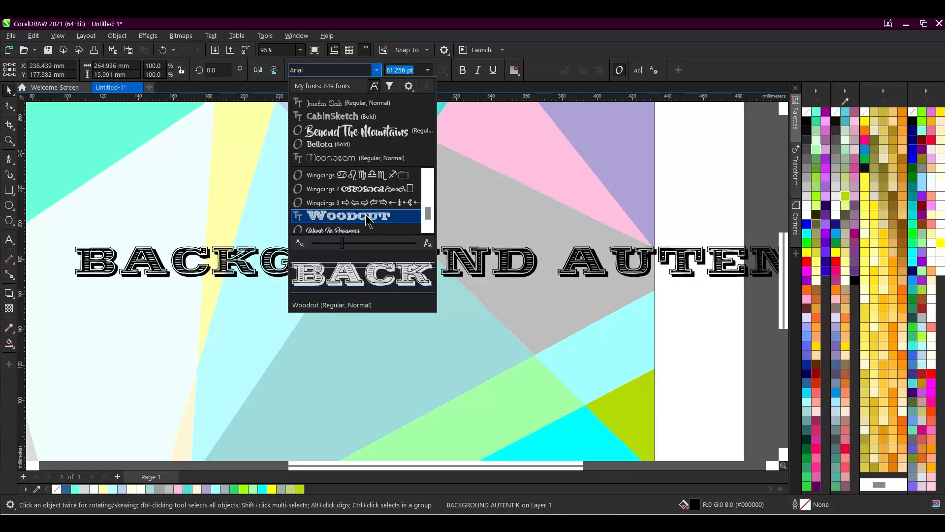
scroll(367, 216, "down", 5)
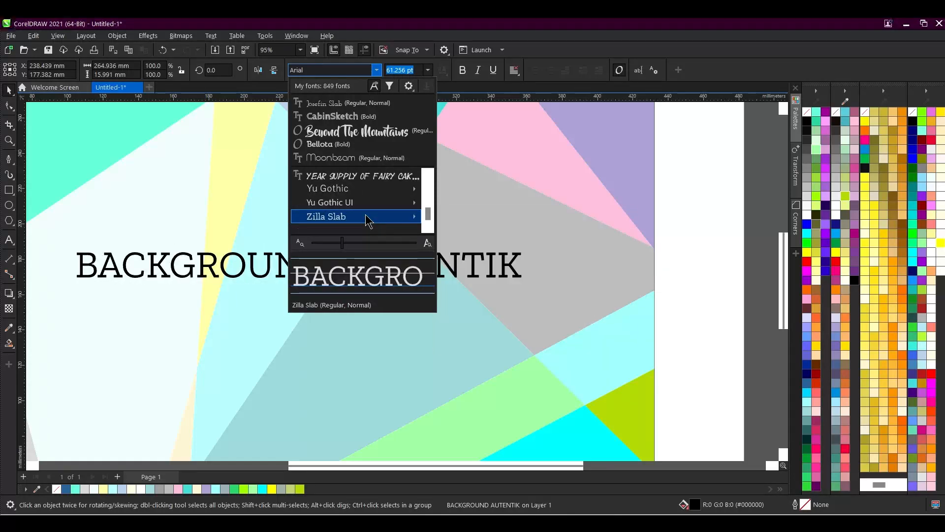
Set the "BACKGROUND AUTENTIK" title in the Moonbeam font
scroll(367, 217, "up", 8)
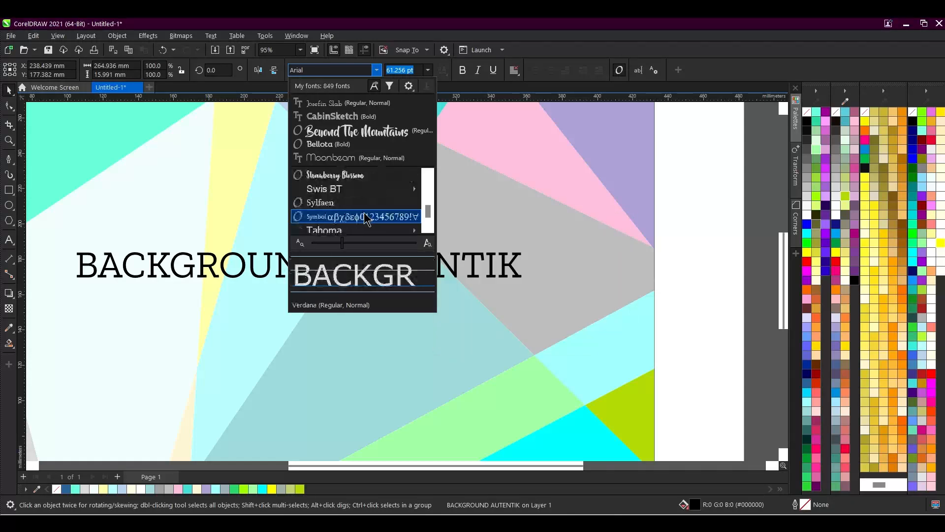
left_click(365, 158)
scroll(391, 224, "down", 2)
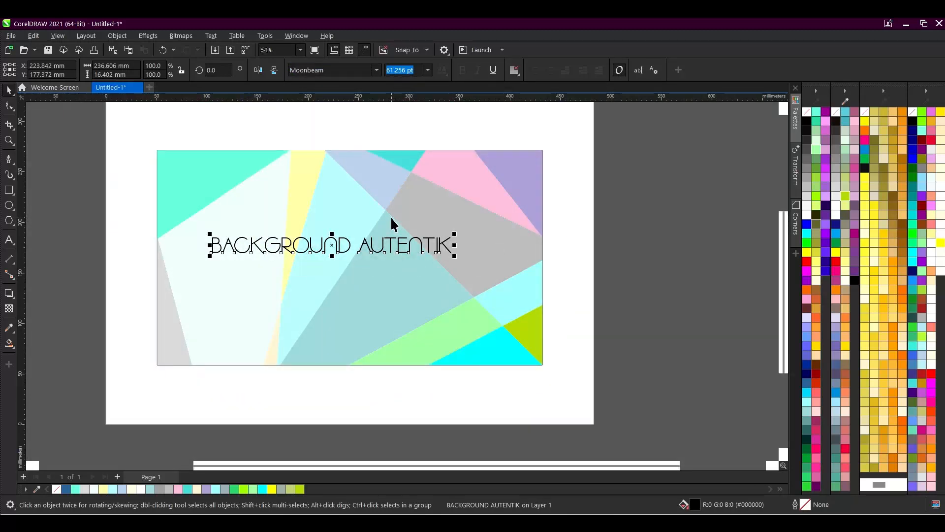
scroll(382, 224, "up", 1)
scroll(374, 223, "up", 2)
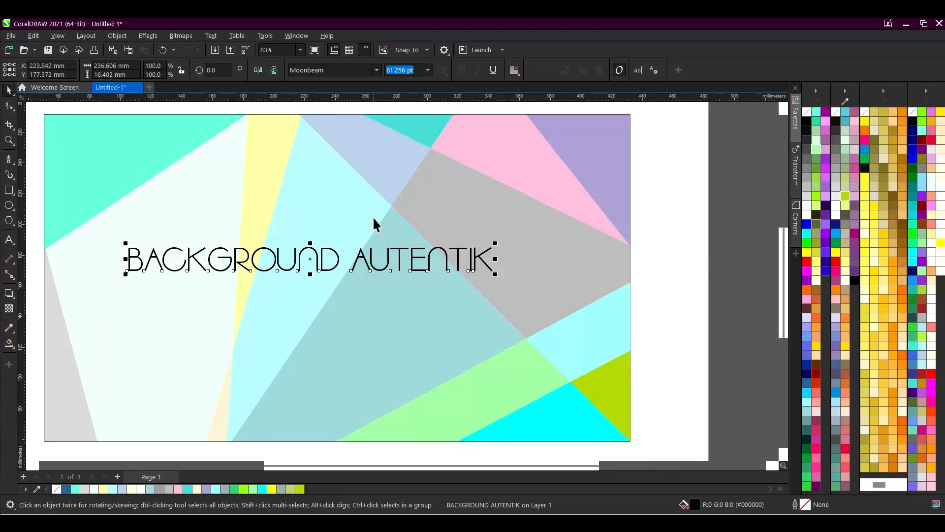
Try a white fill on the title, then switch its fill back to black
left_click(806, 215)
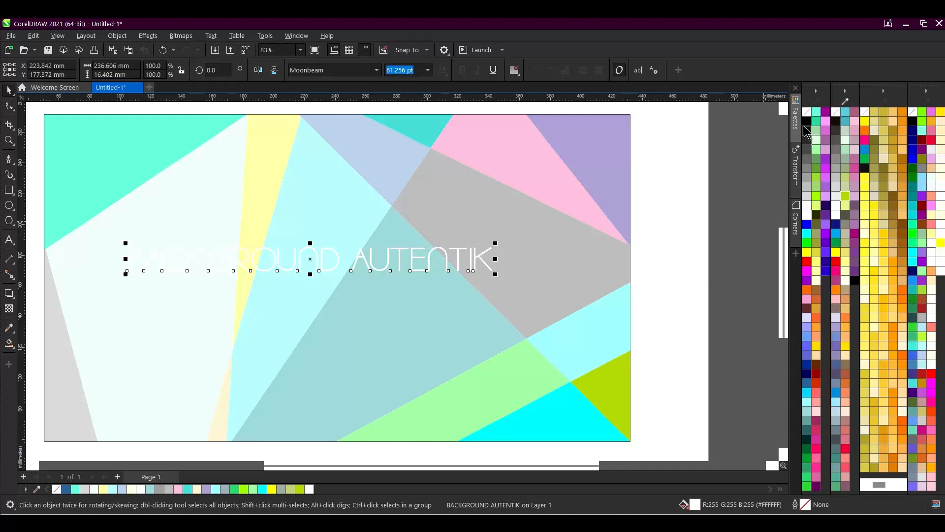
left_click(835, 122)
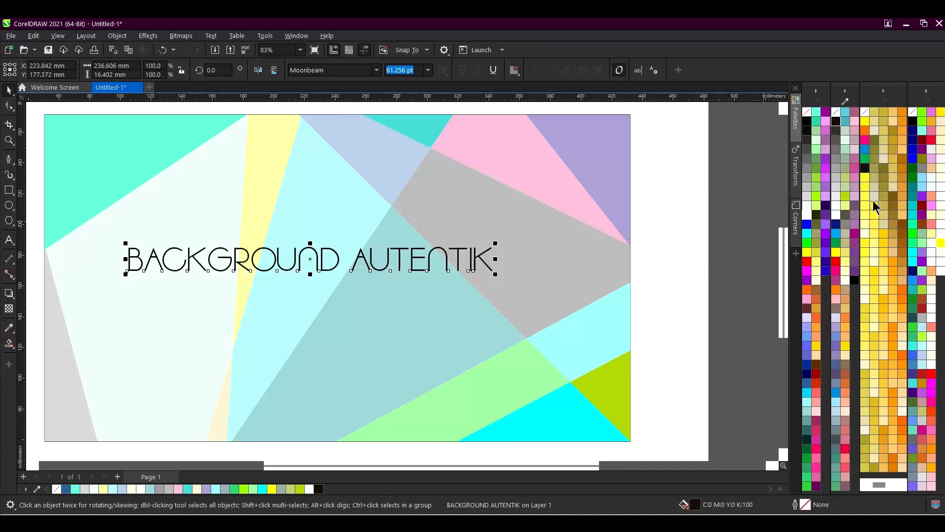
scroll(331, 268, "up", 2)
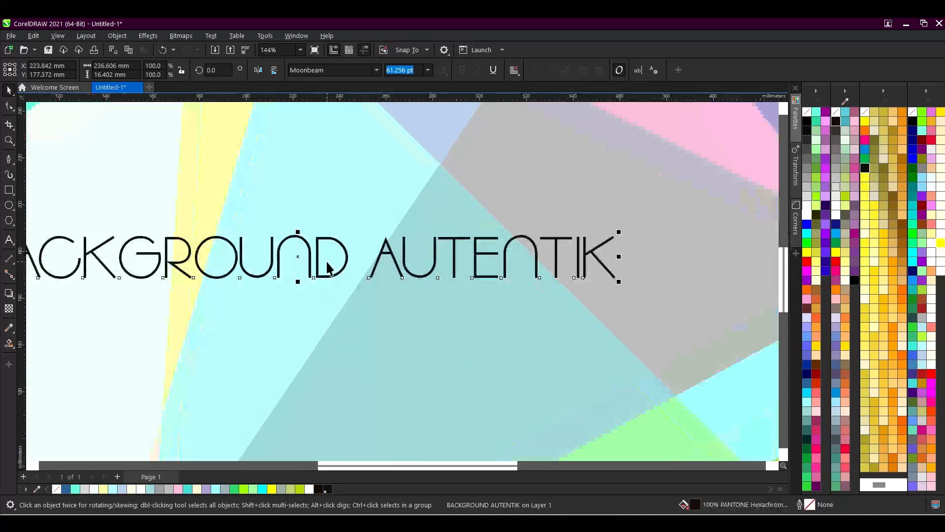
scroll(479, 233, "down", 2)
scroll(366, 243, "down", 3)
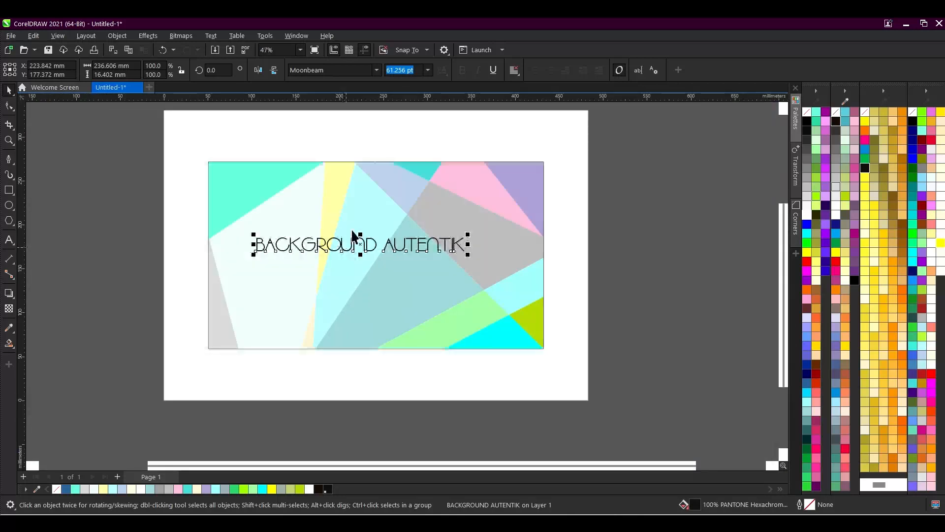
Scale the title up proportionally to about 273 mm wide, about 70.6 pt, and clear the selection
scroll(355, 211, "up", 1)
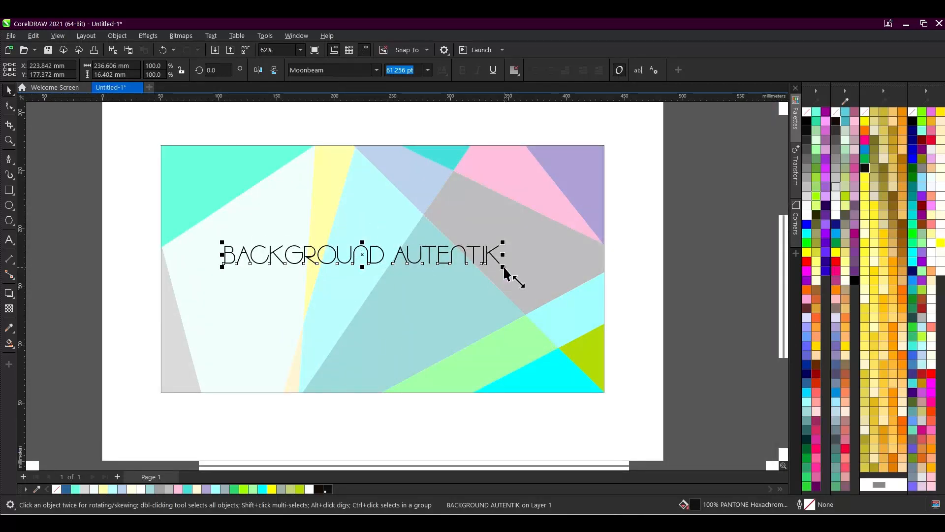
left_click_drag(503, 267, 544, 306)
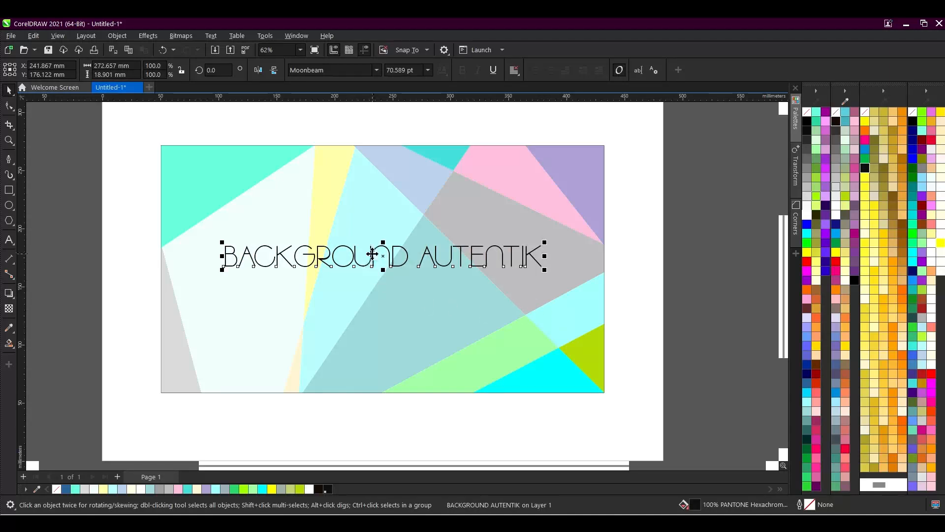
left_click(699, 250)
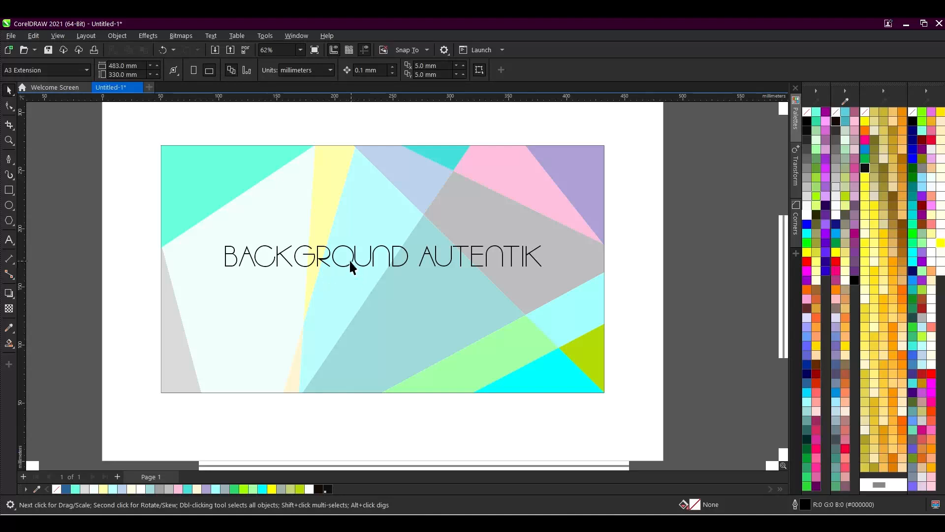
Widen the title's letter spacing until the text is about 309 mm wide, and center it on the page
left_click(323, 256)
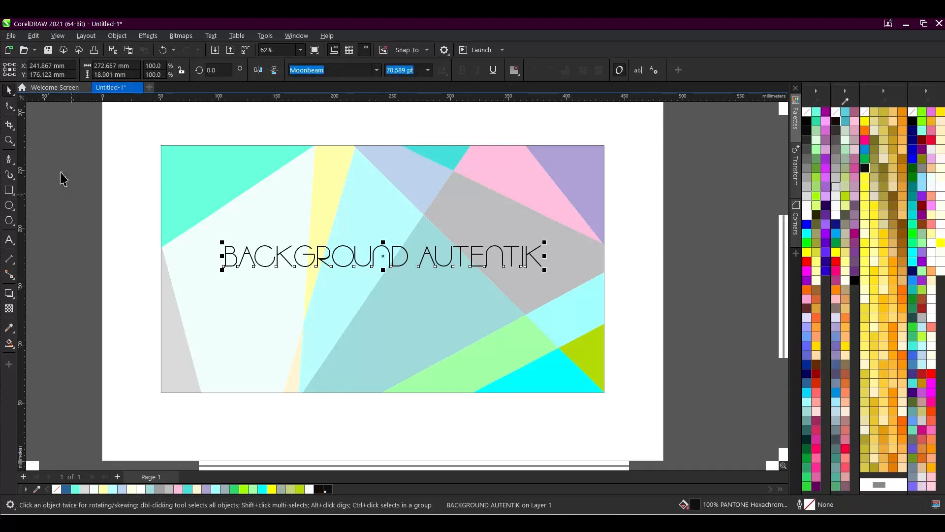
left_click(14, 110)
left_click(14, 110)
left_click(11, 108)
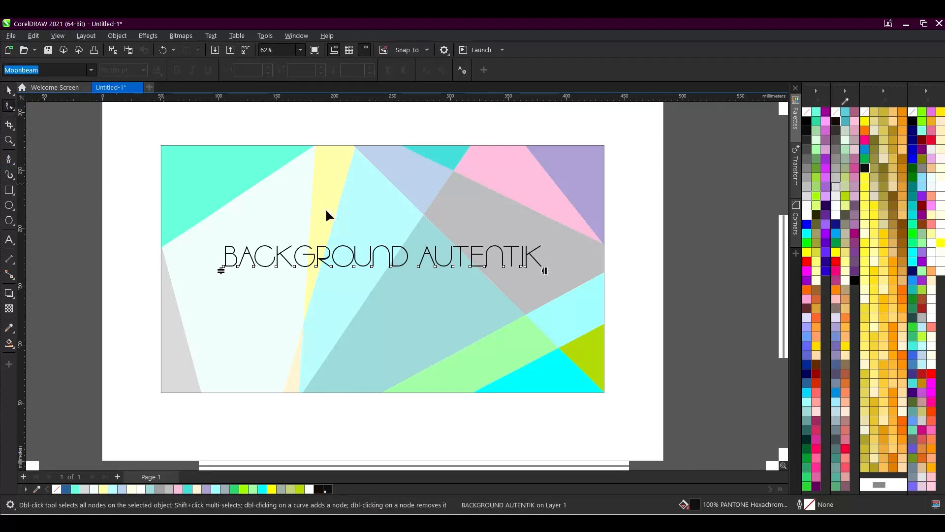
left_click_drag(548, 271, 586, 280)
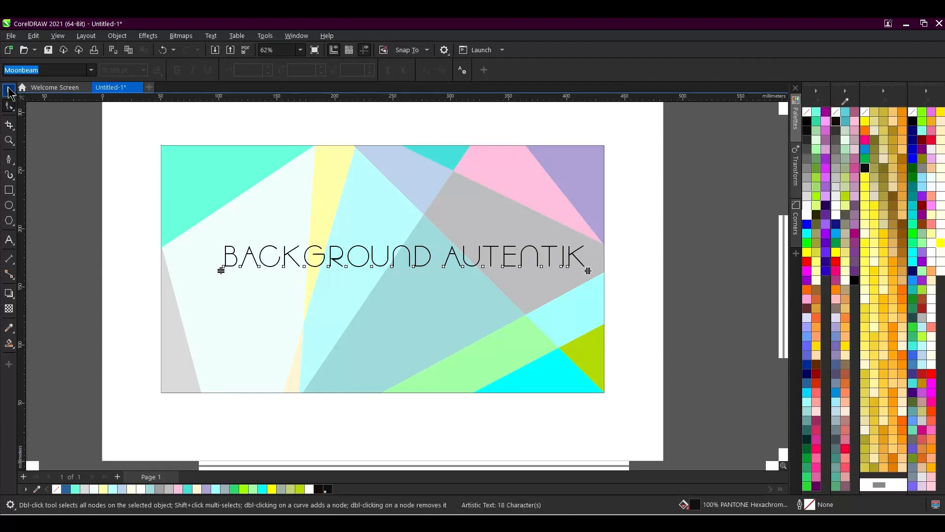
left_click(9, 91)
key("p")
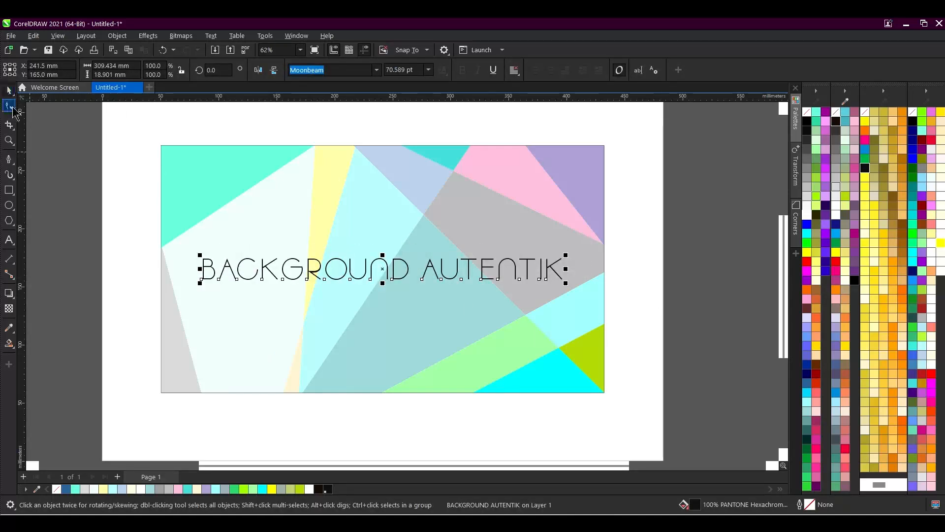
Add a black drop shadow to the title, pulled horizontally from the first letter's outer edge to the end of the last letter
left_click(11, 299)
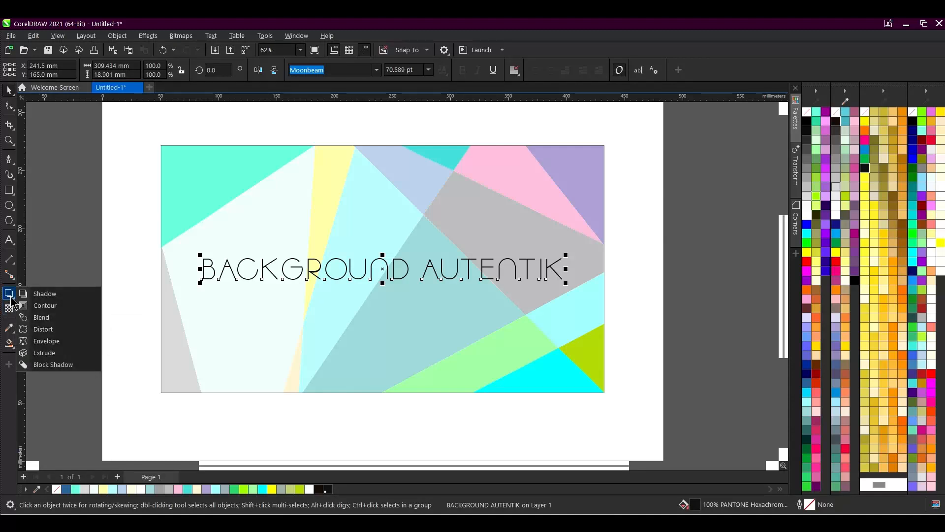
left_click(30, 294)
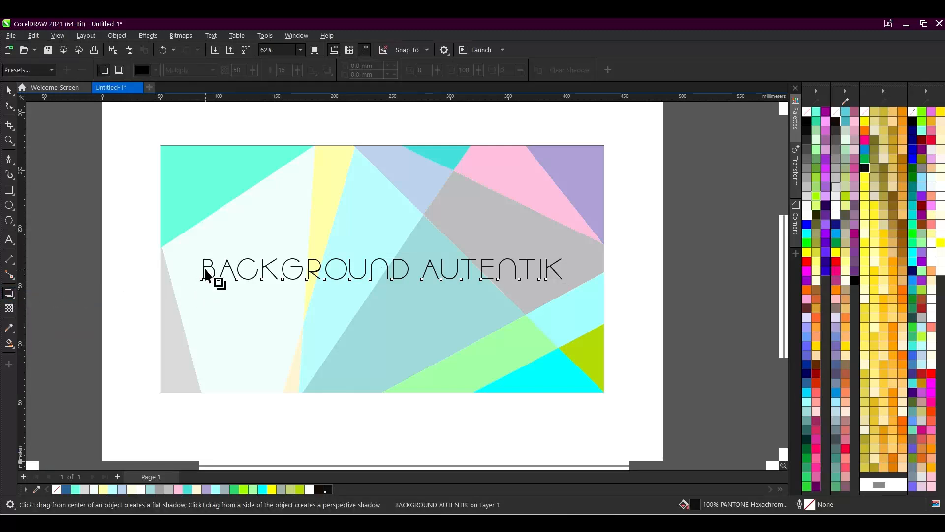
left_click_drag(205, 271, 561, 270)
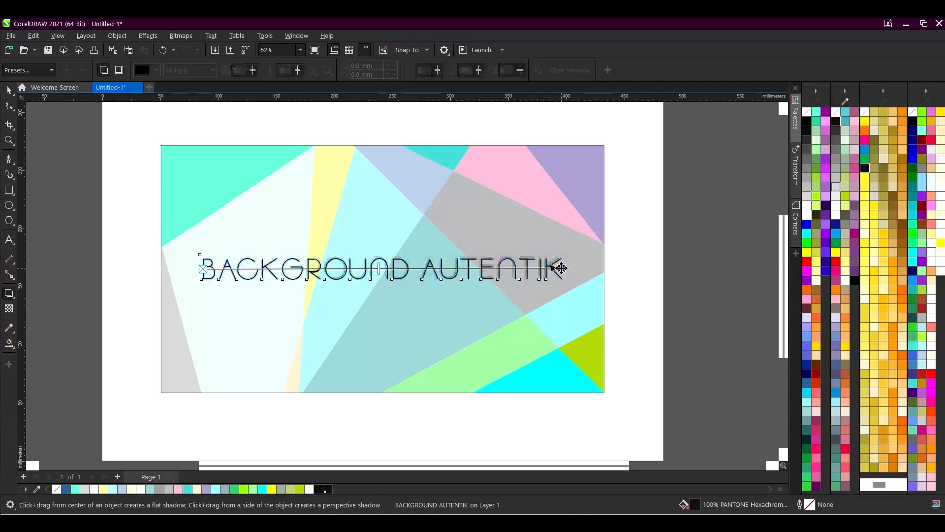
Add a black drop shadow with zero offset, 50 opacity and 15 feathering around the background group, and clear the selection
left_click(365, 271)
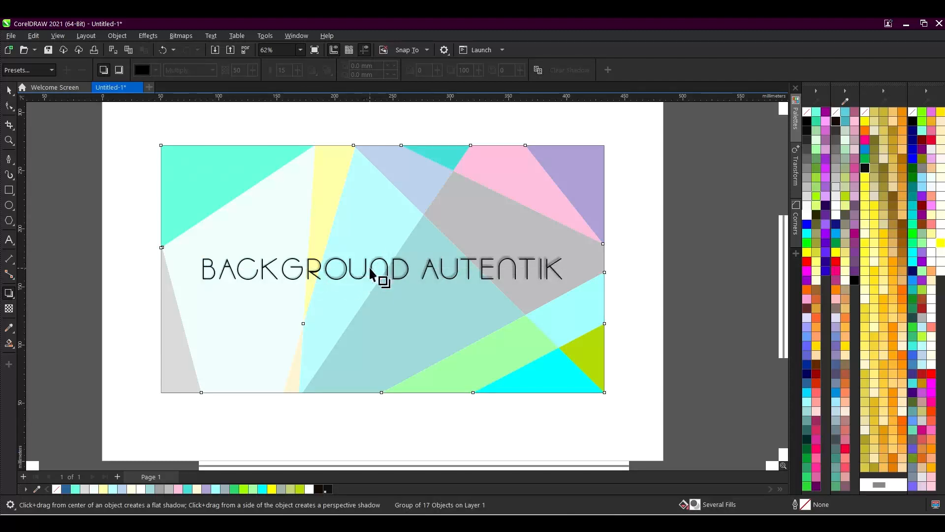
left_click_drag(375, 267, 604, 269)
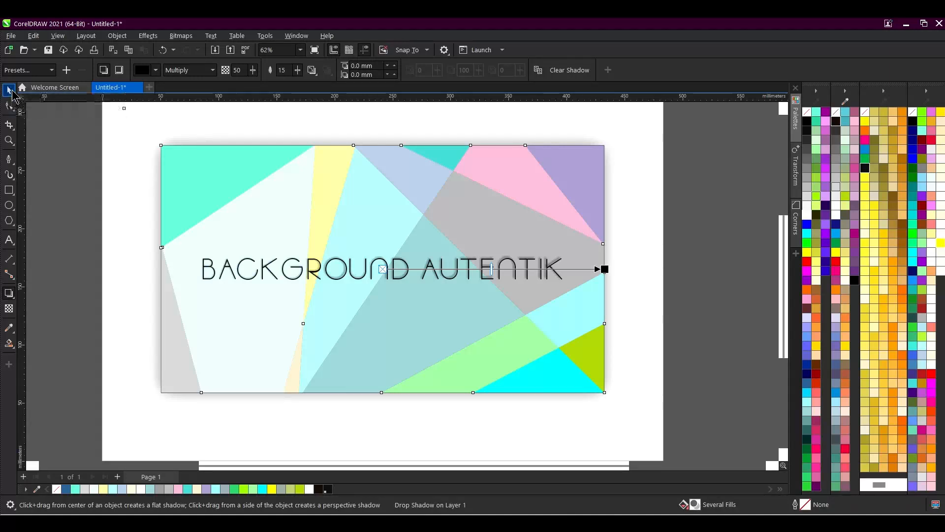
left_click(9, 90)
left_click(709, 251)
scroll(422, 258, "down", 2)
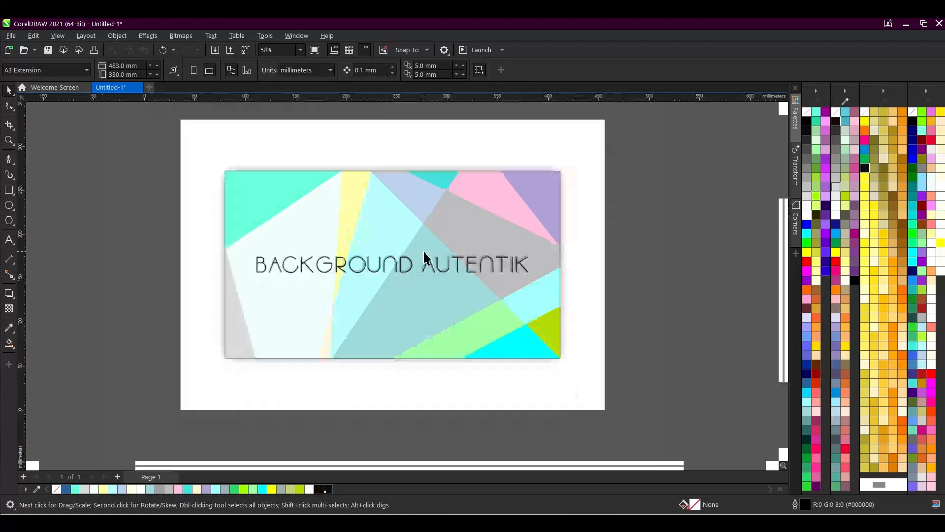
scroll(393, 253, "up", 1)
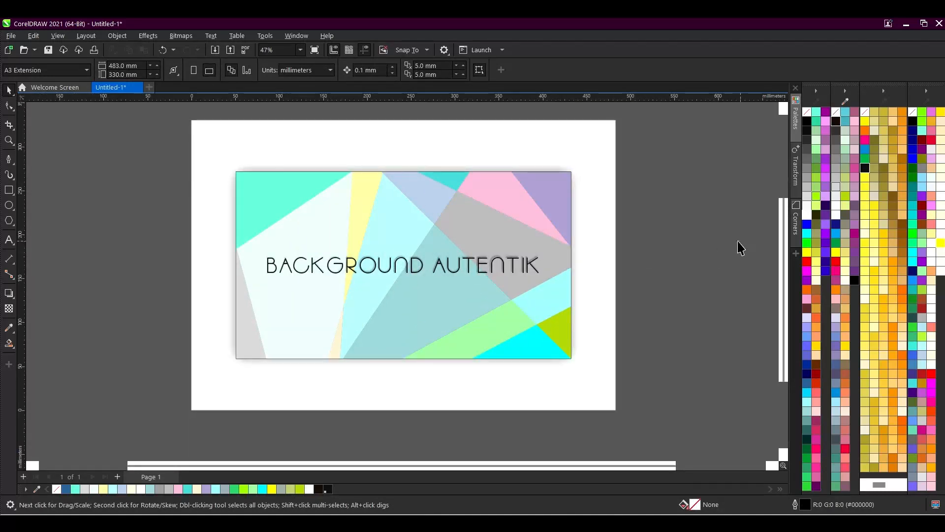
Fill the "BACKGROUND AUTENTIK" title with white and clear the selection
left_click(497, 264)
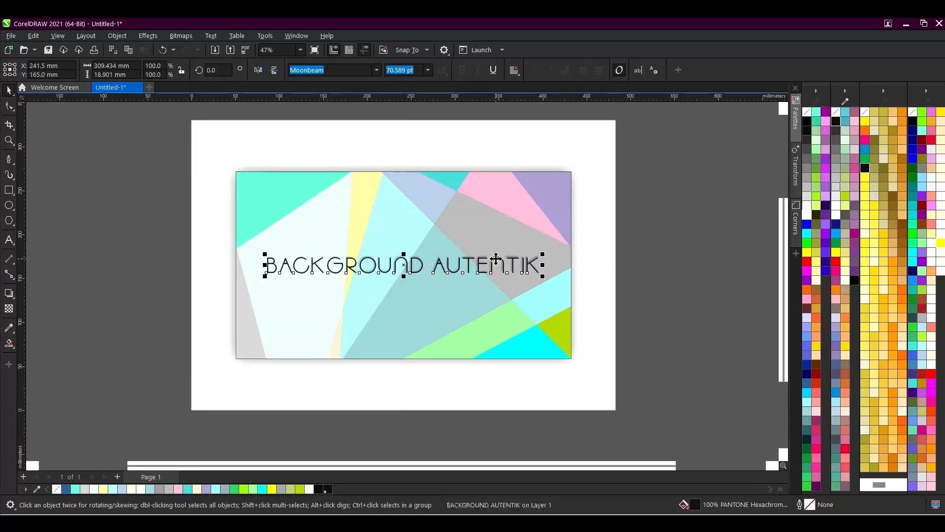
left_click(808, 214)
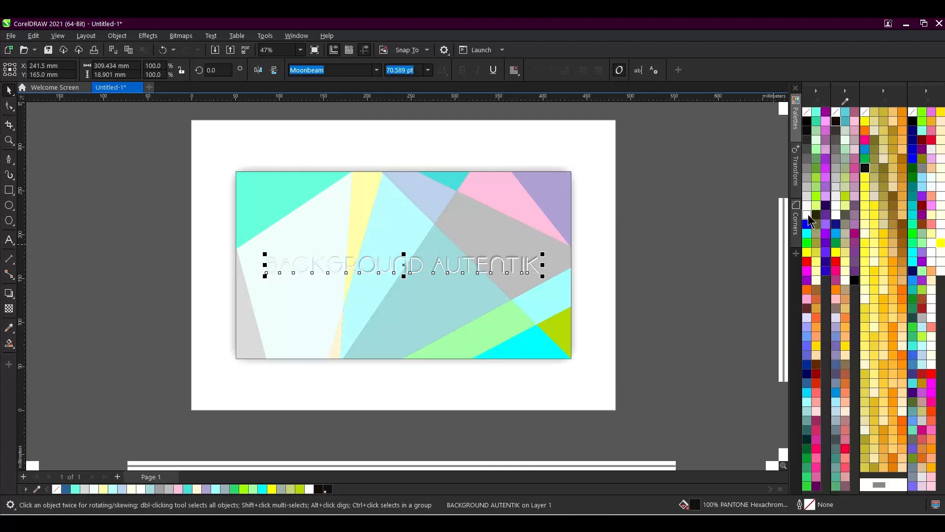
left_click(673, 253)
scroll(404, 259, "up", 2)
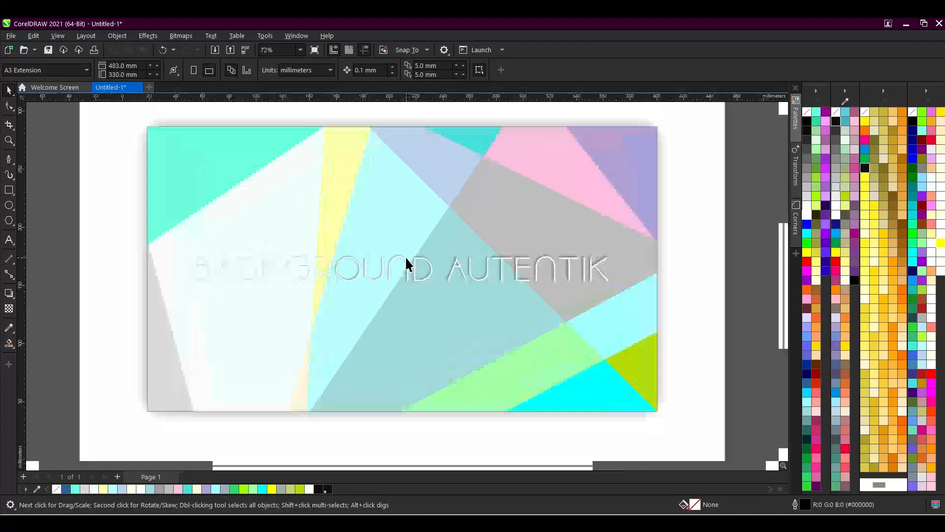
Move the title shadow's origin to the middle of the text and direct the shadow downward at about 273° with about 154 stretch
left_click(404, 258)
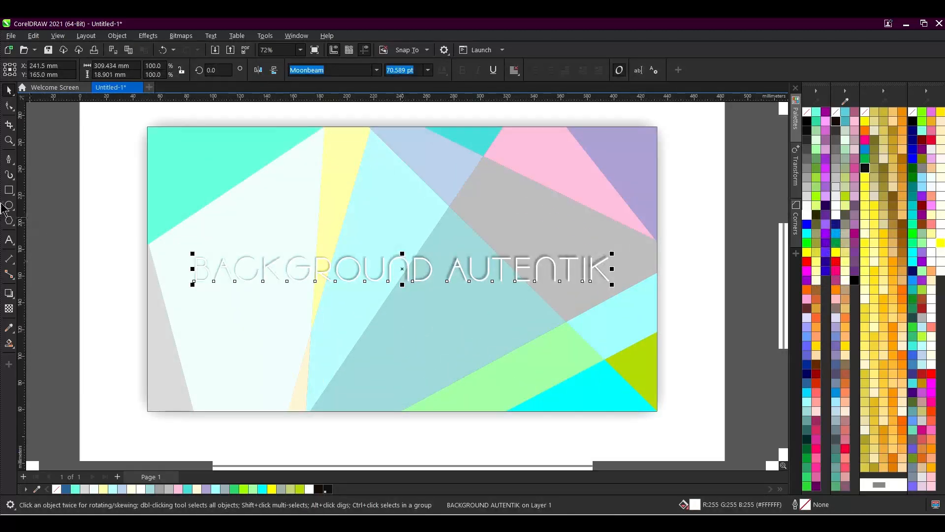
left_click(9, 294)
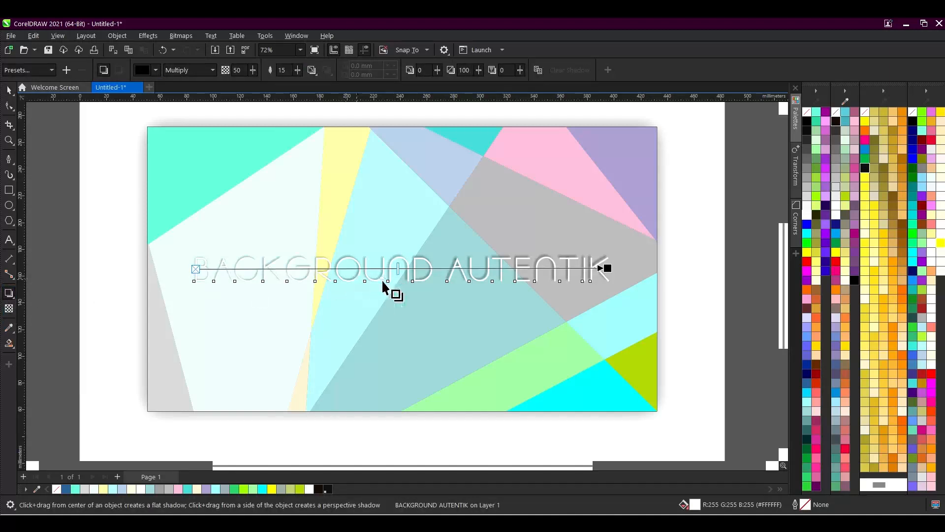
left_click_drag(196, 270, 390, 270)
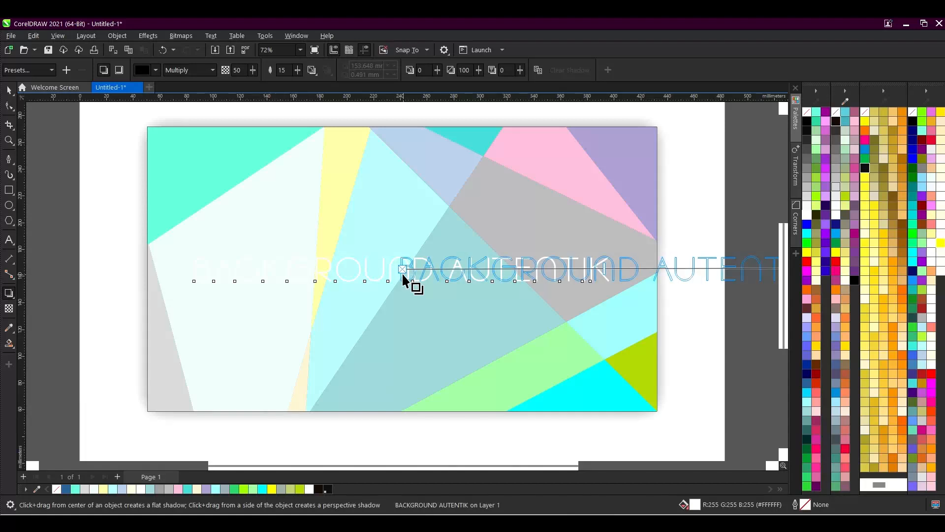
scroll(403, 264, "down", 3)
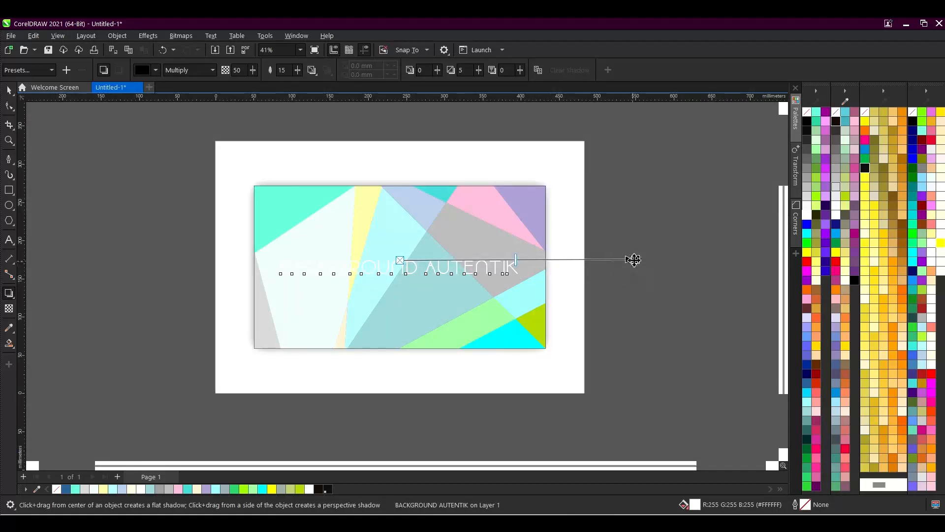
left_click_drag(635, 259, 400, 283)
scroll(401, 283, "up", 3)
scroll(401, 283, "up", 2)
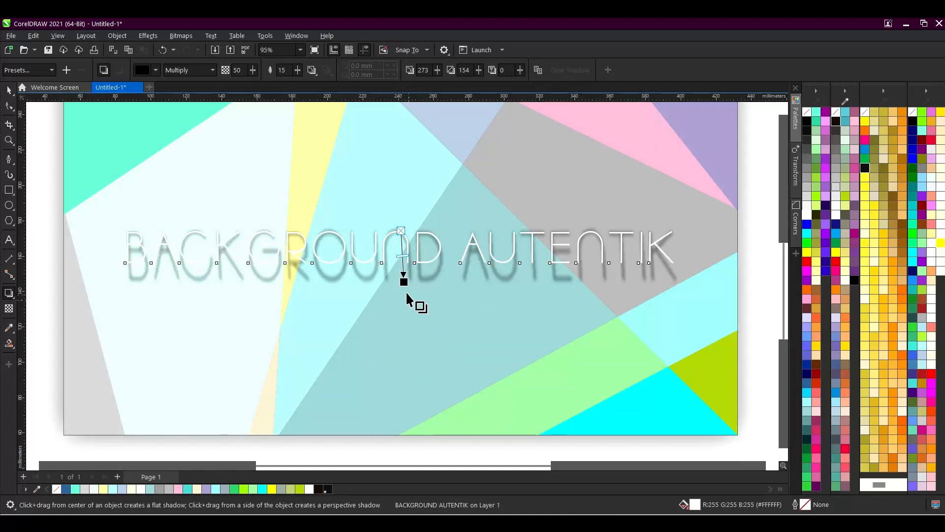
Tighten the title's shadow to a 270° angle, about 111 stretch and about 67 opacity, and clear the selection
scroll(403, 279, "up", 1)
left_click_drag(403, 282, 400, 264)
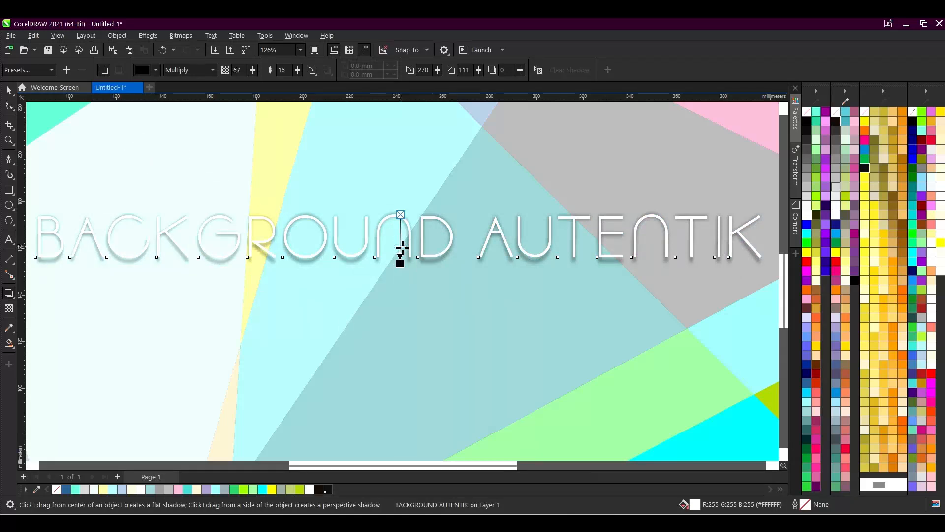
left_click(9, 90)
scroll(355, 257, "down", 2)
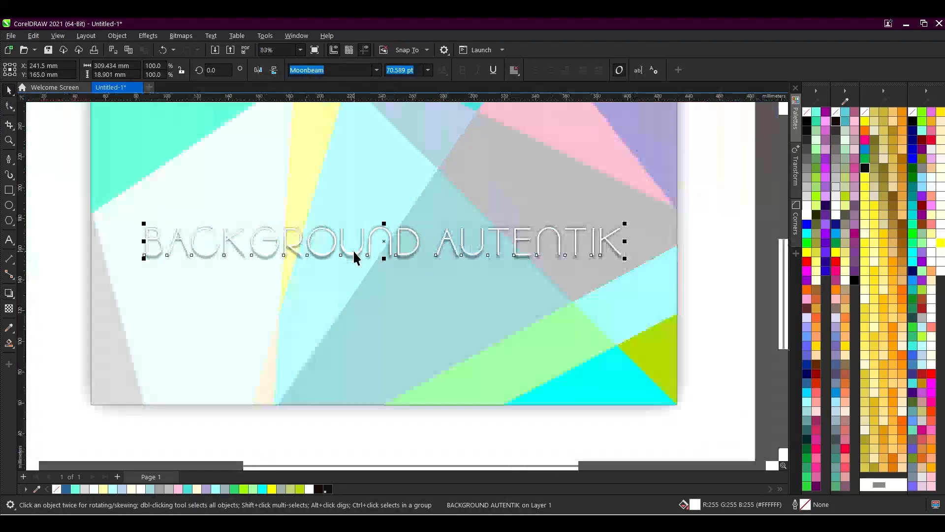
scroll(355, 257, "down", 2)
left_click(649, 241)
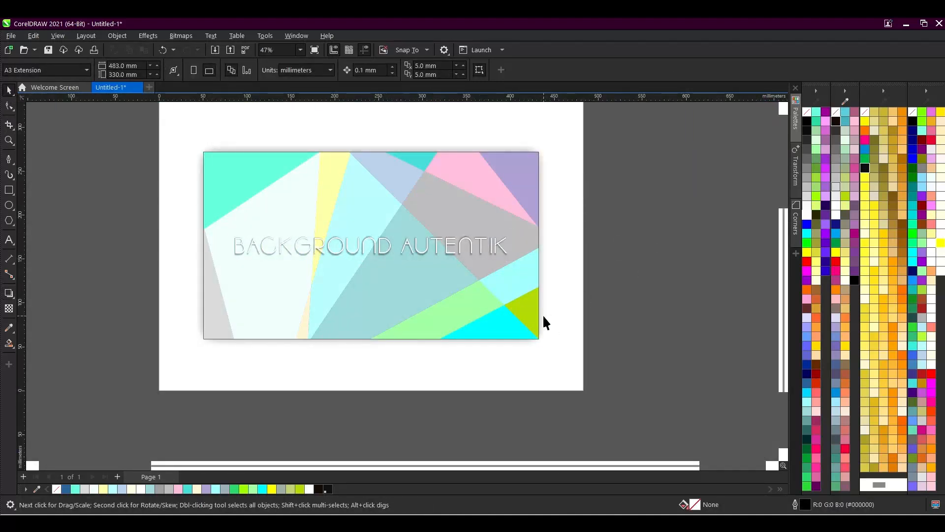
scroll(306, 257, "up", 2)
scroll(317, 259, "down", 1)
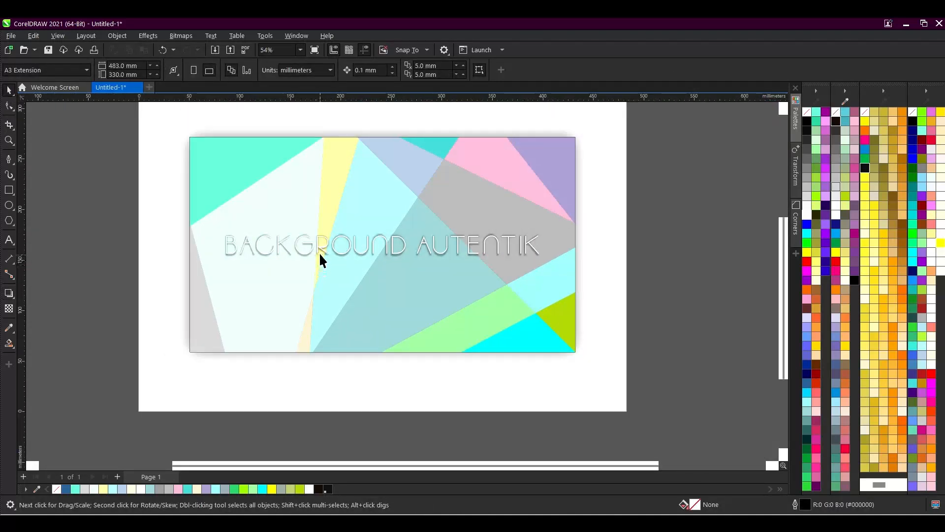
scroll(320, 260, "up", 1)
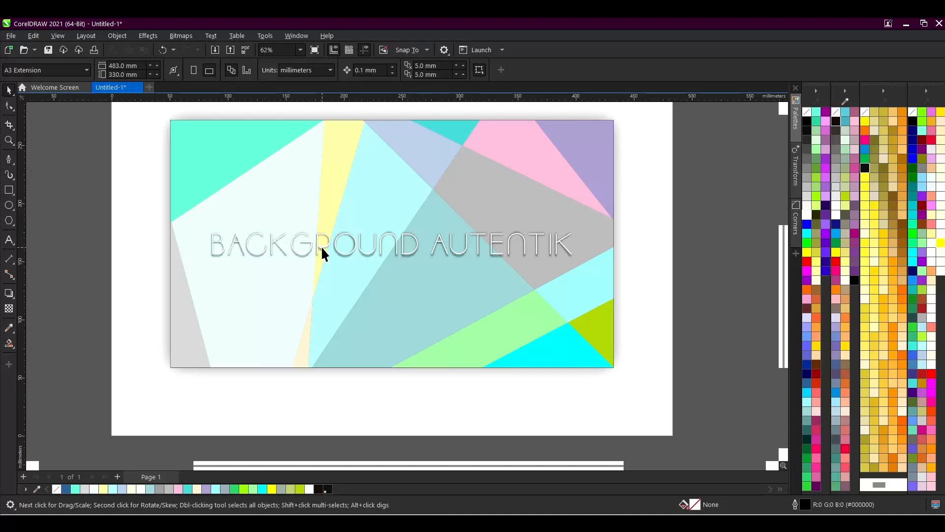